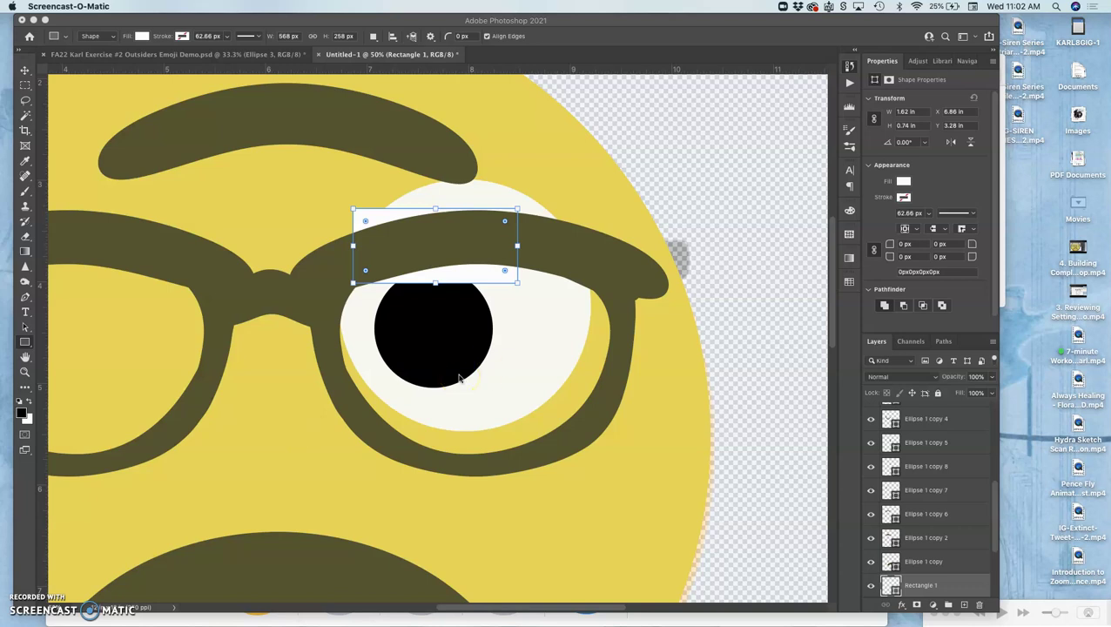
Step: Check the finished Emoji Demo for reference, then return to the untitled eye close-up document
{"action": "scroll", "coordinate": [460, 377], "scroll_direction": "left", "scroll_amount": 3}
{"action": "scroll", "coordinate": [459, 378], "scroll_direction": "down", "scroll_amount": 1}
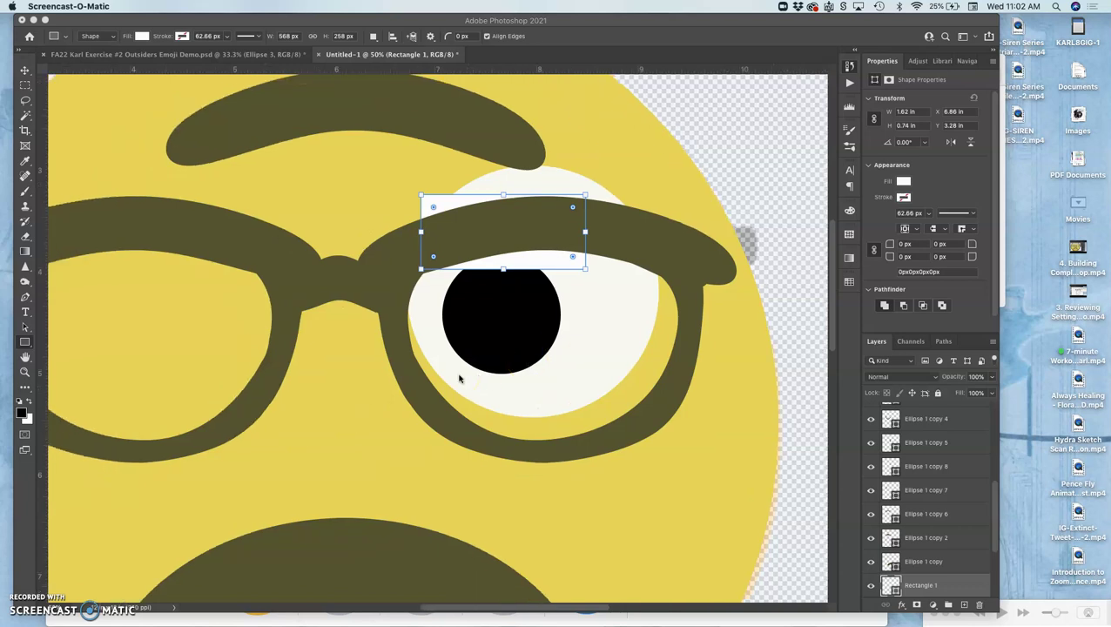
{"action": "scroll", "coordinate": [460, 378], "scroll_direction": "left", "scroll_amount": 2}
{"action": "scroll", "coordinate": [459, 378], "scroll_direction": "up", "scroll_amount": 4}
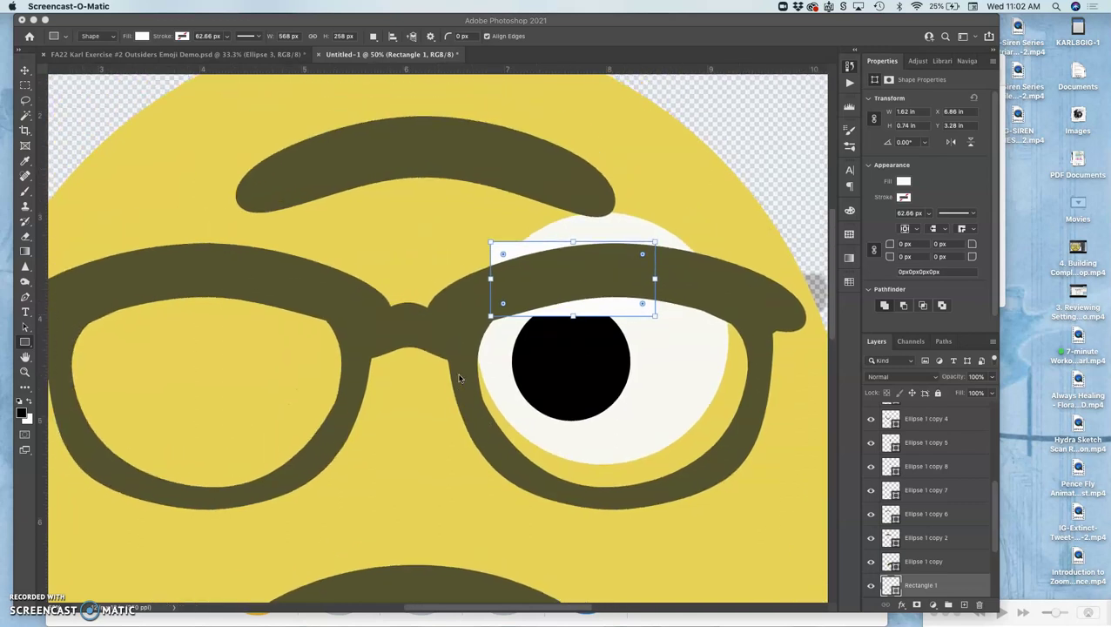
{"action": "left_click", "coordinate": [560, 328]}
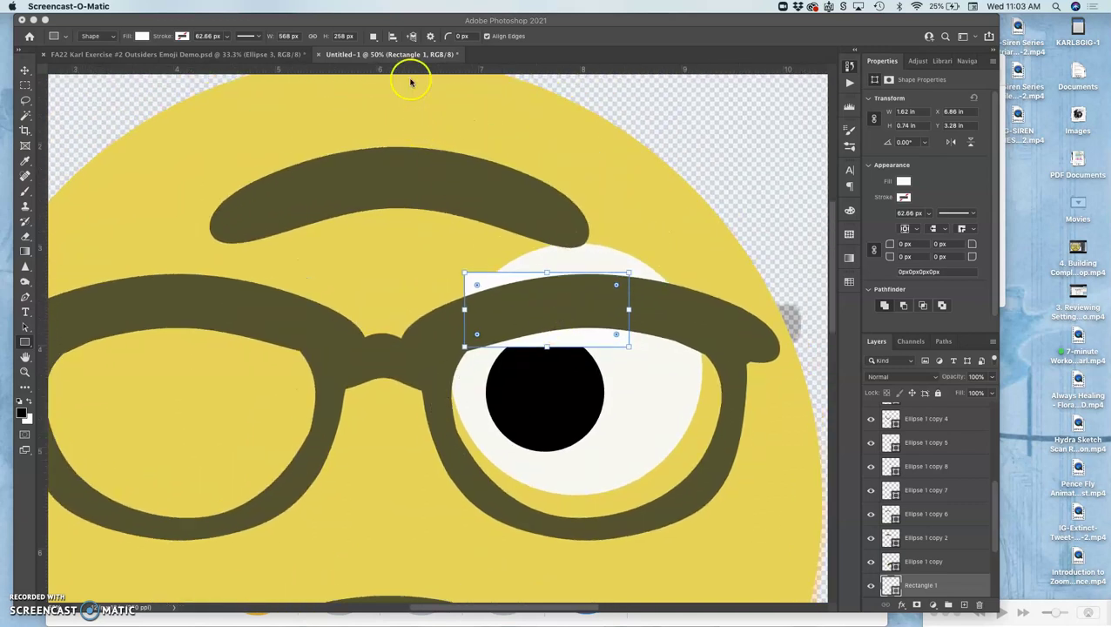
{"action": "left_click", "coordinate": [178, 56]}
{"action": "left_click", "coordinate": [177, 56]}
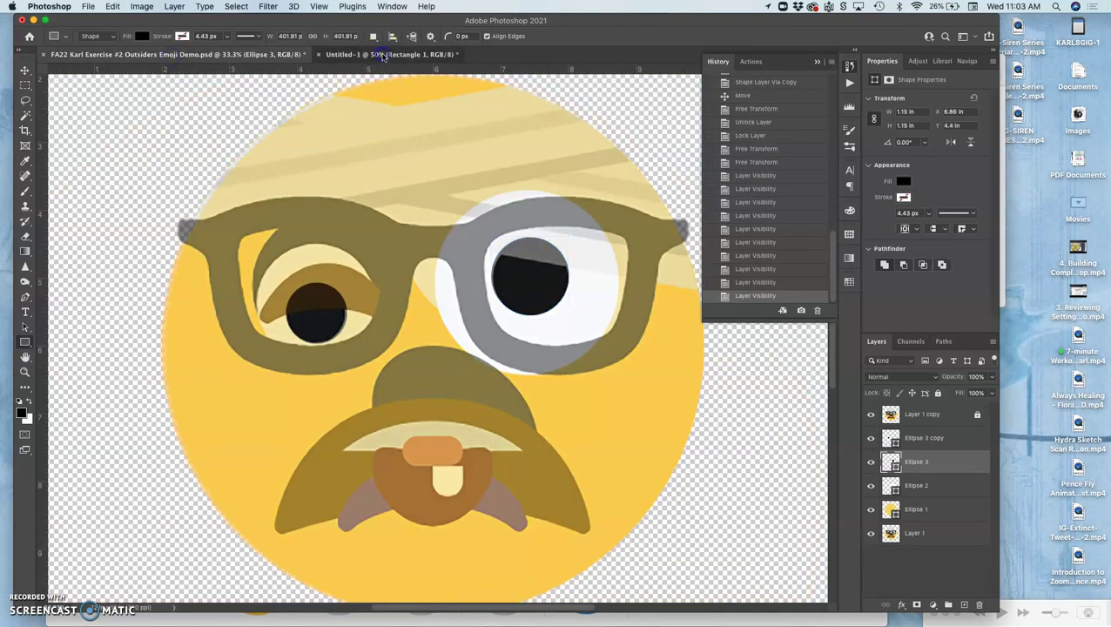
{"action": "left_click", "coordinate": [388, 54]}
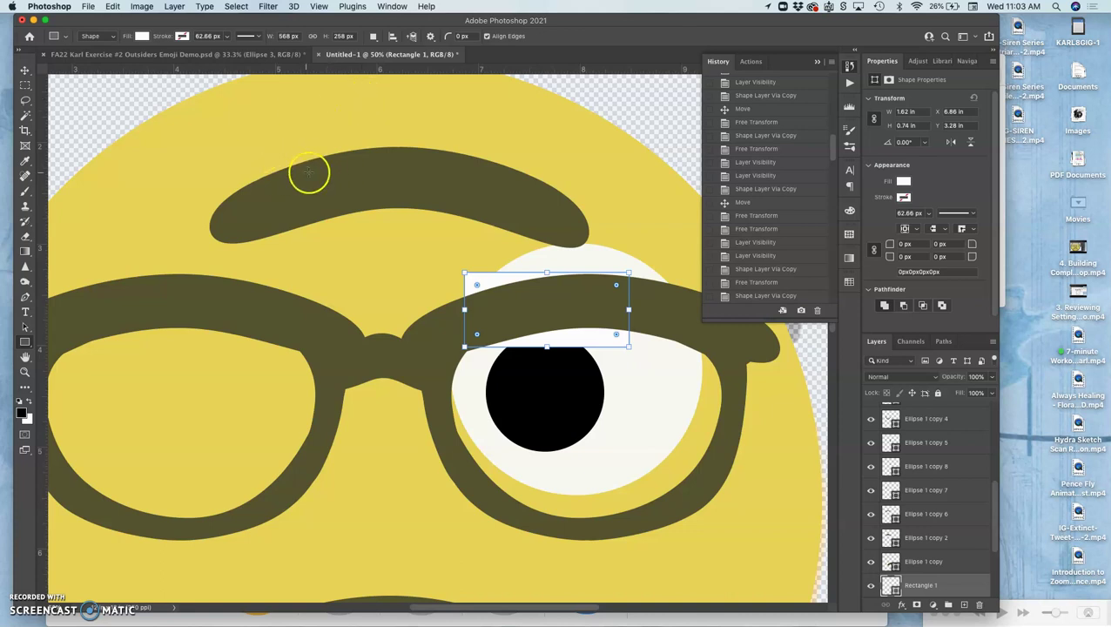
Step: Save the drawing as a .psd named for Exercise #2 in the Exercise #2 folder
{"action": "left_click", "coordinate": [88, 7]}
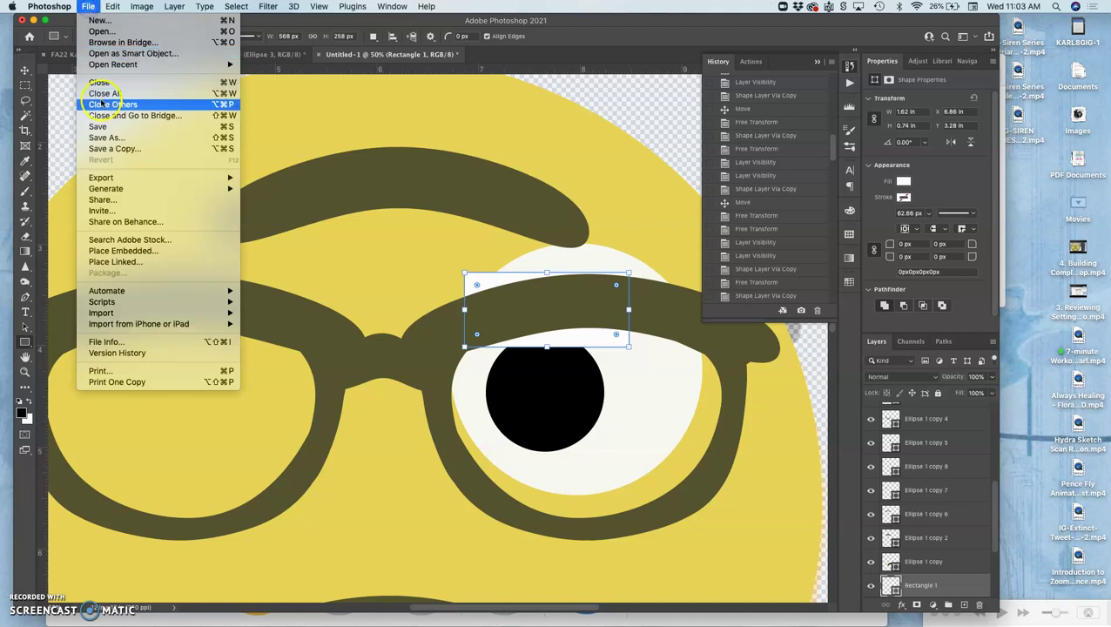
{"action": "left_click", "coordinate": [102, 140]}
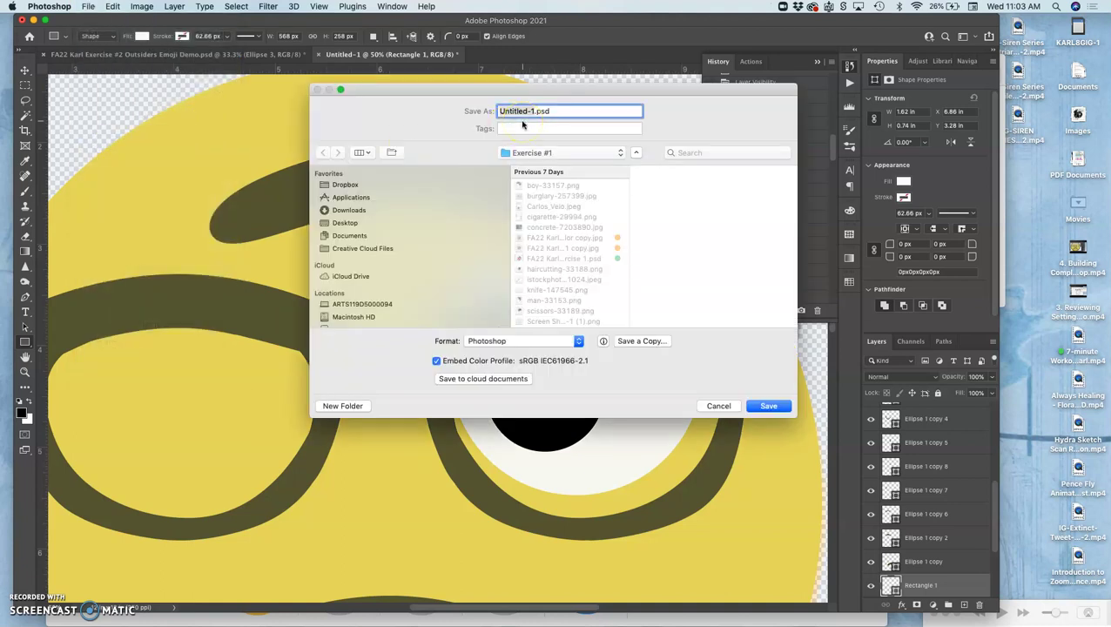
{"action": "type", "text": "FA22 Karl Exercise #2"}
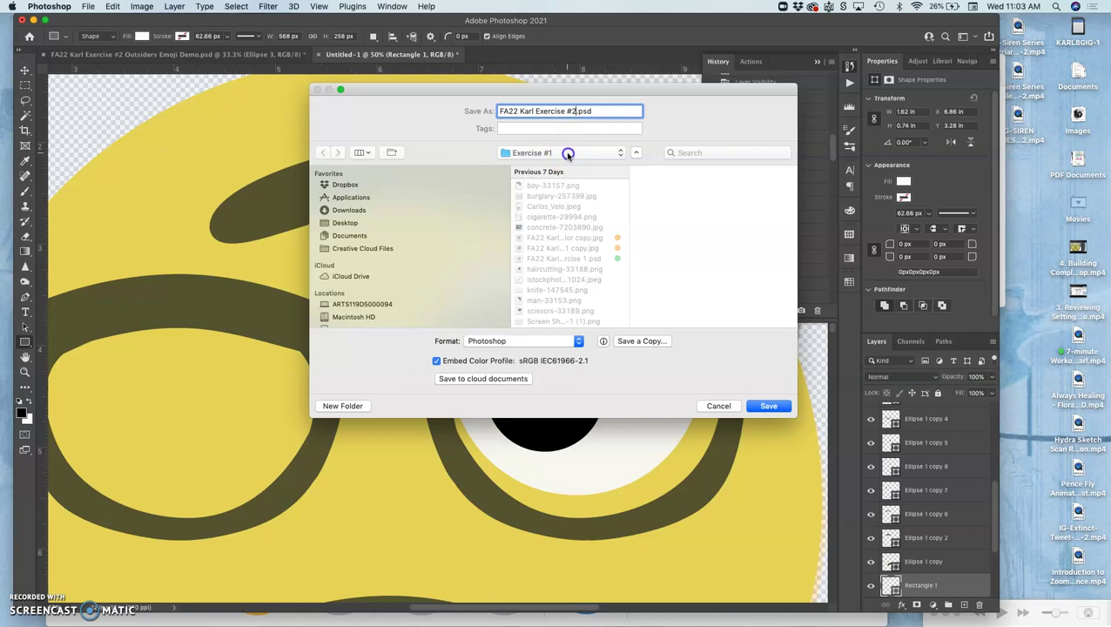
{"action": "left_click", "coordinate": [568, 153]}
{"action": "left_click", "coordinate": [564, 165]}
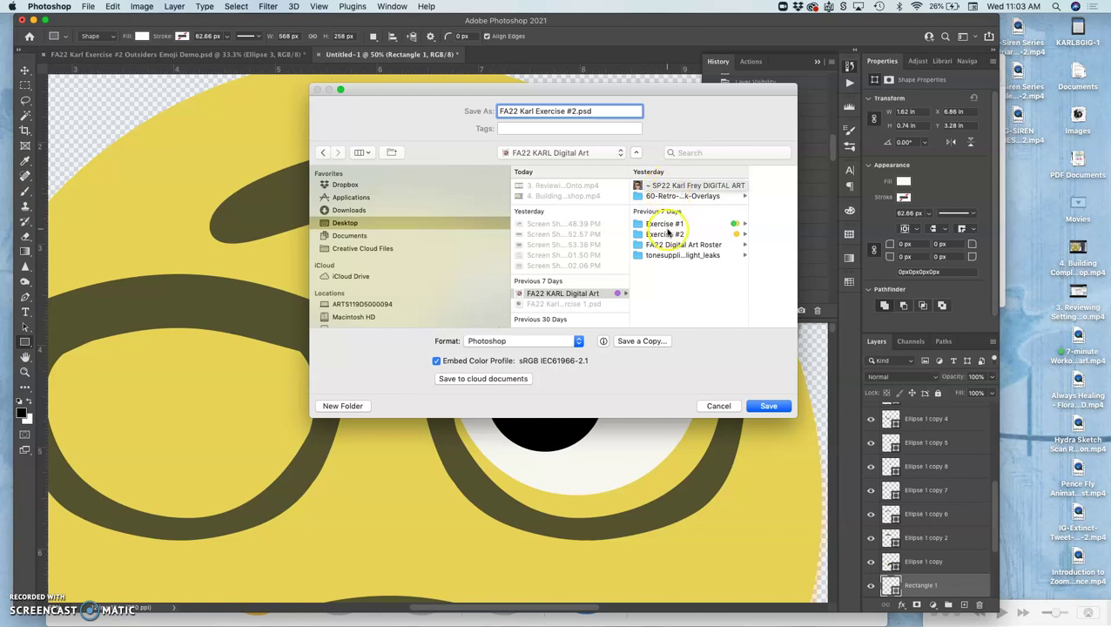
{"action": "left_click", "coordinate": [667, 234]}
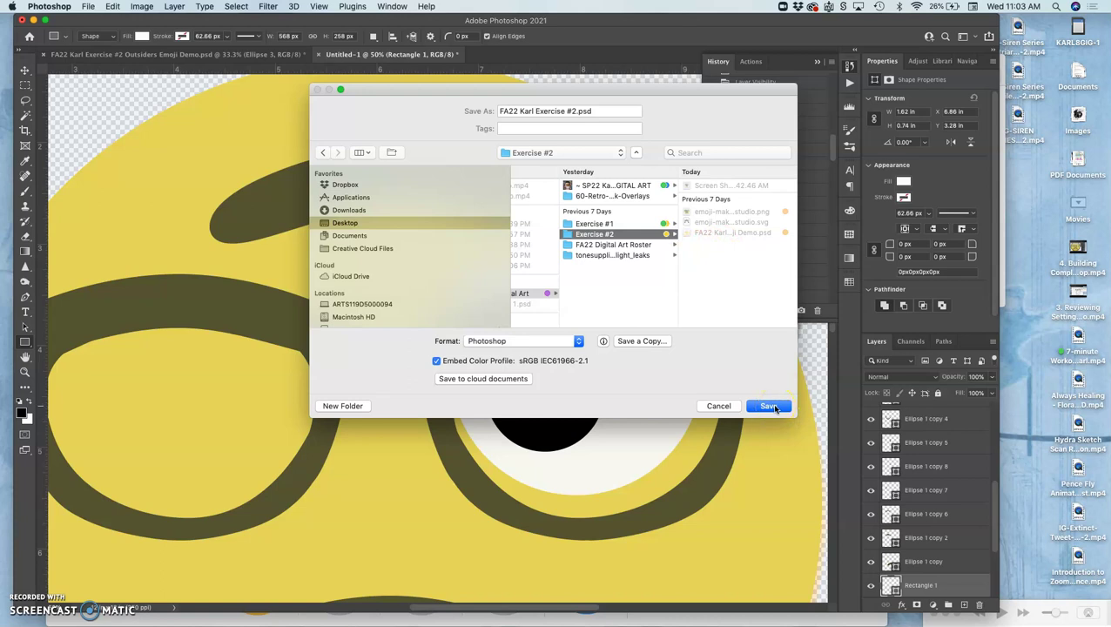
{"action": "left_click", "coordinate": [774, 407]}
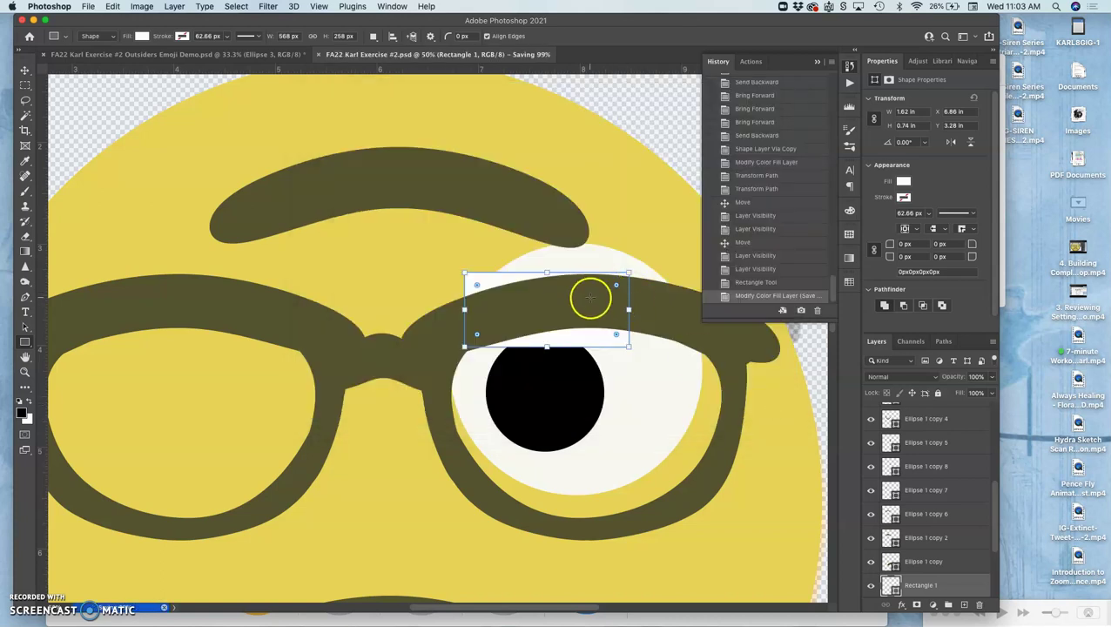
Step: Move the white rectangle down over the eye and rotate it about 20 degrees
{"action": "scroll", "coordinate": [936, 498], "scroll_direction": "up", "scroll_amount": 3}
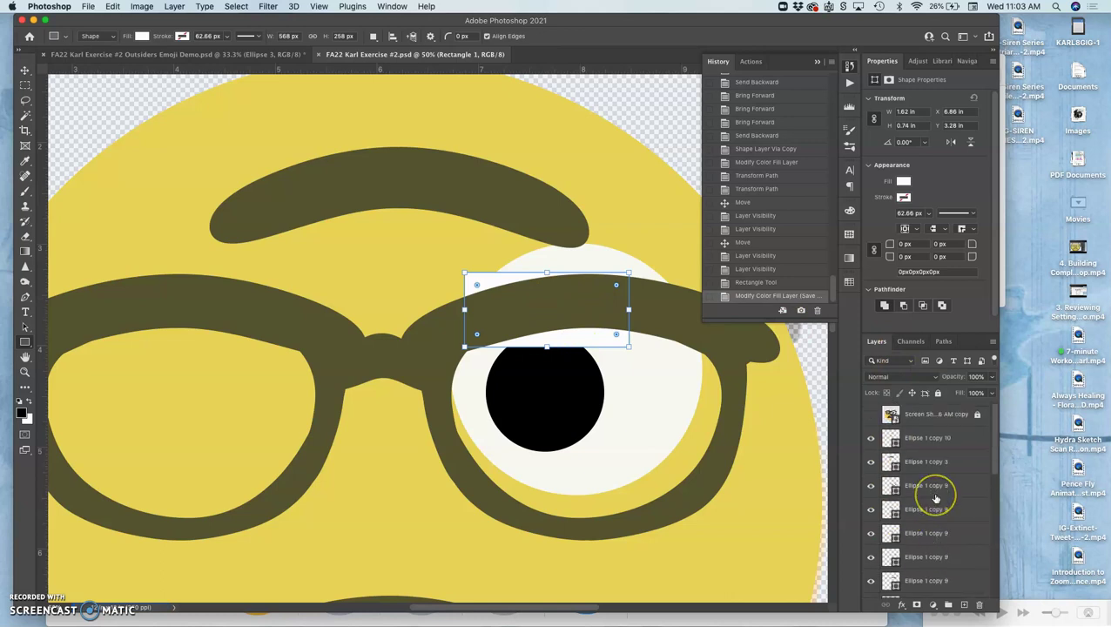
{"action": "left_click", "coordinate": [24, 70]}
{"action": "left_click_drag", "start_coordinate": [568, 335], "coordinate": [582, 370]}
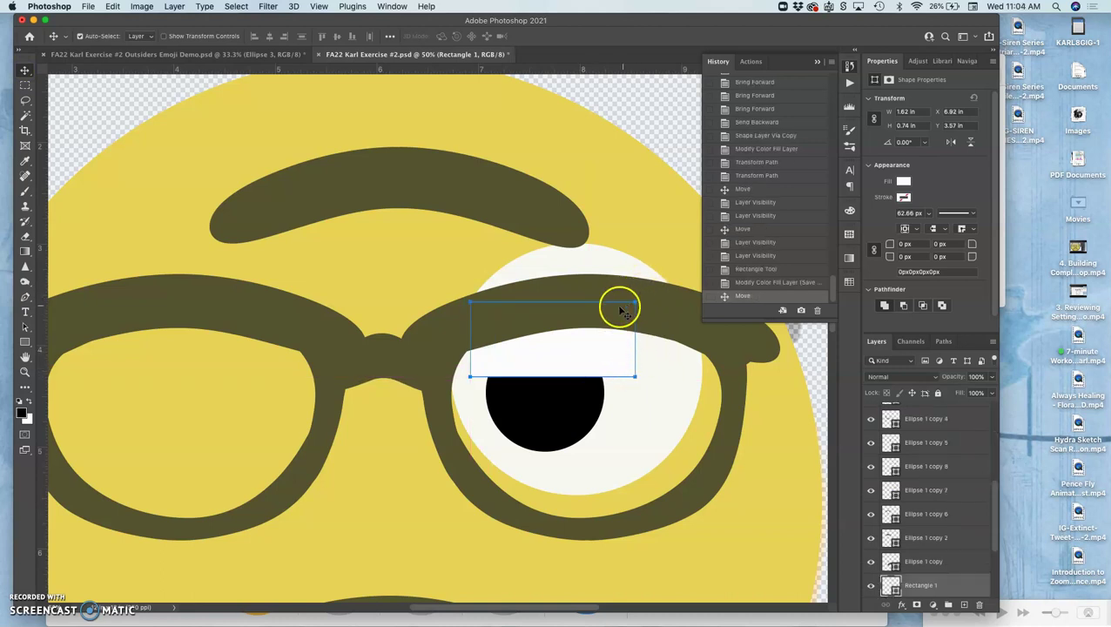
{"action": "left_click", "coordinate": [579, 345]}
{"action": "key", "text": "super+t"}
{"action": "left_click_drag", "start_coordinate": [643, 302], "coordinate": [658, 333]}
{"action": "left_click_drag", "start_coordinate": [616, 378], "coordinate": [626, 368]}
Step: Warp the rectangle so its bottom edge curves down over the top of the pupil
{"action": "right_click", "coordinate": [595, 356]}
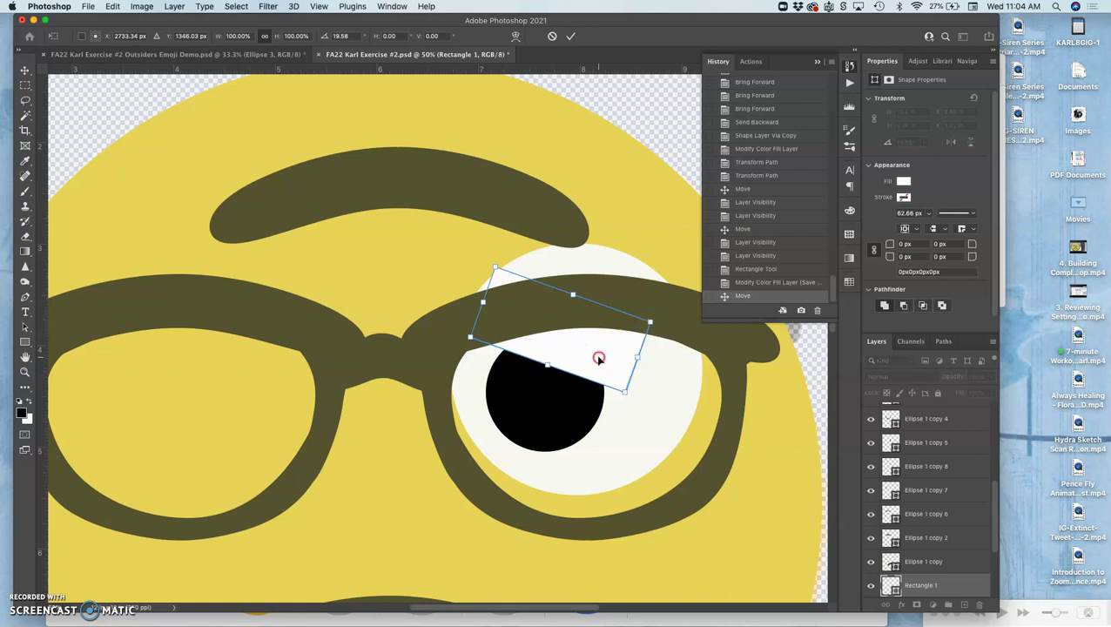
{"action": "left_click", "coordinate": [619, 435]}
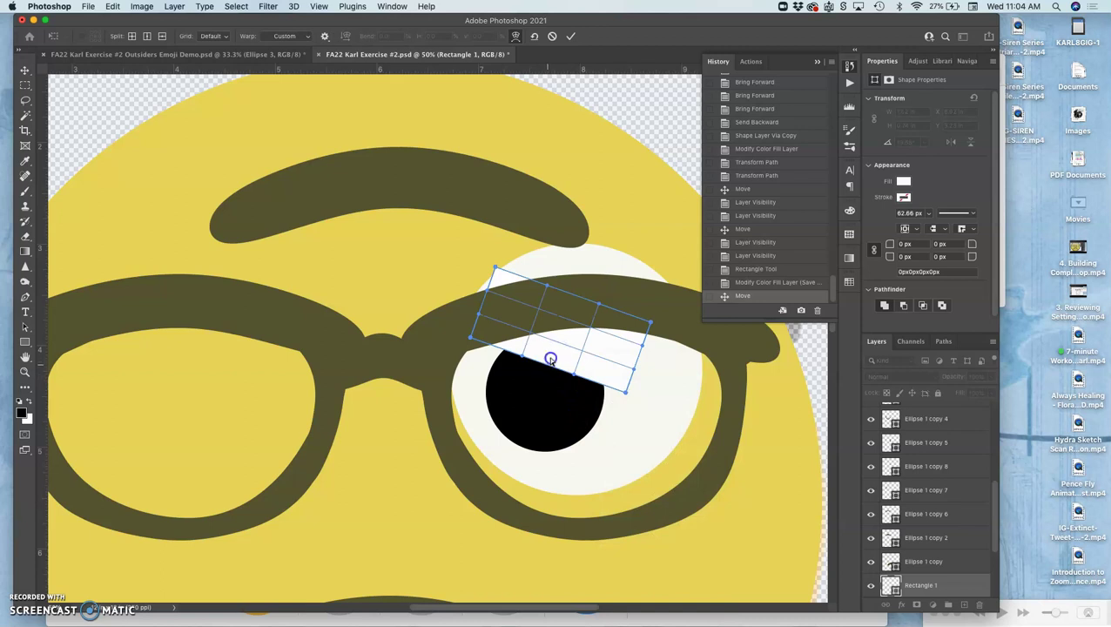
{"action": "left_click_drag", "start_coordinate": [550, 359], "coordinate": [573, 329]}
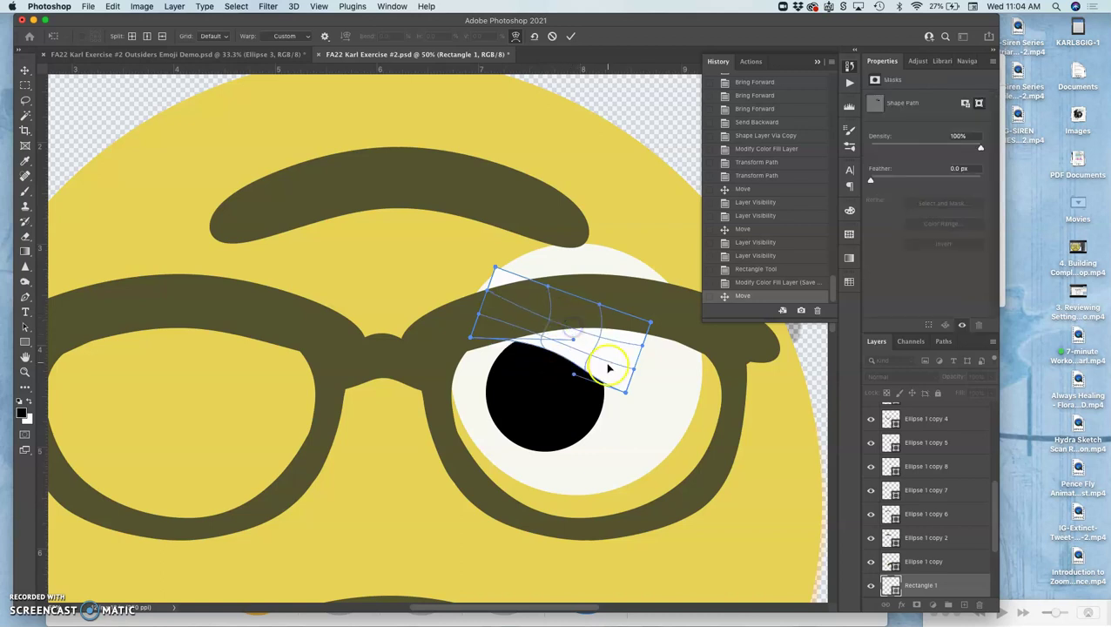
{"action": "left_click_drag", "start_coordinate": [471, 337], "coordinate": [477, 352]}
{"action": "left_click", "coordinate": [596, 398]}
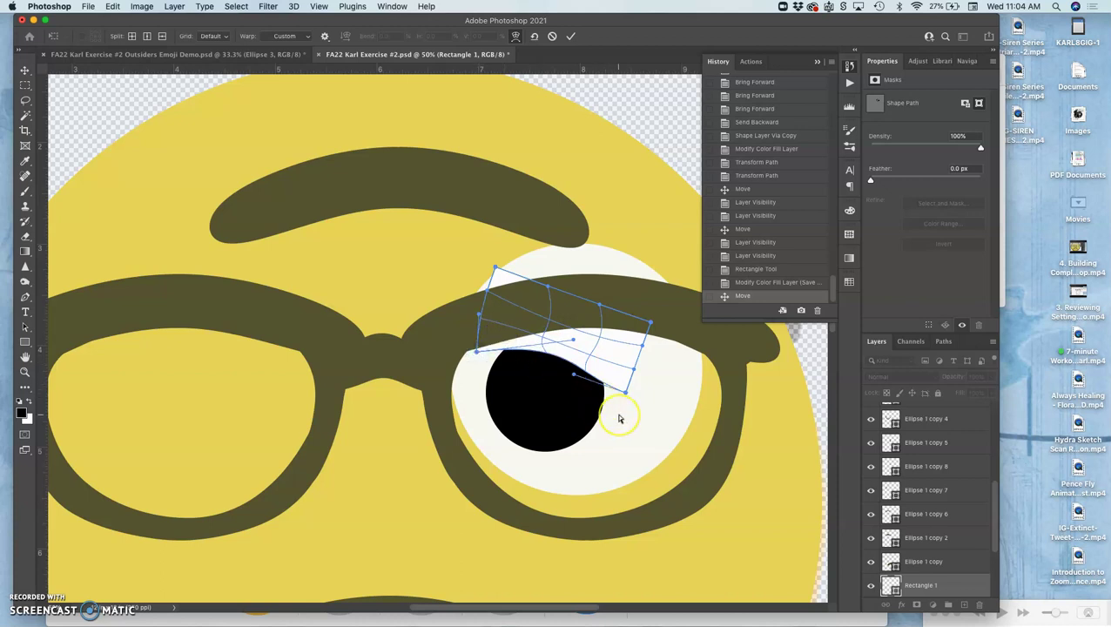
{"action": "key", "text": "Return"}
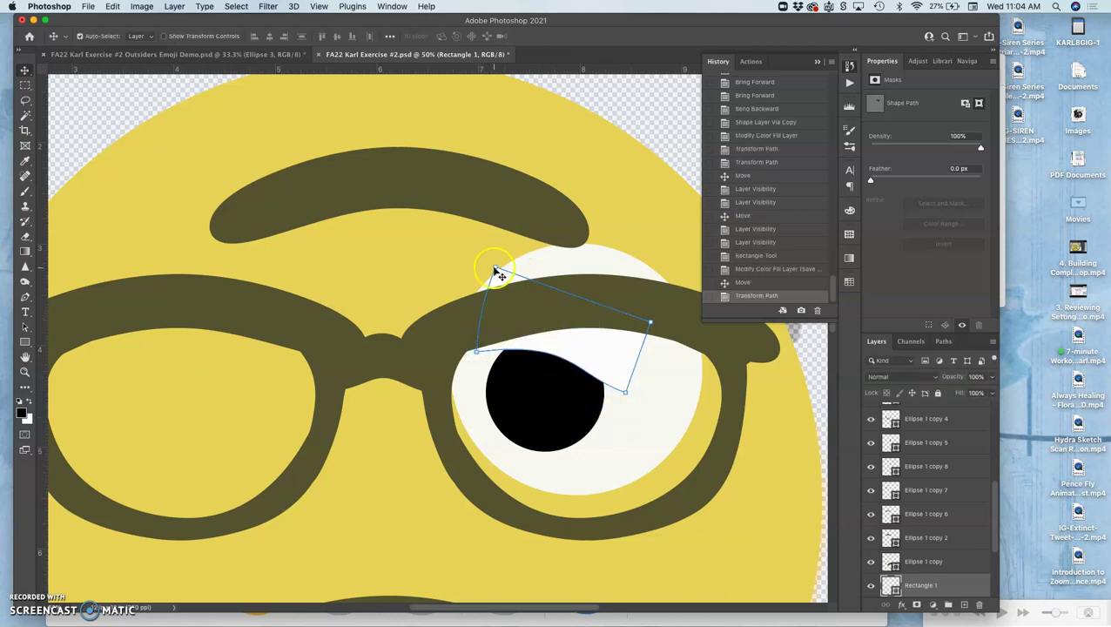
{"action": "left_click_drag", "start_coordinate": [495, 271], "coordinate": [502, 275]}
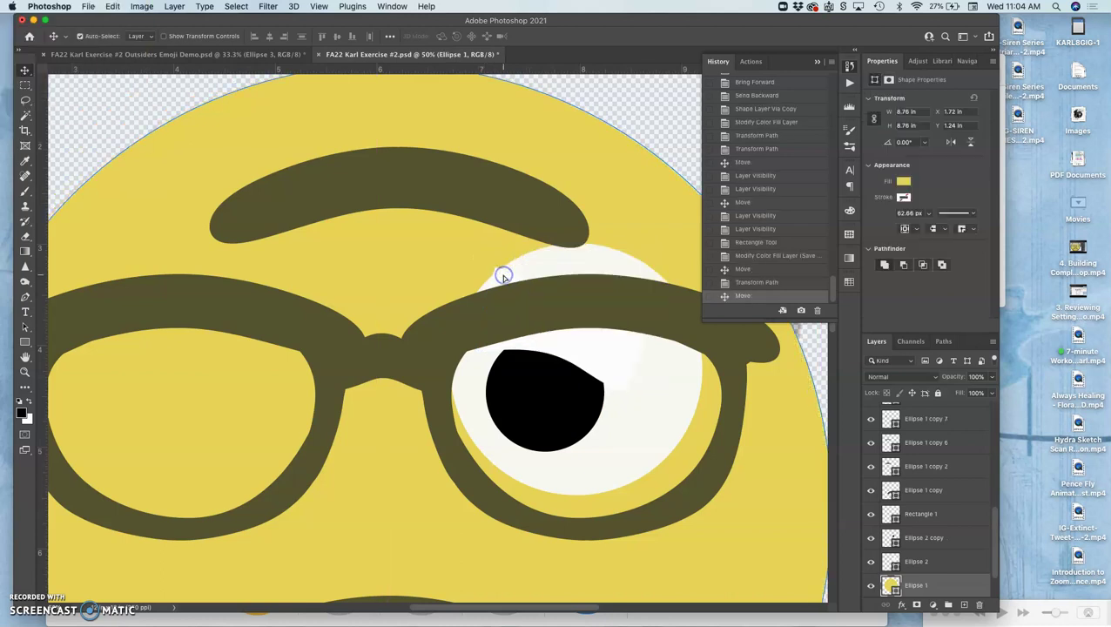
Step: Undo the stray face move and reposition the white eyelid shape over the eye
{"action": "key", "text": "super+z"}
{"action": "left_click_drag", "start_coordinate": [557, 342], "coordinate": [617, 379]}
{"action": "left_click", "coordinate": [634, 429]}
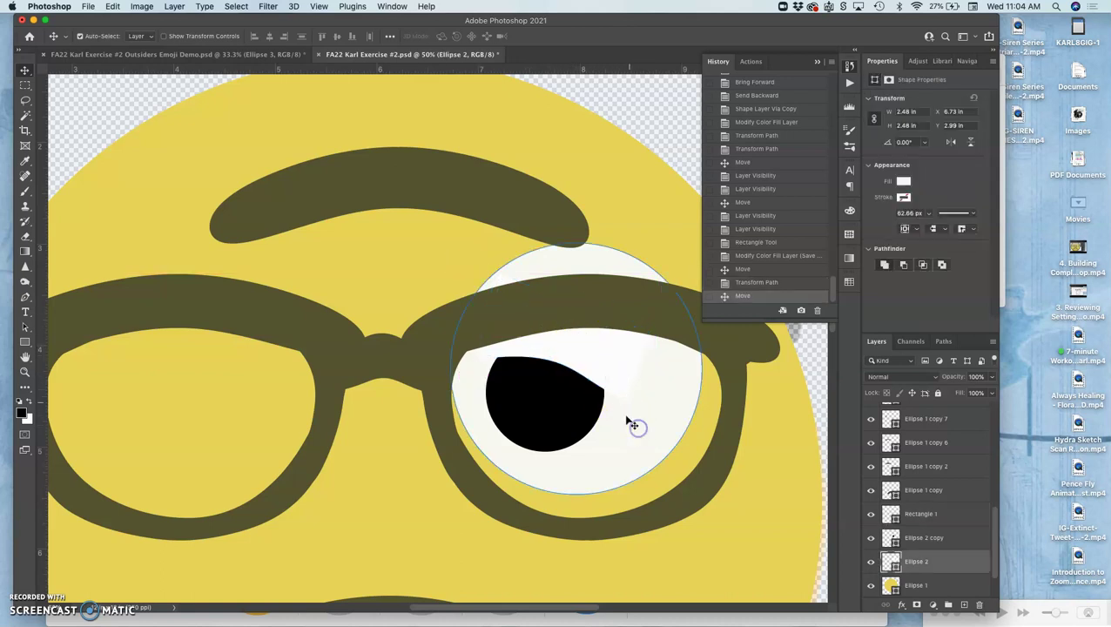
{"action": "left_click", "coordinate": [635, 418]}
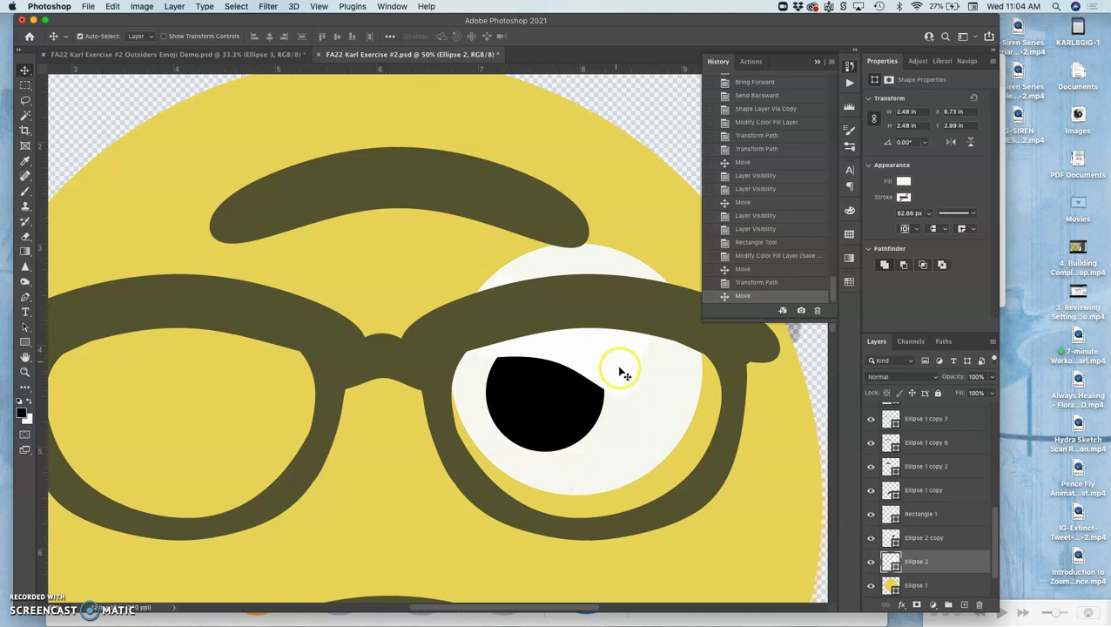
{"action": "left_click_drag", "start_coordinate": [595, 377], "coordinate": [598, 380]}
Step: Rotate the eyelid shape to about -21.75° and raise it so it clips the pupil's top
{"action": "key", "text": "super+t"}
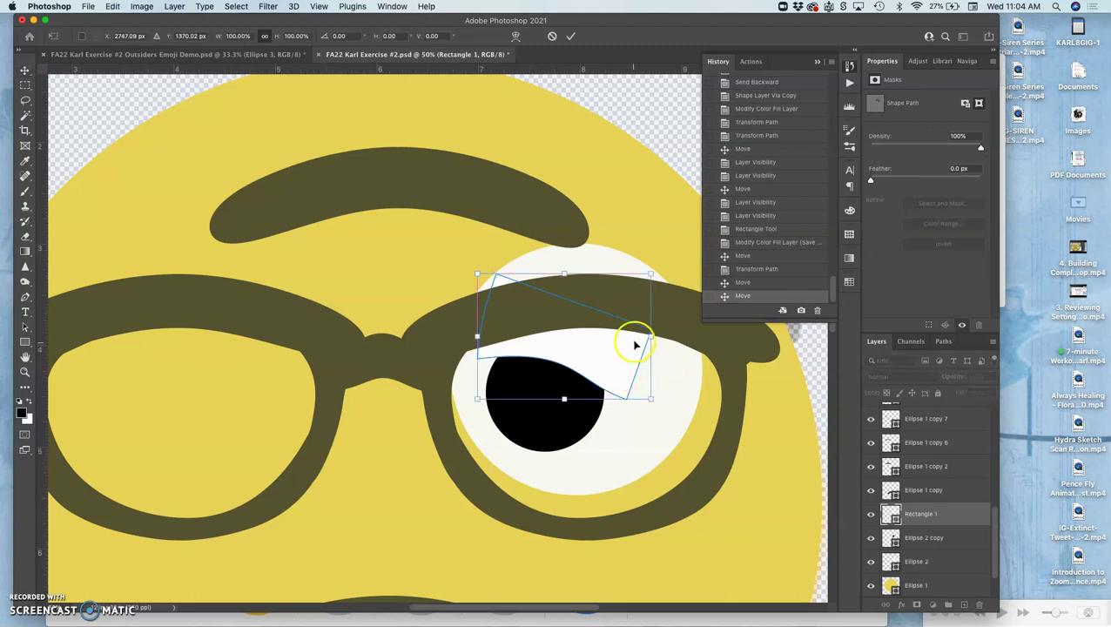
{"action": "left_click_drag", "start_coordinate": [658, 341], "coordinate": [667, 348]}
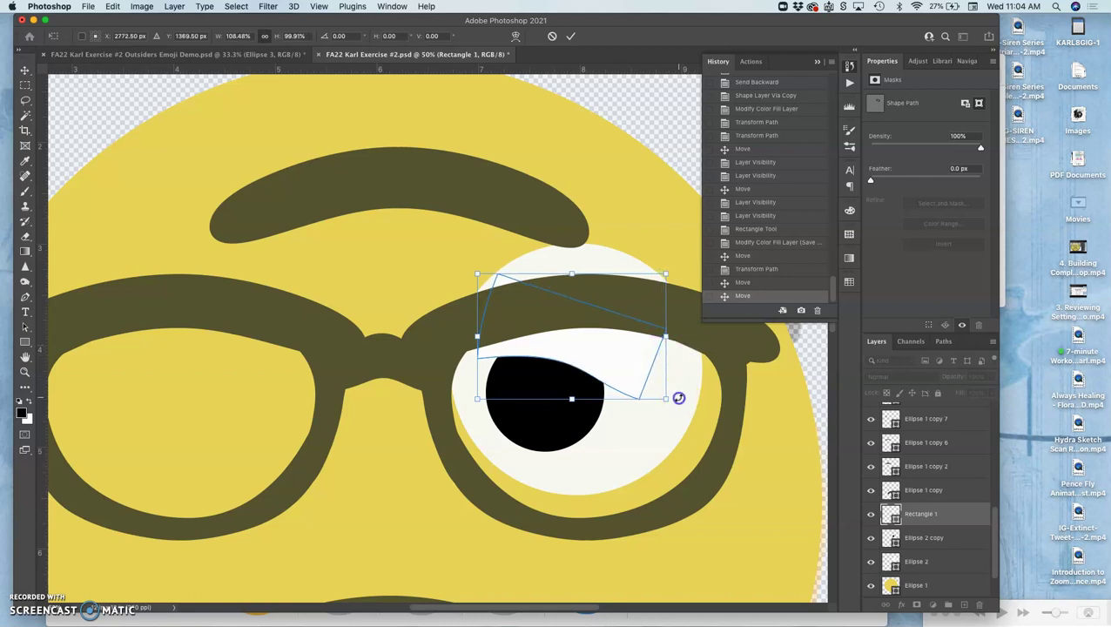
{"action": "left_click_drag", "start_coordinate": [678, 393], "coordinate": [677, 406]}
{"action": "left_click_drag", "start_coordinate": [602, 376], "coordinate": [607, 385]}
{"action": "right_click", "coordinate": [607, 386]}
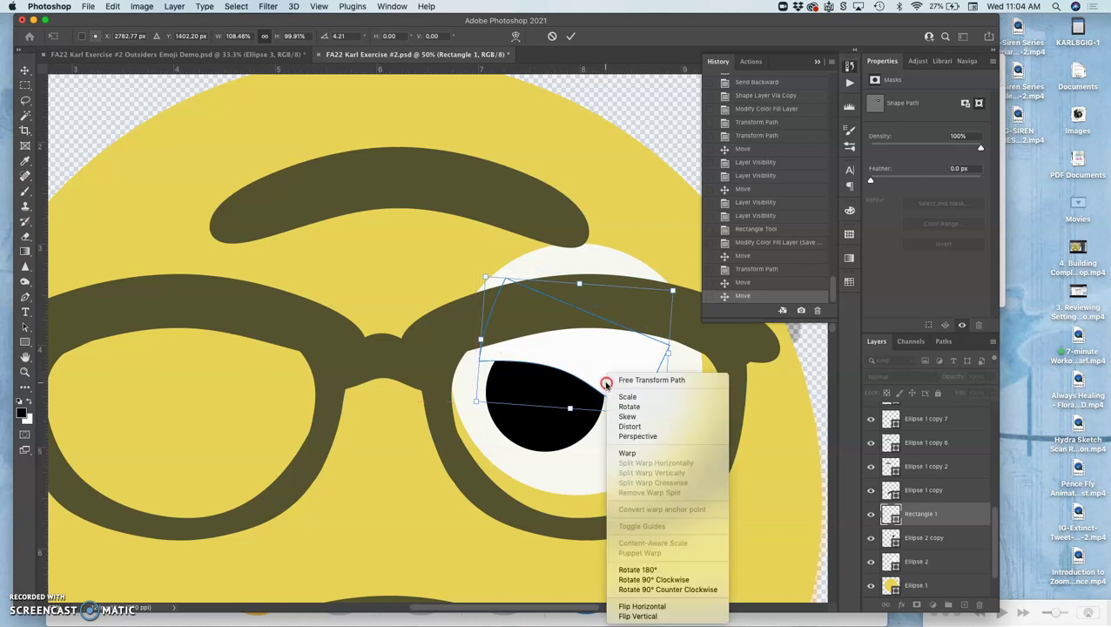
{"action": "left_click", "coordinate": [640, 354]}
{"action": "left_click_drag", "start_coordinate": [682, 293], "coordinate": [640, 258]}
{"action": "left_click_drag", "start_coordinate": [571, 347], "coordinate": [558, 332]}
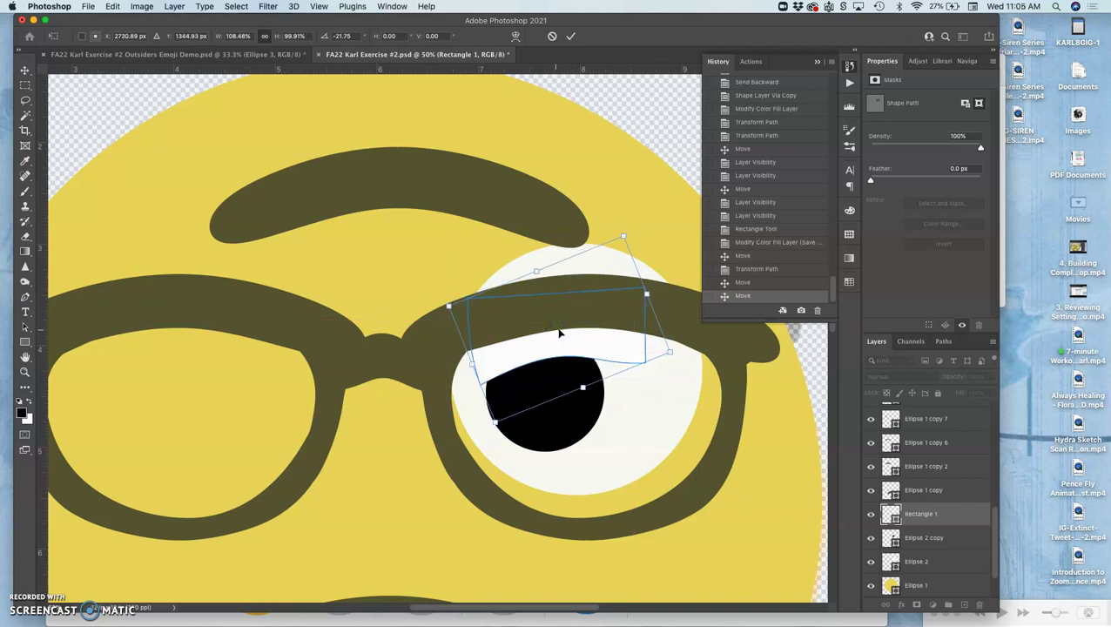
{"action": "left_click", "coordinate": [614, 253]}
{"action": "key", "text": "Return"}
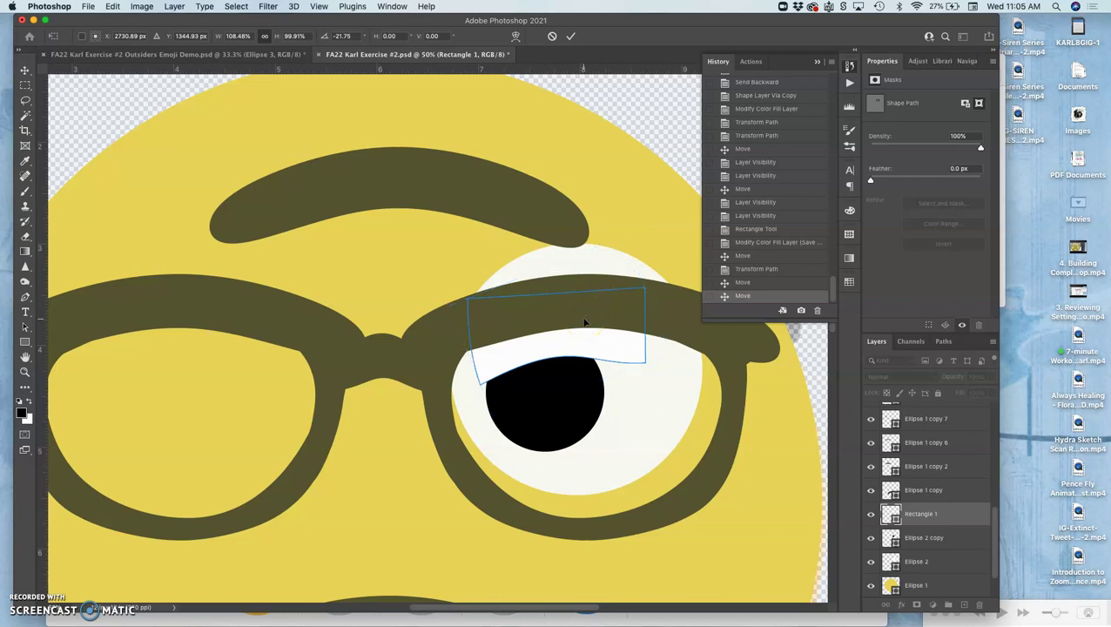
{"action": "left_click", "coordinate": [603, 319]}
{"action": "left_click", "coordinate": [623, 396]}
{"action": "left_click", "coordinate": [614, 320]}
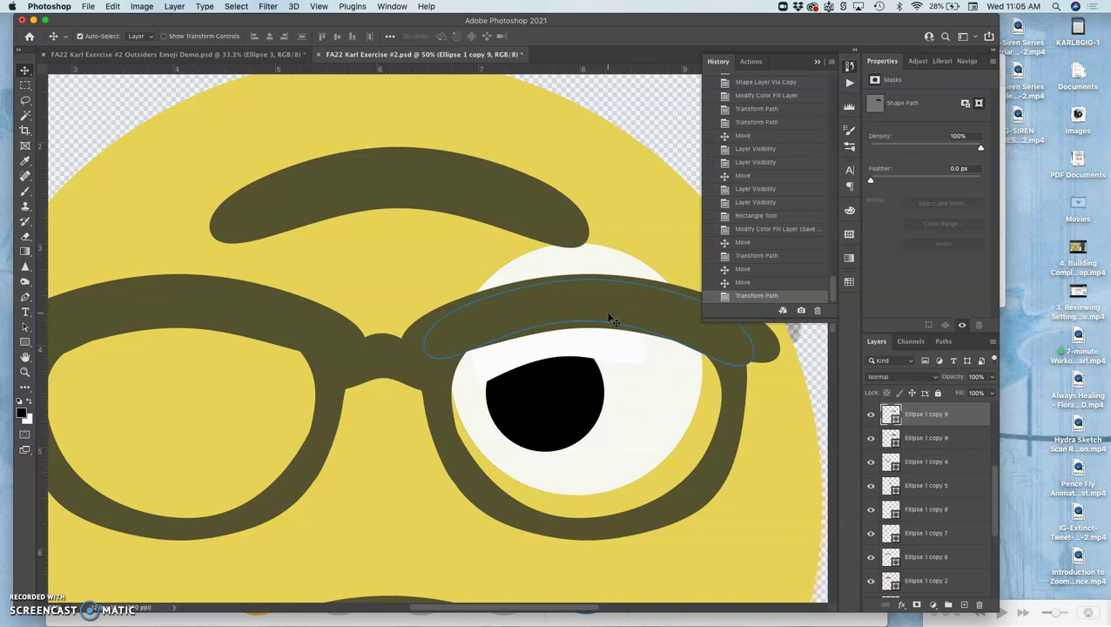
Step: Duplicate the dark band, move the copy over the eye top, and fill it grey #545349
{"action": "left_click", "coordinate": [607, 315]}
{"action": "left_click", "coordinate": [607, 316]}
{"action": "key", "text": "super+j"}
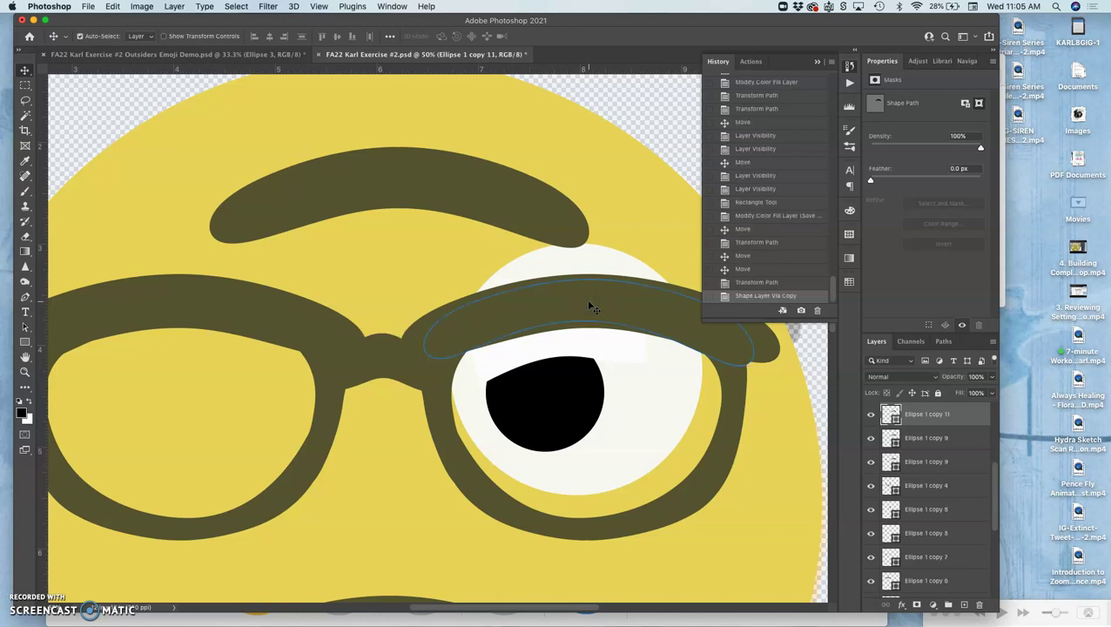
{"action": "left_click_drag", "start_coordinate": [582, 305], "coordinate": [580, 336]}
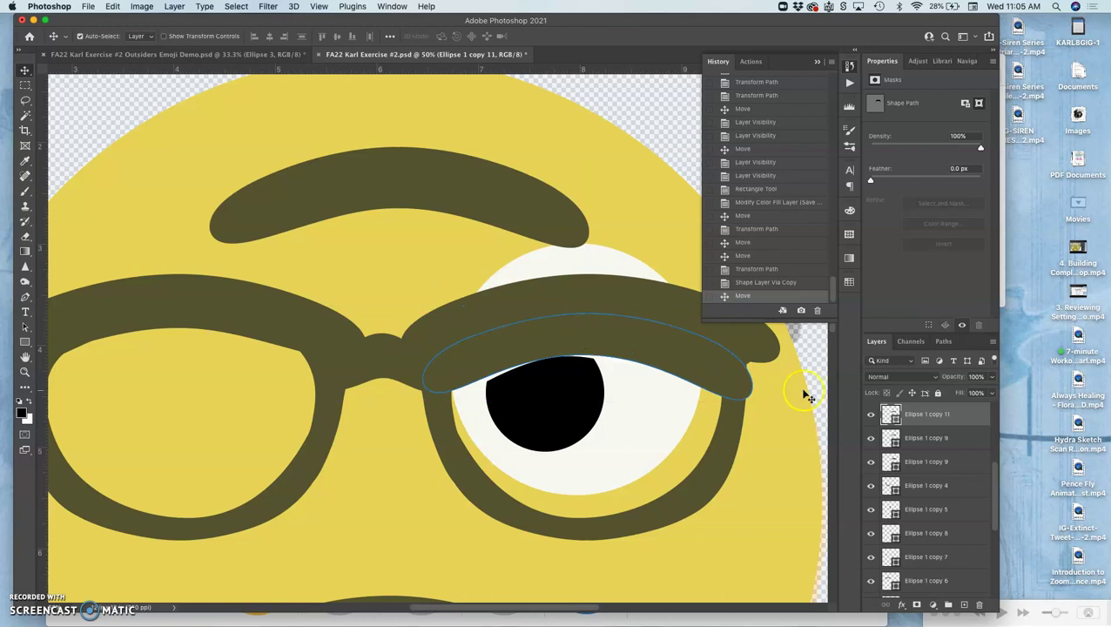
{"action": "left_click", "coordinate": [890, 415]}
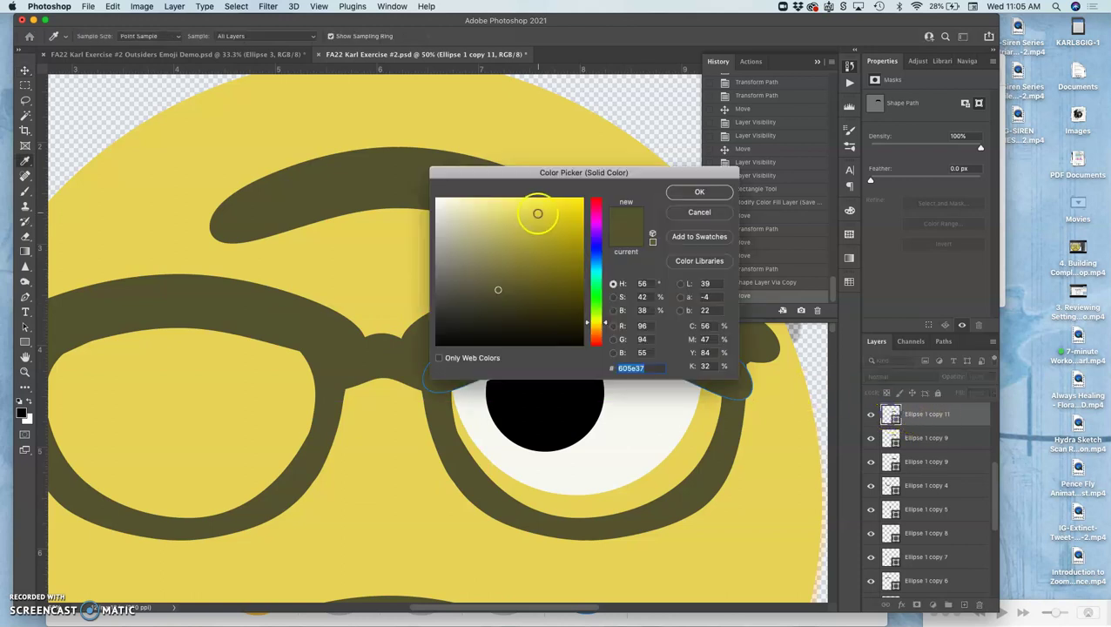
{"action": "left_click", "coordinate": [688, 190]}
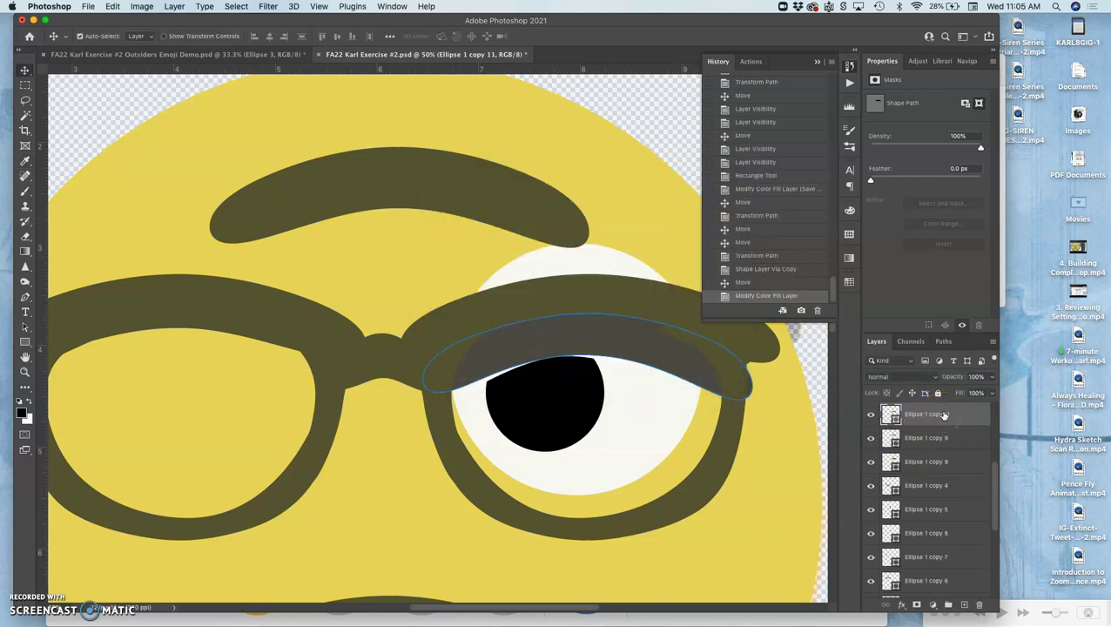
Step: Send the lid layer beneath the glasses frame and set its opacity to 41%
{"action": "key", "text": "super+bracketleft"}
{"action": "key", "text": "super+bracketleft"}
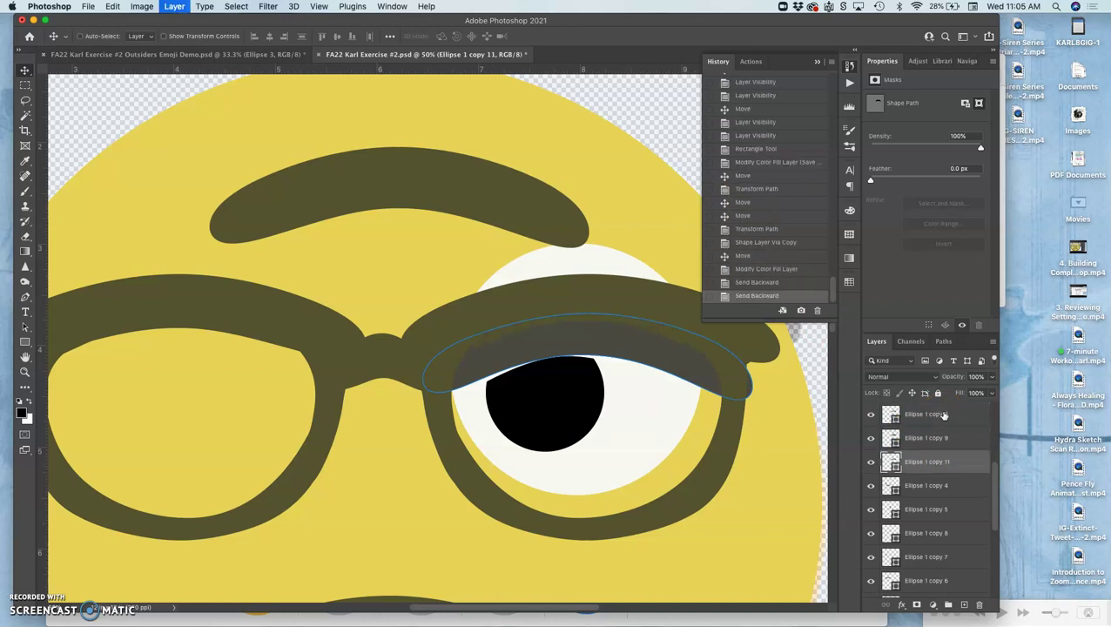
{"action": "key", "text": "super+bracketright"}
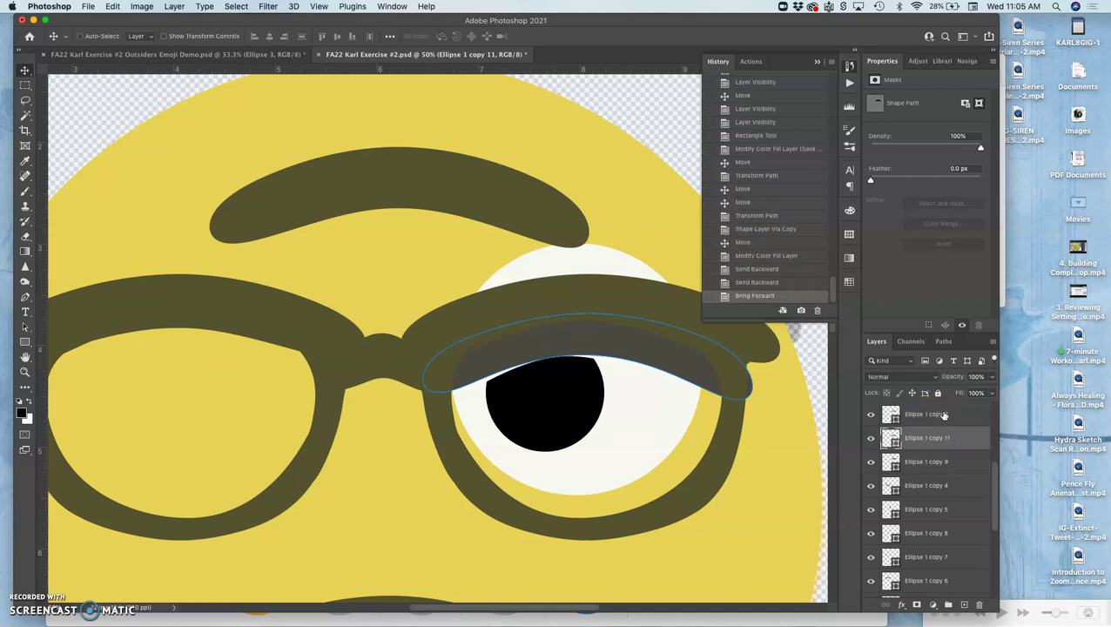
{"action": "key", "text": "super+bracketleft"}
{"action": "key", "text": "super+bracketleft"}
{"action": "key", "text": "super+bracketleft"}
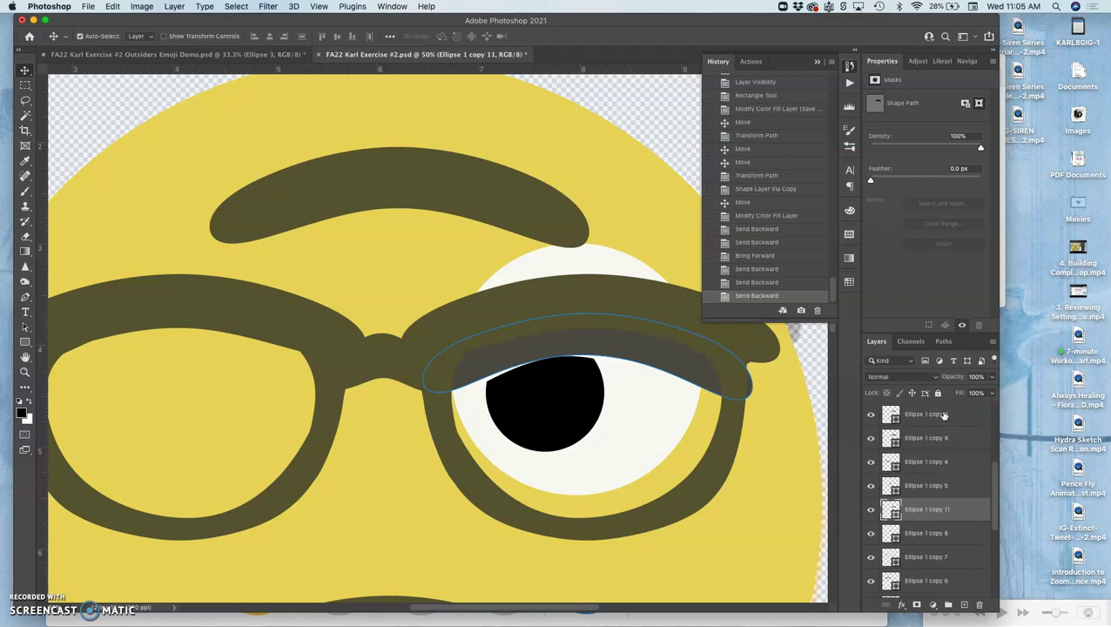
{"action": "left_click", "coordinate": [990, 379]}
{"action": "left_click", "coordinate": [962, 393]}
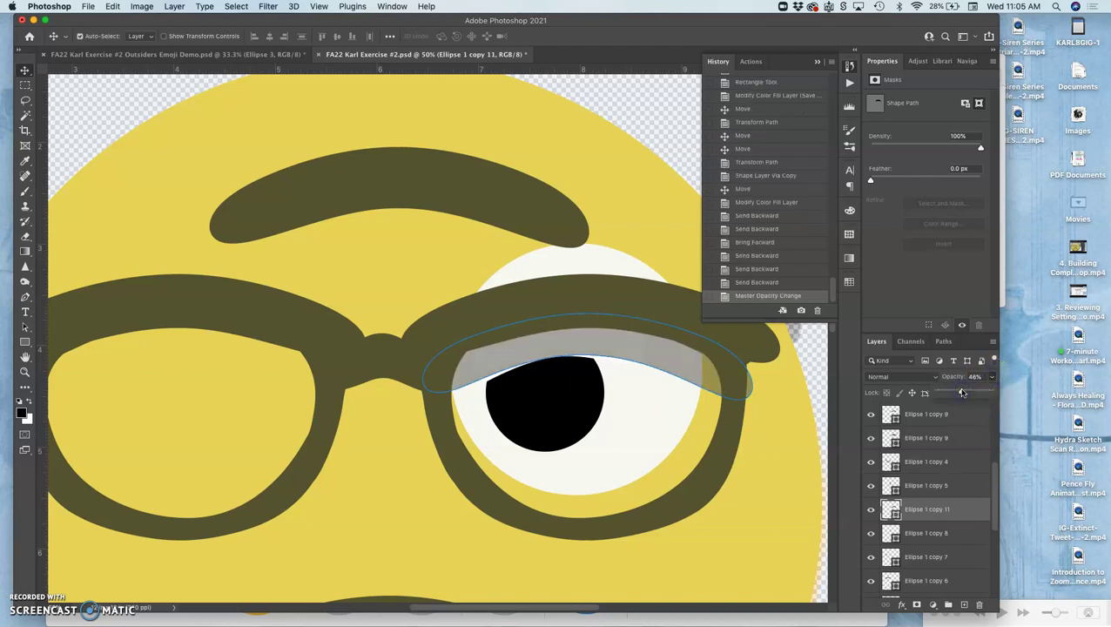
{"action": "left_click_drag", "start_coordinate": [962, 393], "coordinate": [965, 392]}
{"action": "left_click_drag", "start_coordinate": [962, 392], "coordinate": [959, 392]}
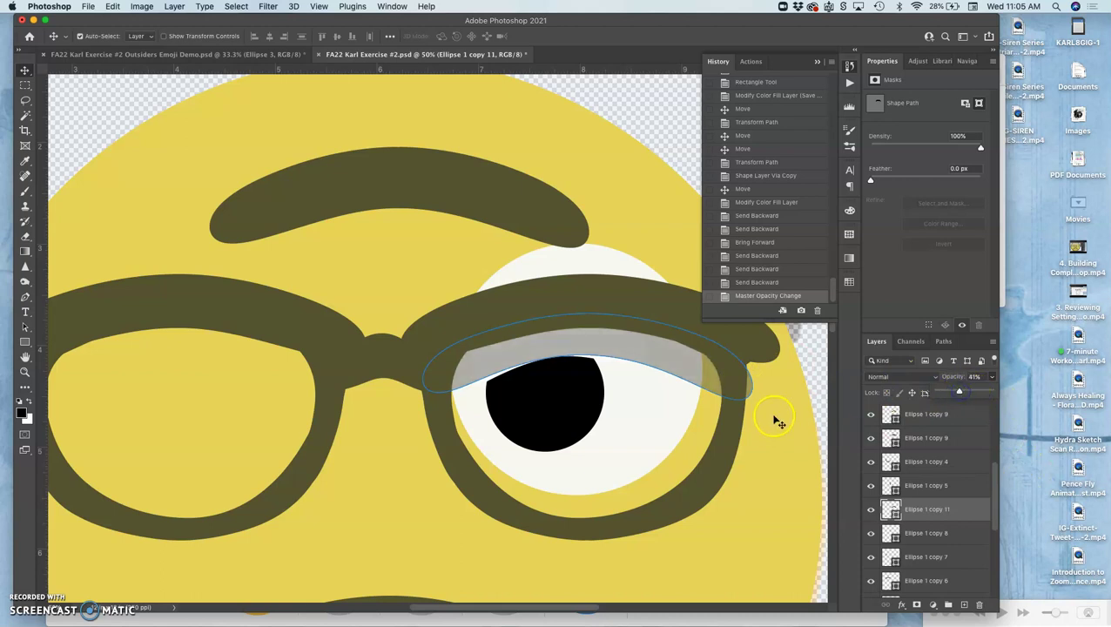
Step: Resize the grey lid's sides and lower-right corner so it spans the right lens edge to edge
{"action": "key", "text": "super+t"}
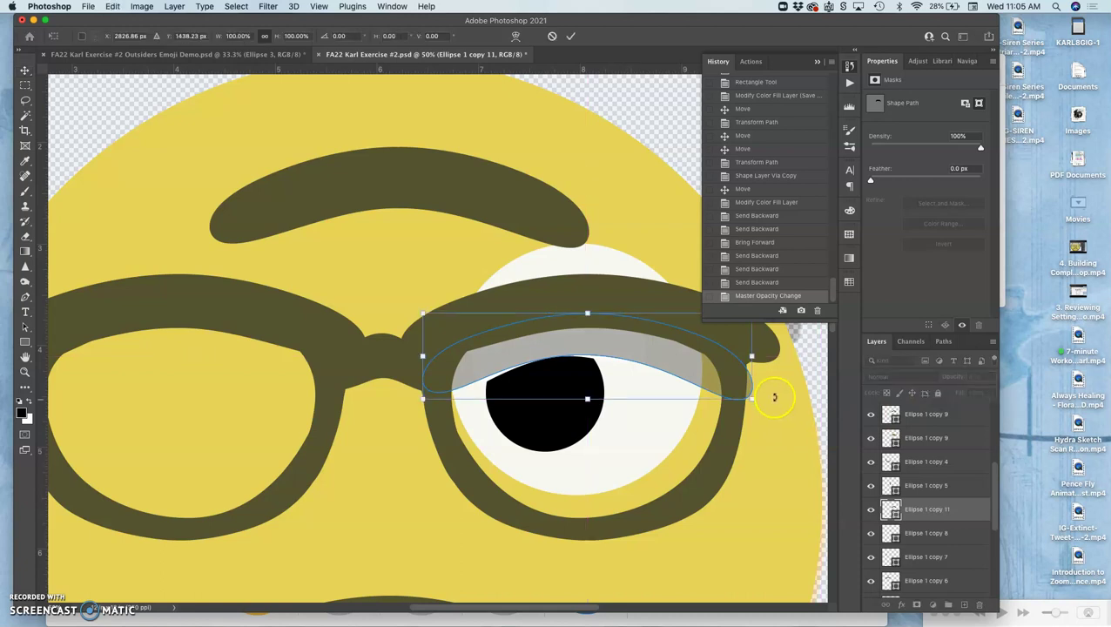
{"action": "left_click_drag", "start_coordinate": [752, 355], "coordinate": [742, 356]}
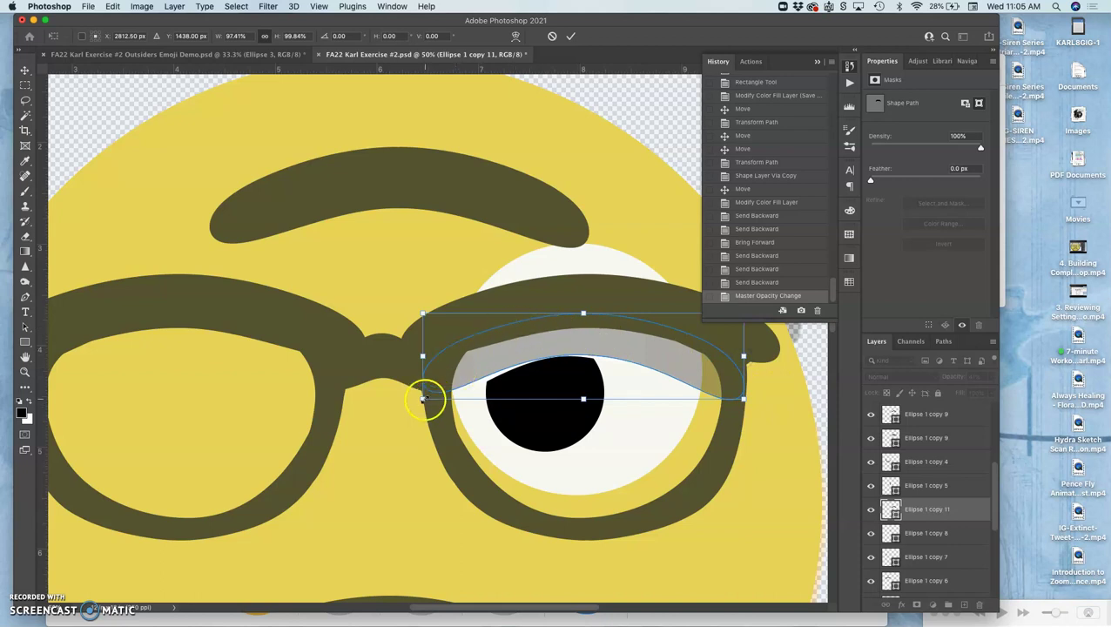
{"action": "left_click_drag", "start_coordinate": [422, 401], "coordinate": [428, 404]}
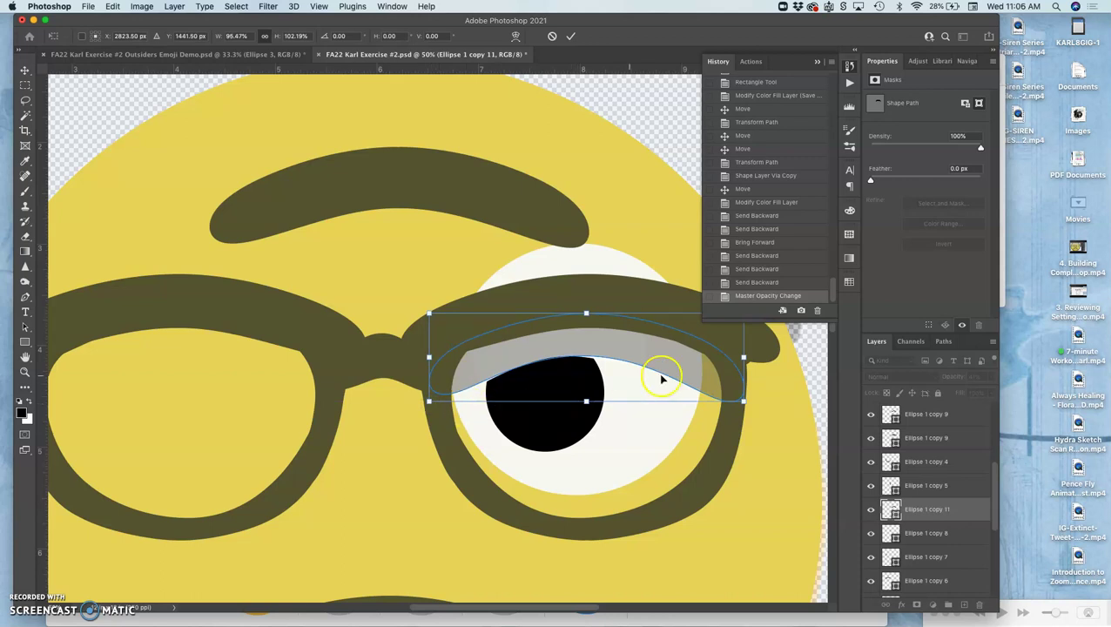
{"action": "left_click_drag", "start_coordinate": [740, 403], "coordinate": [740, 408]}
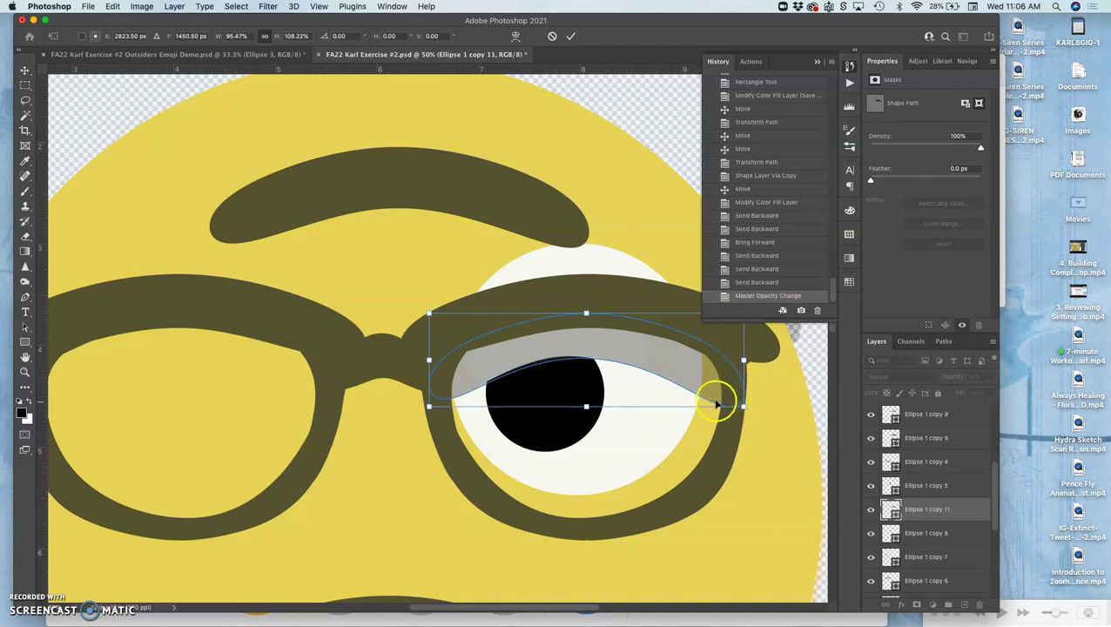
{"action": "key", "text": "Return"}
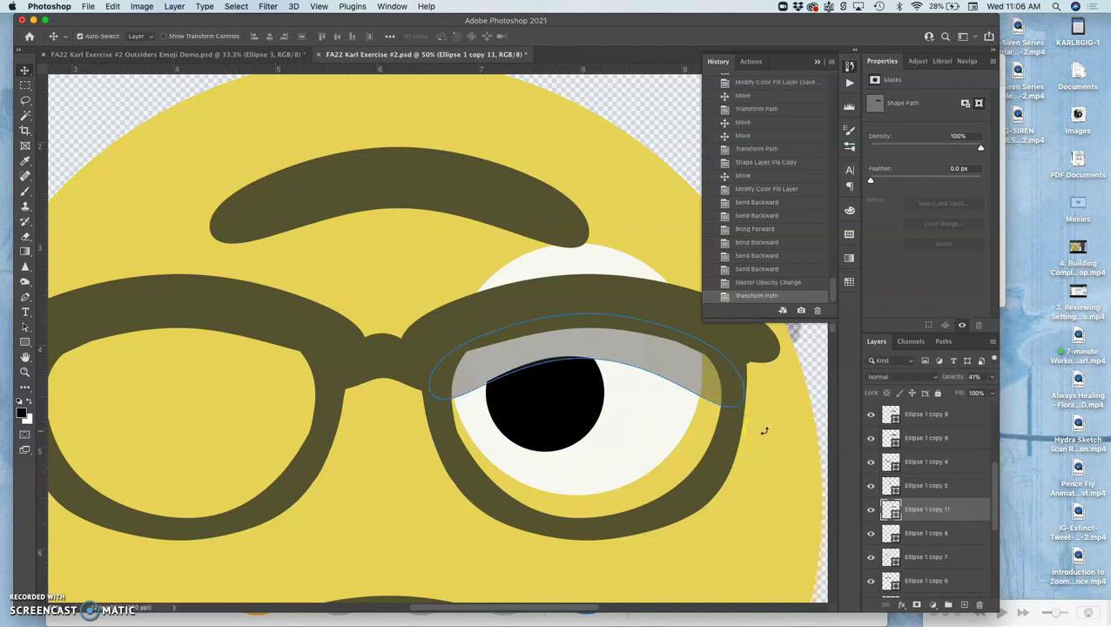
{"action": "left_click", "coordinate": [765, 431]}
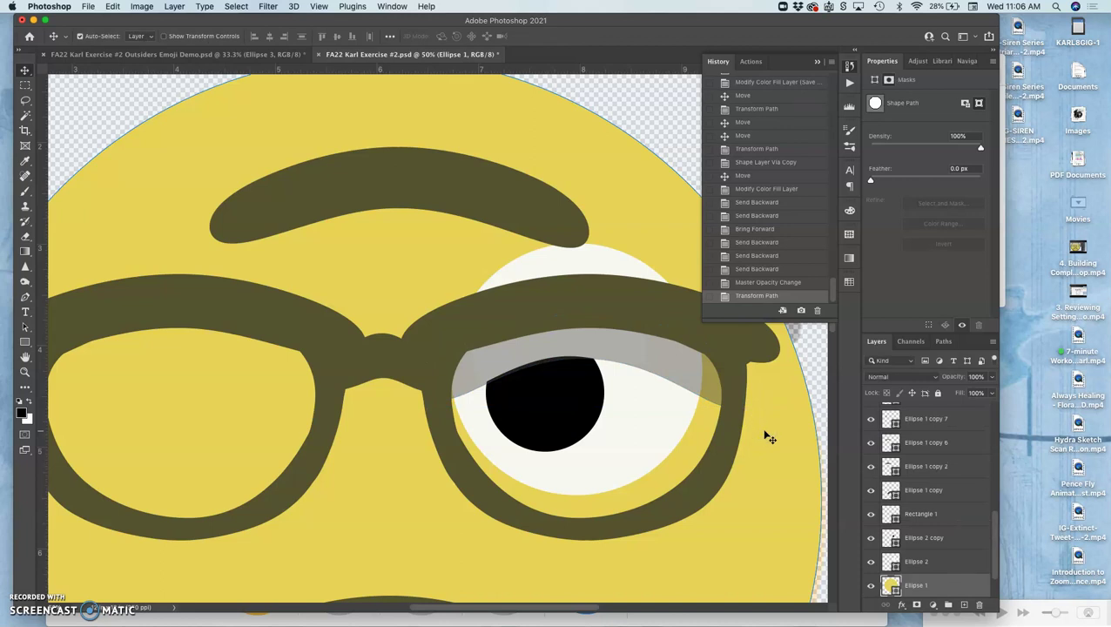
Step: Zoom out to the whole face and select the right eye's white (Ellipse 2)
{"action": "key", "text": "super+minus"}
{"action": "key", "text": "super+minus"}
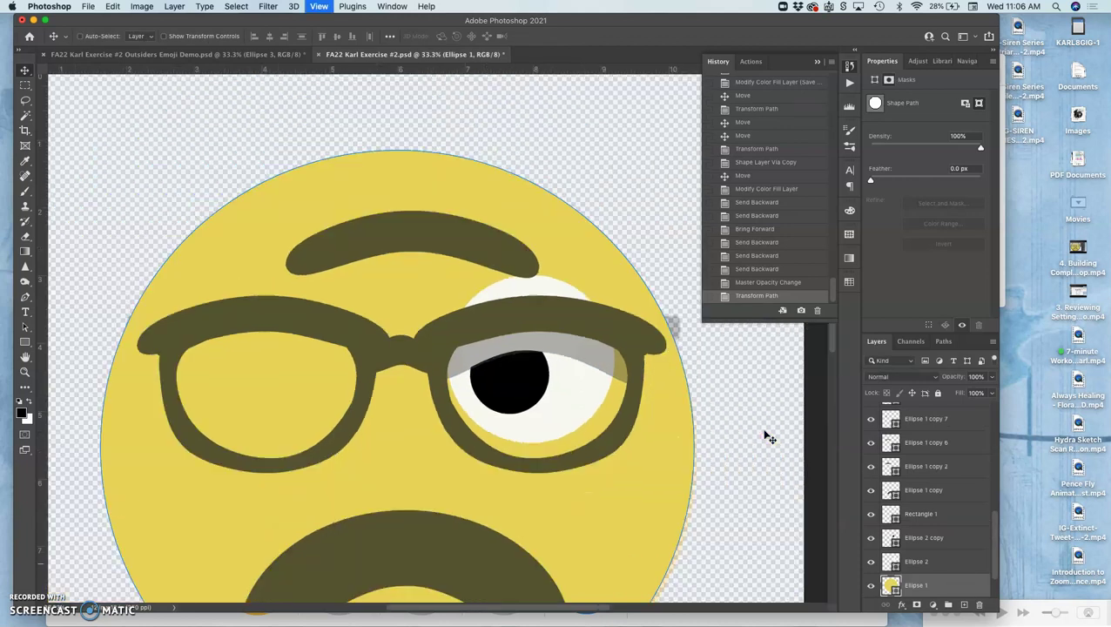
{"action": "scroll", "coordinate": [761, 428], "scroll_direction": "down", "scroll_amount": 2}
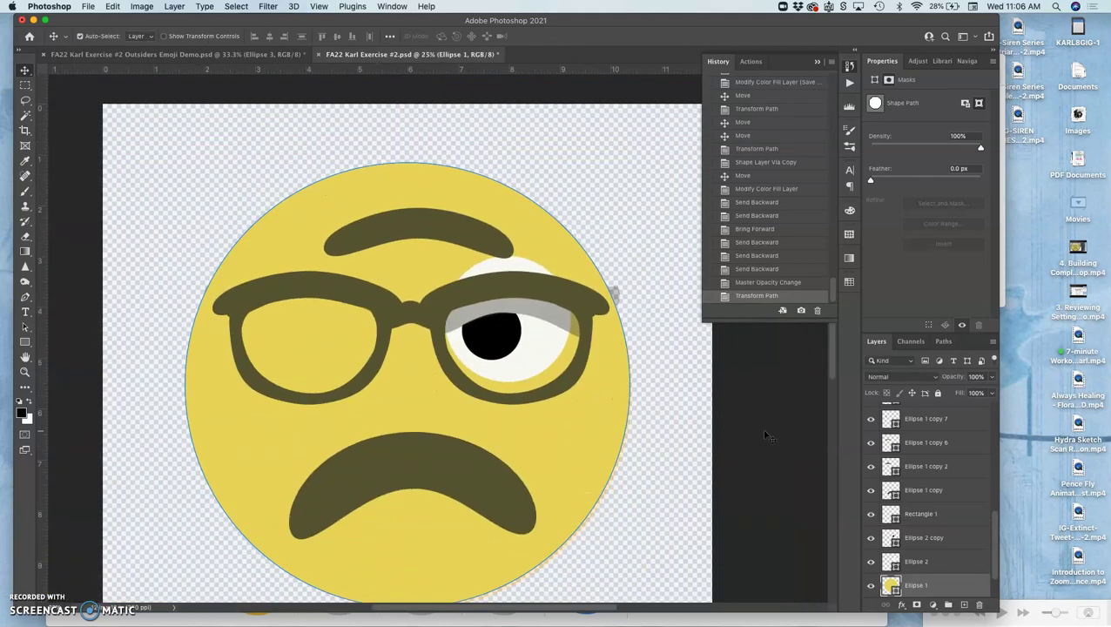
{"action": "left_click", "coordinate": [579, 343]}
{"action": "left_click", "coordinate": [512, 266]}
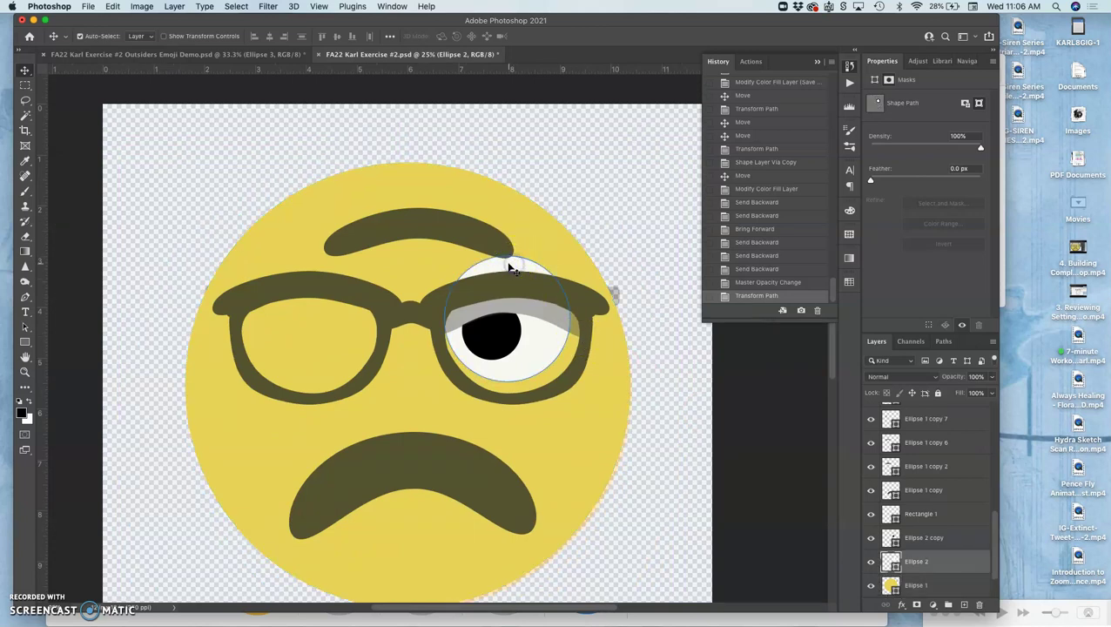
{"action": "left_click", "coordinate": [512, 267]}
{"action": "key", "text": "super"}
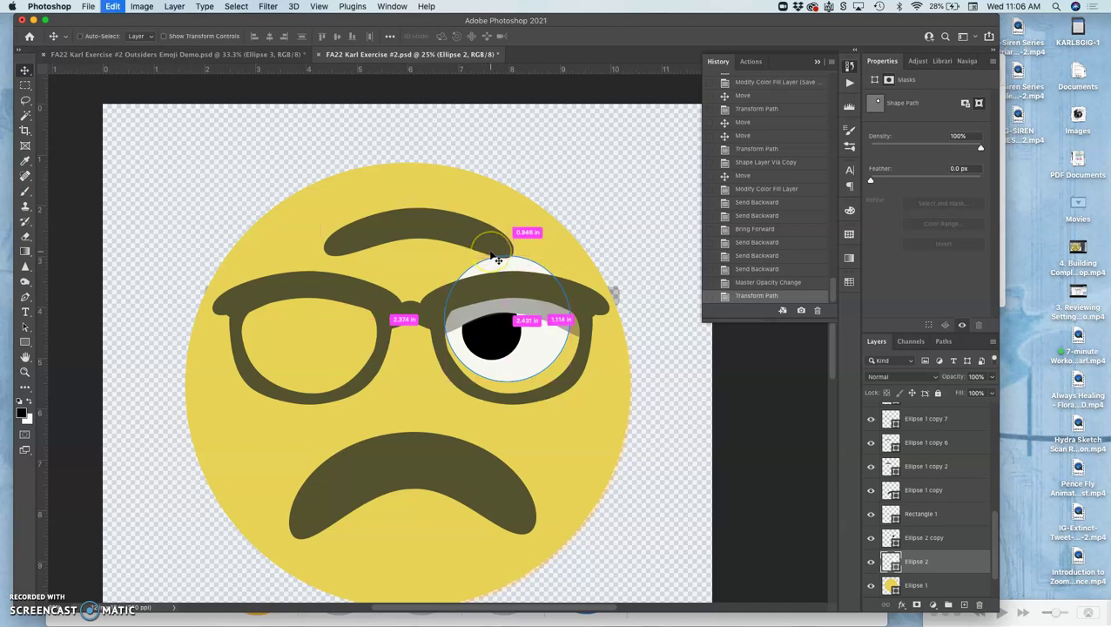
Step: Warp the eye white so its top curve is pulled down beneath the grey lid
{"action": "key", "text": "super+t"}
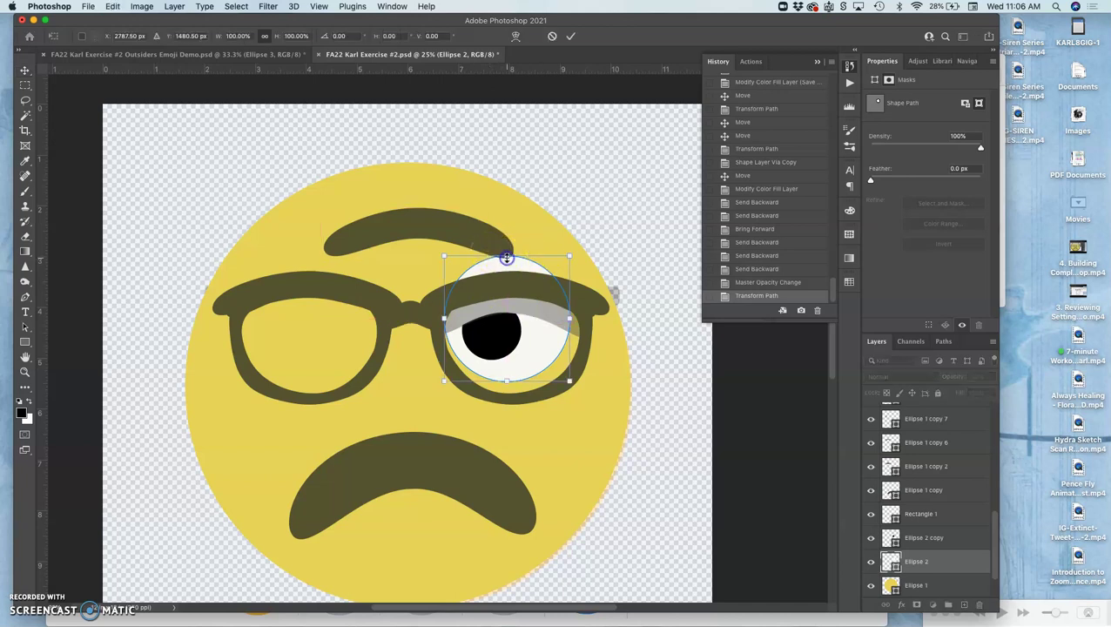
{"action": "right_click", "coordinate": [506, 258]}
{"action": "left_click", "coordinate": [525, 346]}
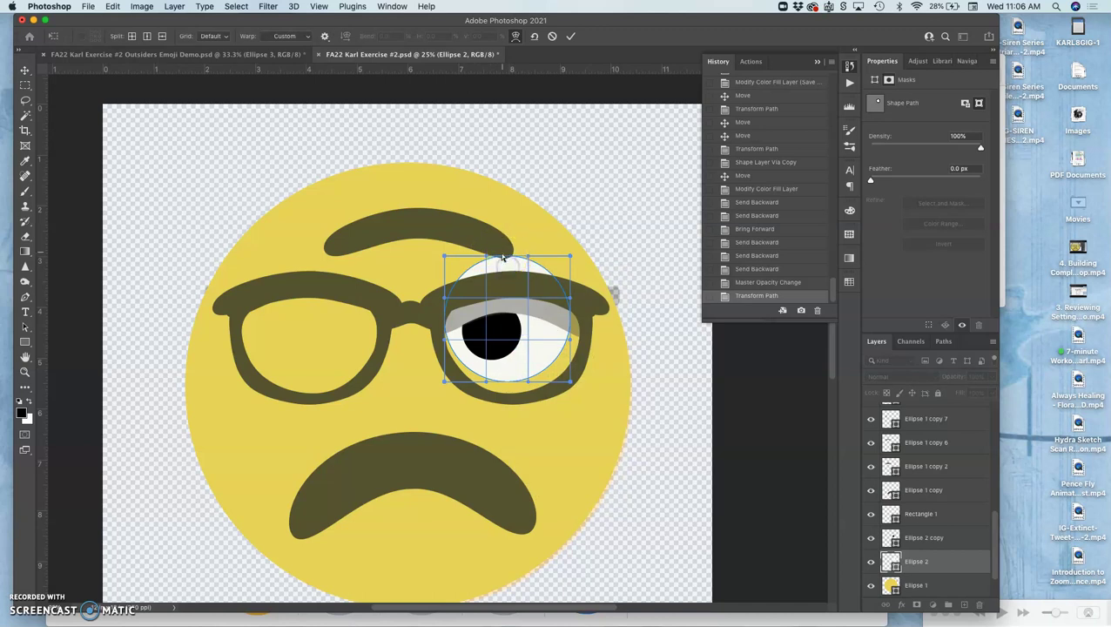
{"action": "left_click", "coordinate": [489, 260]}
{"action": "left_click_drag", "start_coordinate": [487, 258], "coordinate": [484, 297]}
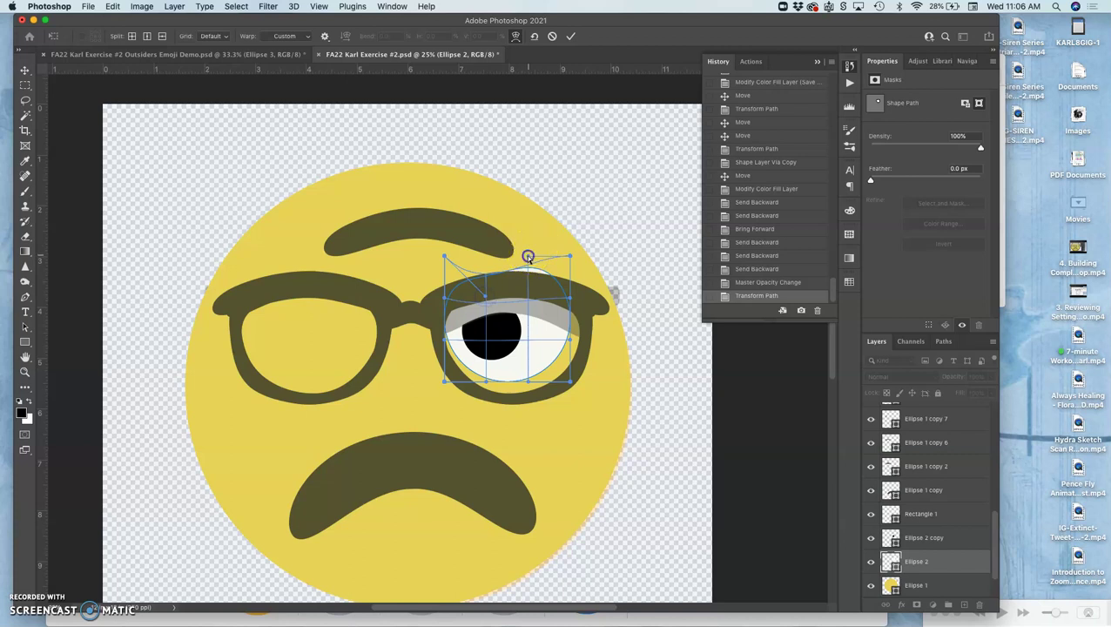
{"action": "left_click_drag", "start_coordinate": [528, 256], "coordinate": [528, 278]}
{"action": "left_click", "coordinate": [552, 263]}
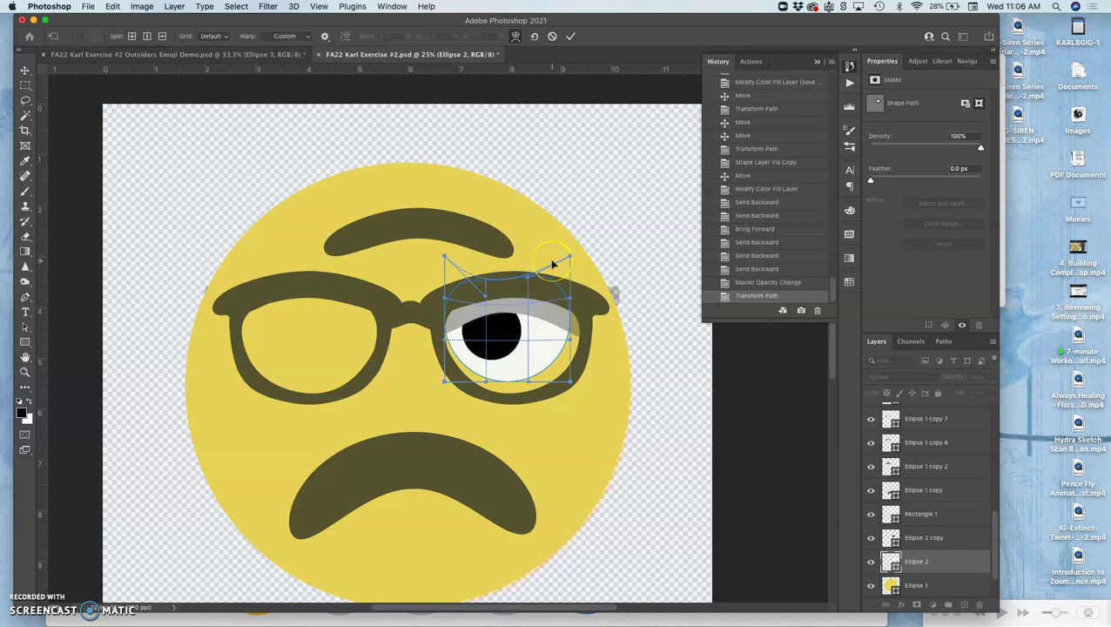
{"action": "key", "text": "Return"}
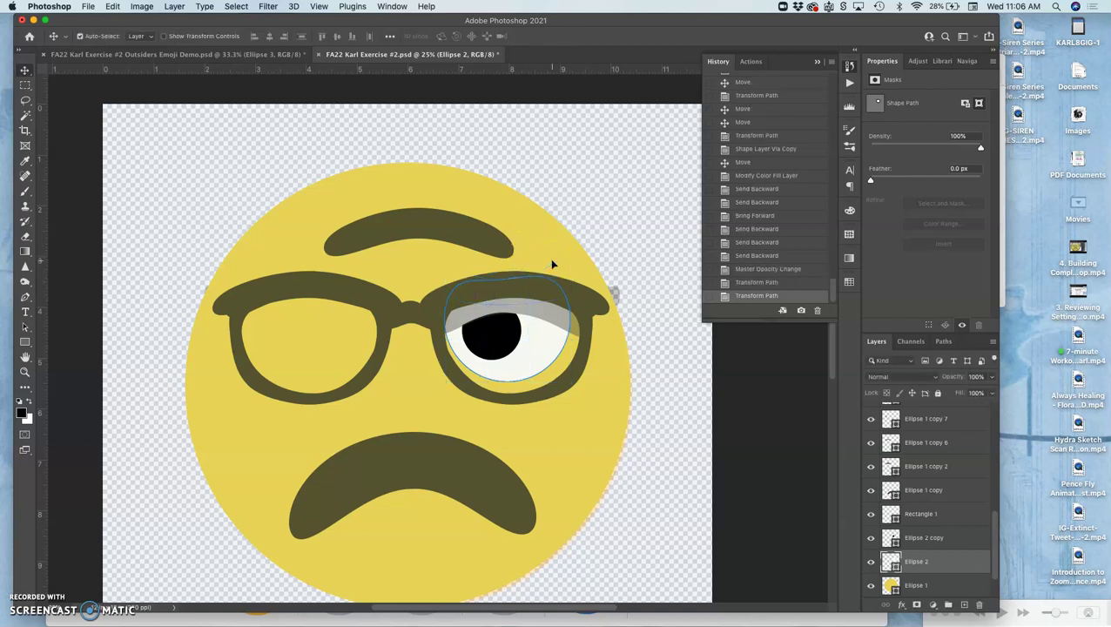
Step: Set the eye white's copy layer to 41% opacity, then step back before an unwanted shape copy
{"action": "left_click", "coordinate": [542, 355]}
{"action": "left_click", "coordinate": [537, 353], "text": "shift"}
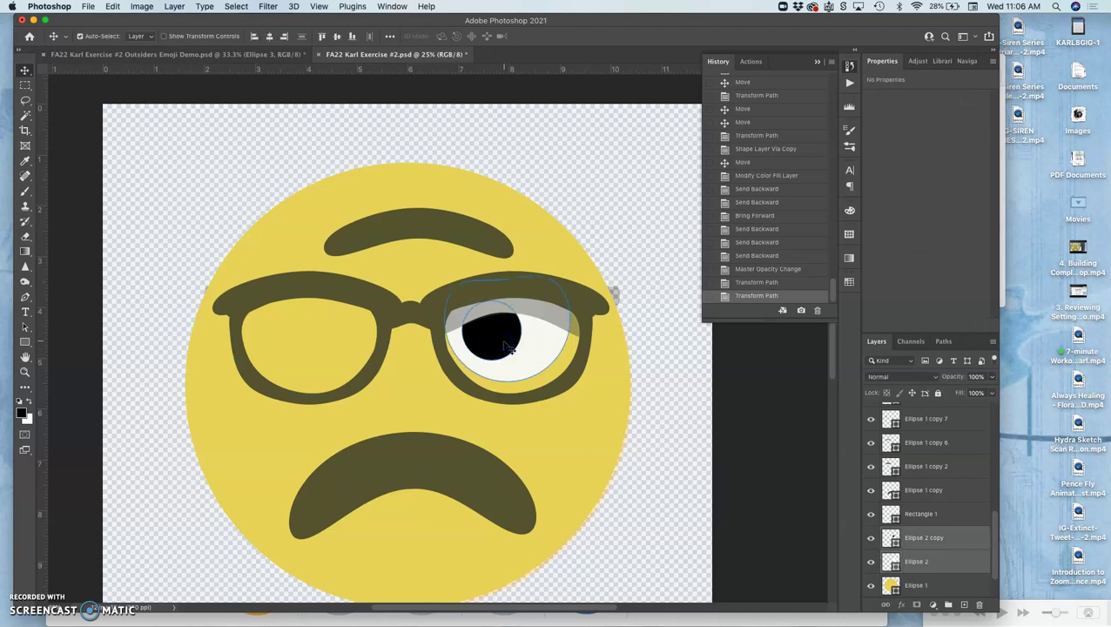
{"action": "key", "text": "4"}
{"action": "key", "text": "1"}
{"action": "scroll", "coordinate": [938, 521], "scroll_direction": "down", "scroll_amount": 2}
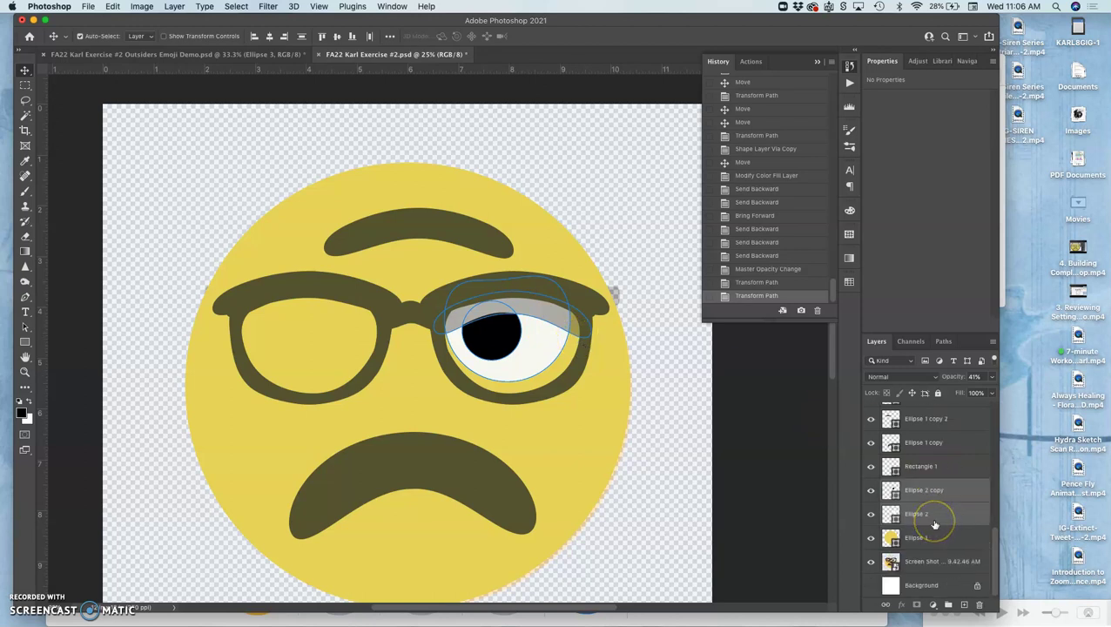
{"action": "scroll", "coordinate": [936, 522], "scroll_direction": "up", "scroll_amount": 4}
{"action": "mouse_move", "coordinate": [925, 459]}
{"action": "left_mouse_down"}
{"action": "mouse_move", "coordinate": [927, 539]}
{"action": "mouse_move", "coordinate": [928, 479]}
{"action": "left_mouse_up"}
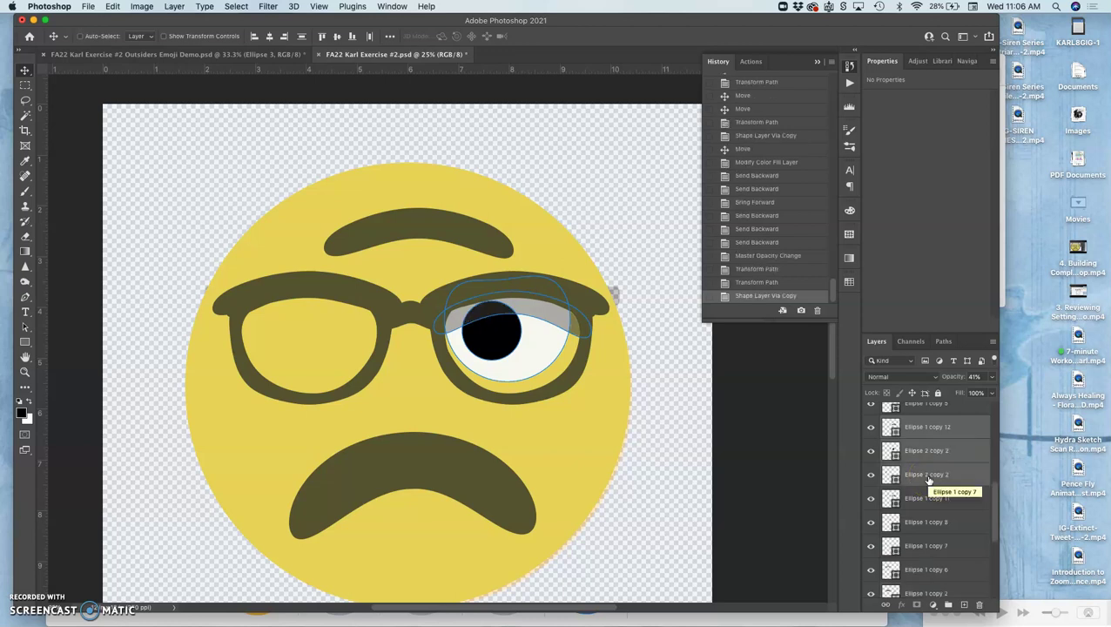
{"action": "key", "text": "super+t"}
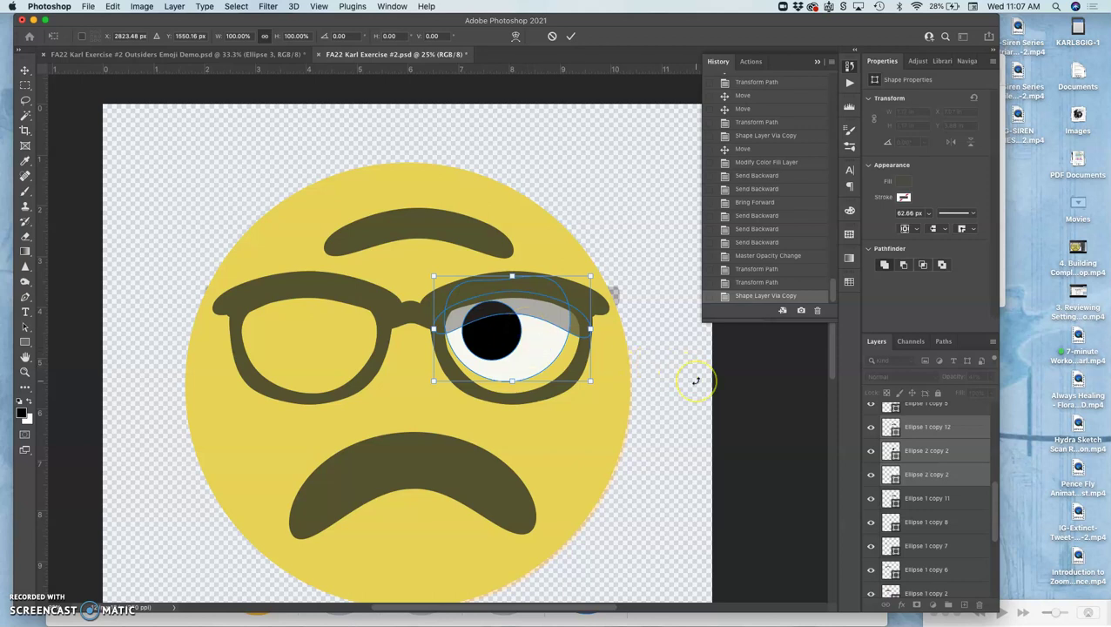
{"action": "key", "text": "Return"}
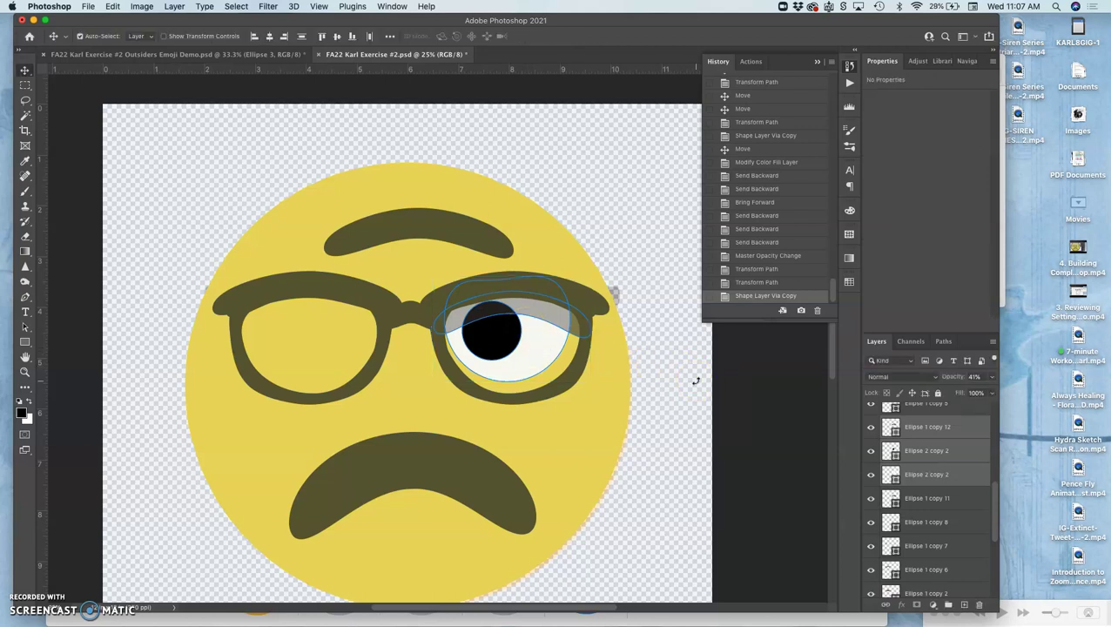
{"action": "left_click", "coordinate": [740, 282]}
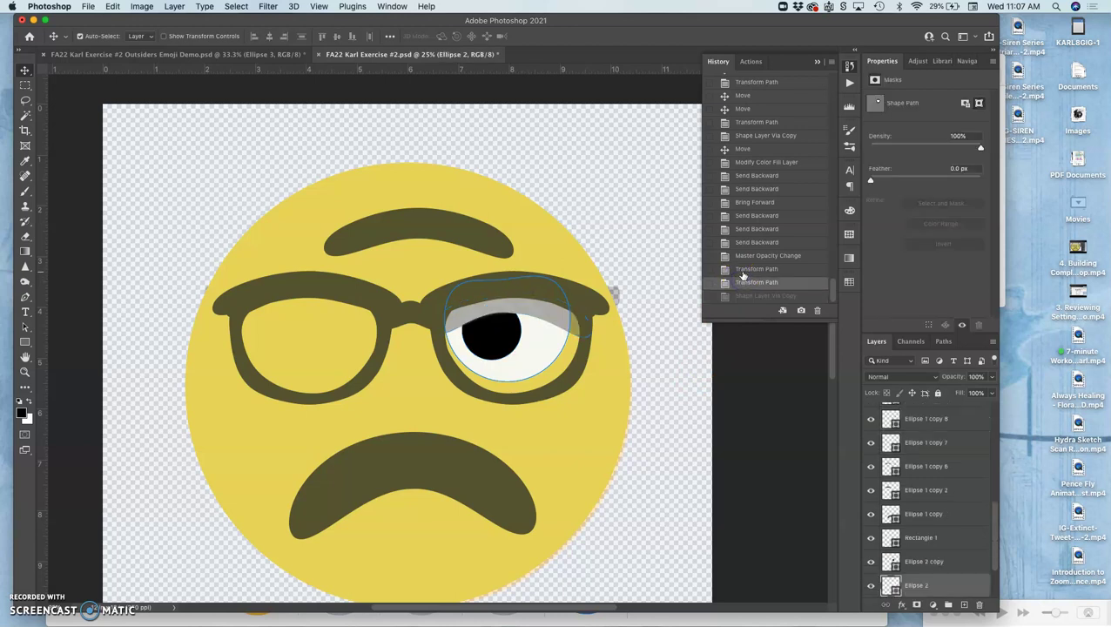
Step: Select the right eye's white, pupil and grey lid and copy them to new layers
{"action": "scroll", "coordinate": [875, 500], "scroll_direction": "down", "scroll_amount": 2}
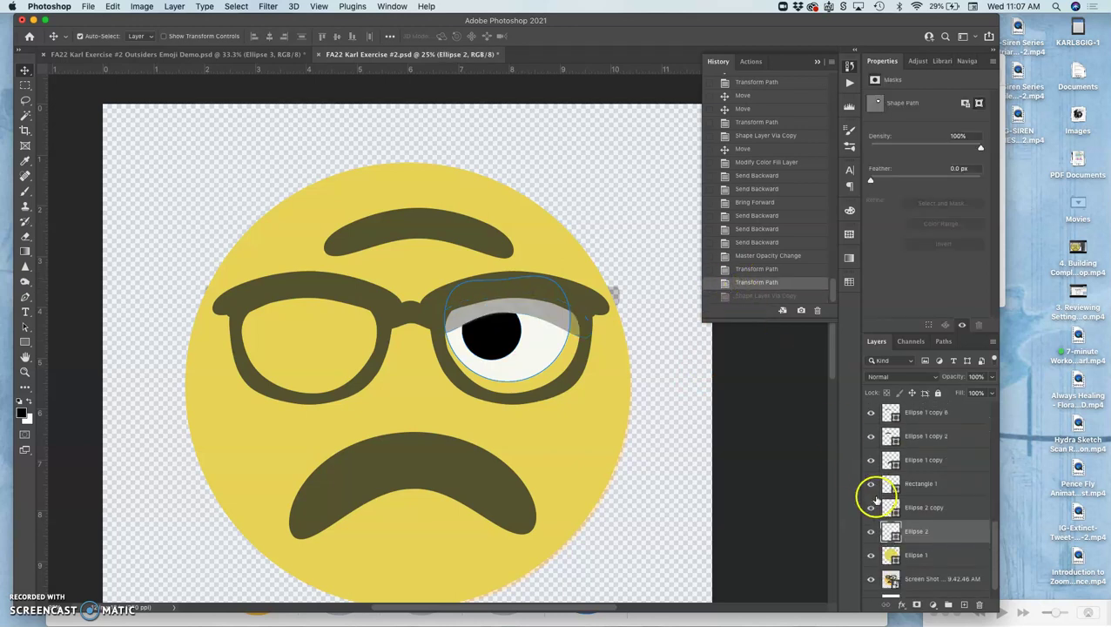
{"action": "left_click", "coordinate": [536, 366]}
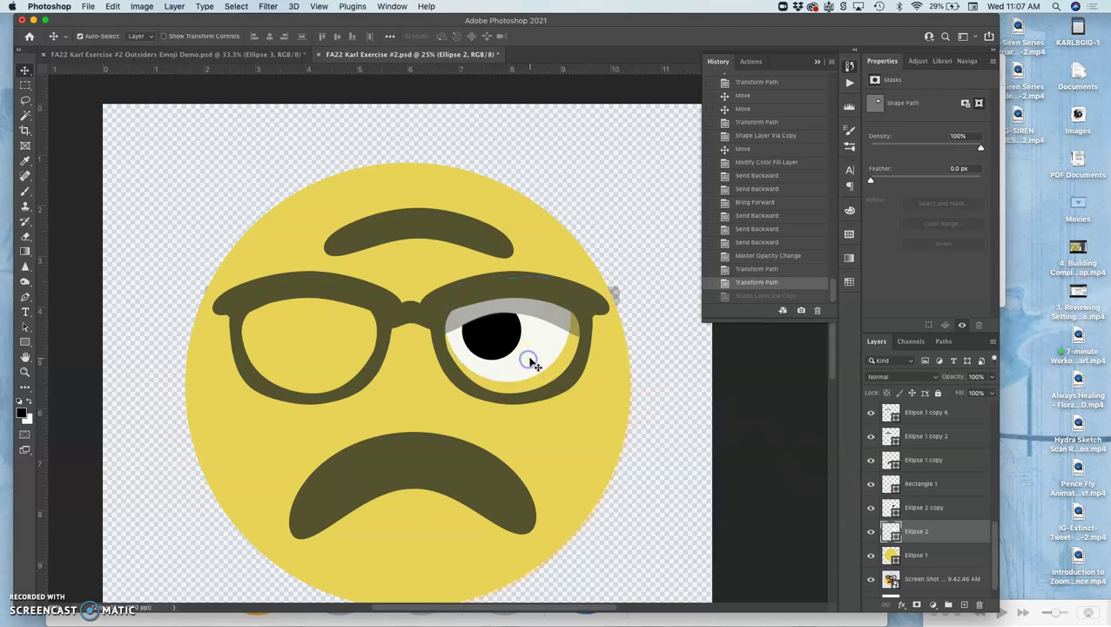
{"action": "left_click", "coordinate": [492, 342], "text": "shift"}
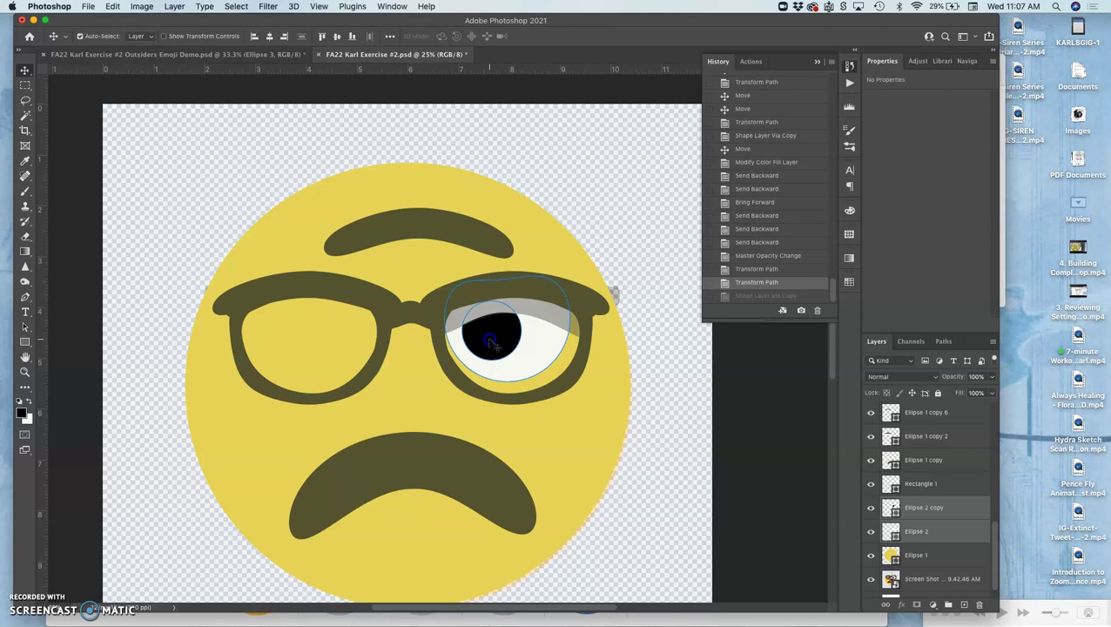
{"action": "left_click", "coordinate": [488, 315]}
{"action": "key", "text": "4"}
{"action": "key", "text": "1"}
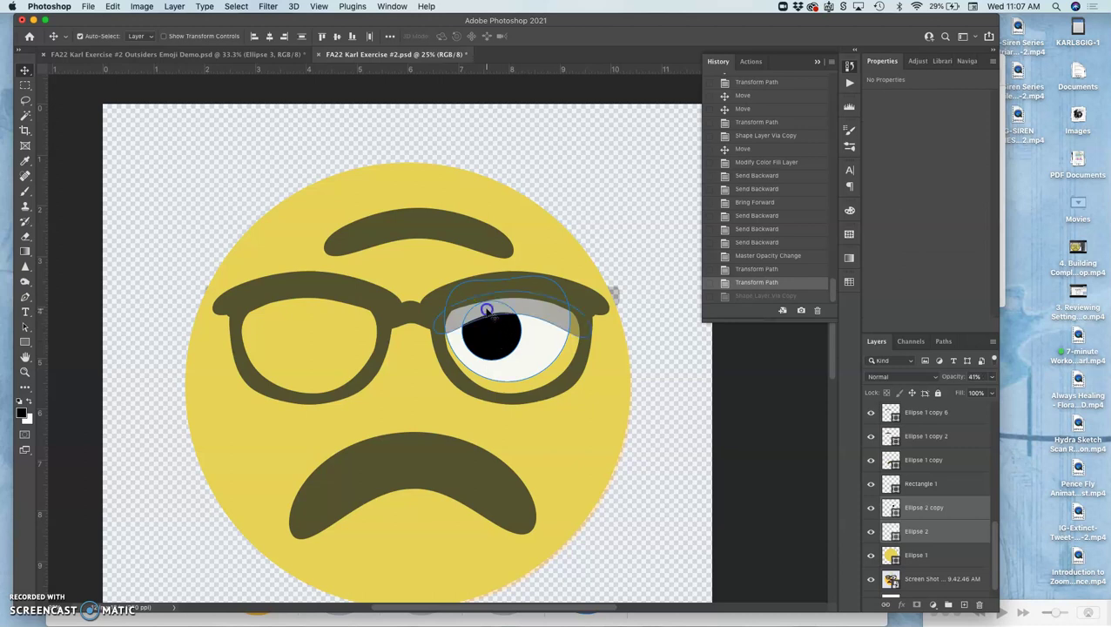
{"action": "left_click", "coordinate": [479, 315]}
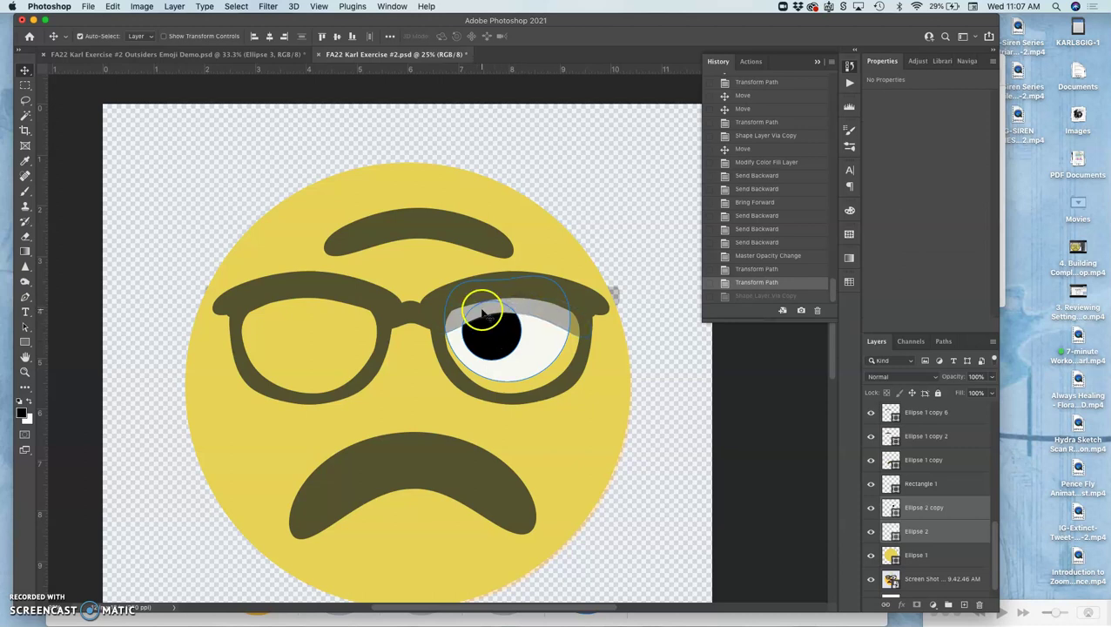
{"action": "key", "text": "4"}
{"action": "key", "text": "1"}
{"action": "left_click_drag", "start_coordinate": [461, 314], "coordinate": [501, 345]}
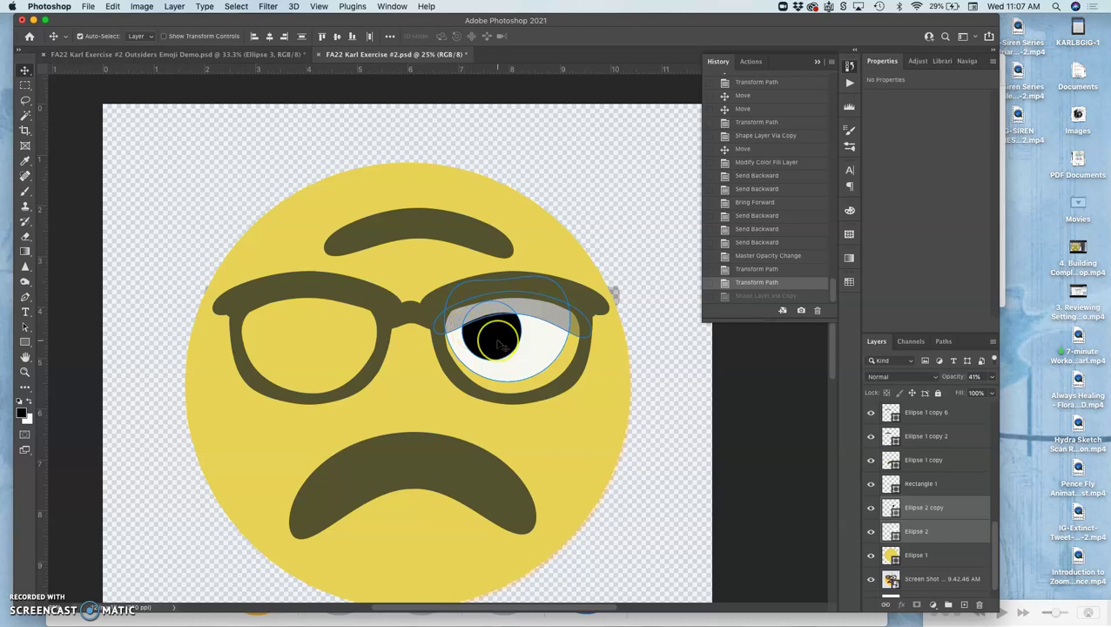
{"action": "key", "text": "ctrl+shift+z"}
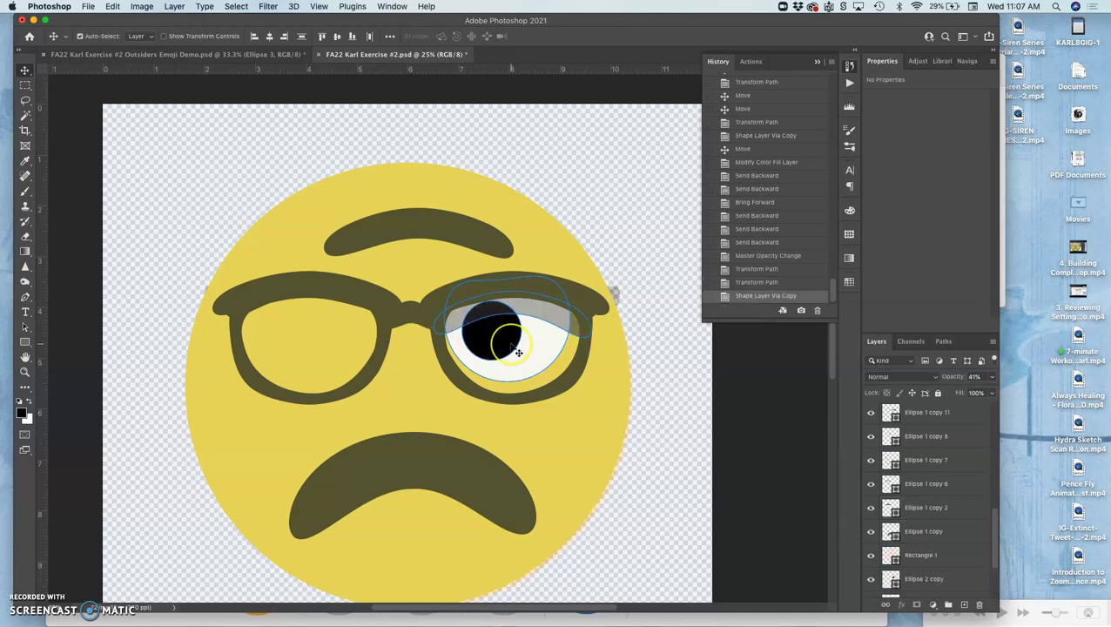
{"action": "key", "text": "ctrl+t"}
Step: Flip the eye copy horizontally, move it into the left lens, and squash it to about 93% by 86%
{"action": "left_click", "coordinate": [541, 340]}
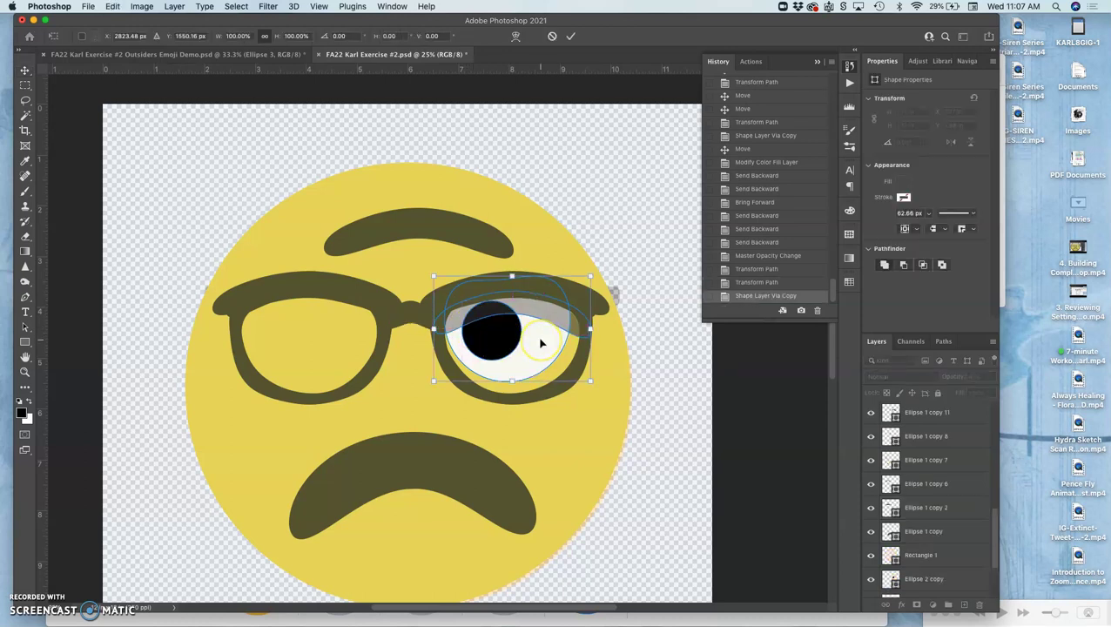
{"action": "left_click", "coordinate": [921, 478]}
{"action": "scroll", "coordinate": [923, 483], "scroll_direction": "up", "scroll_amount": 5}
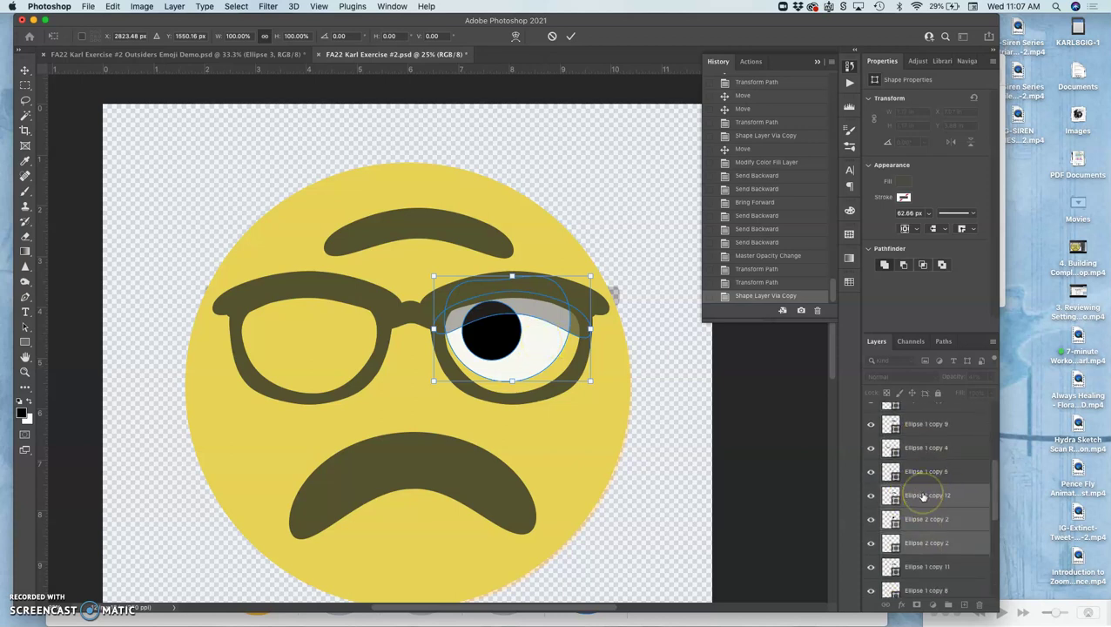
{"action": "right_click", "coordinate": [531, 338]}
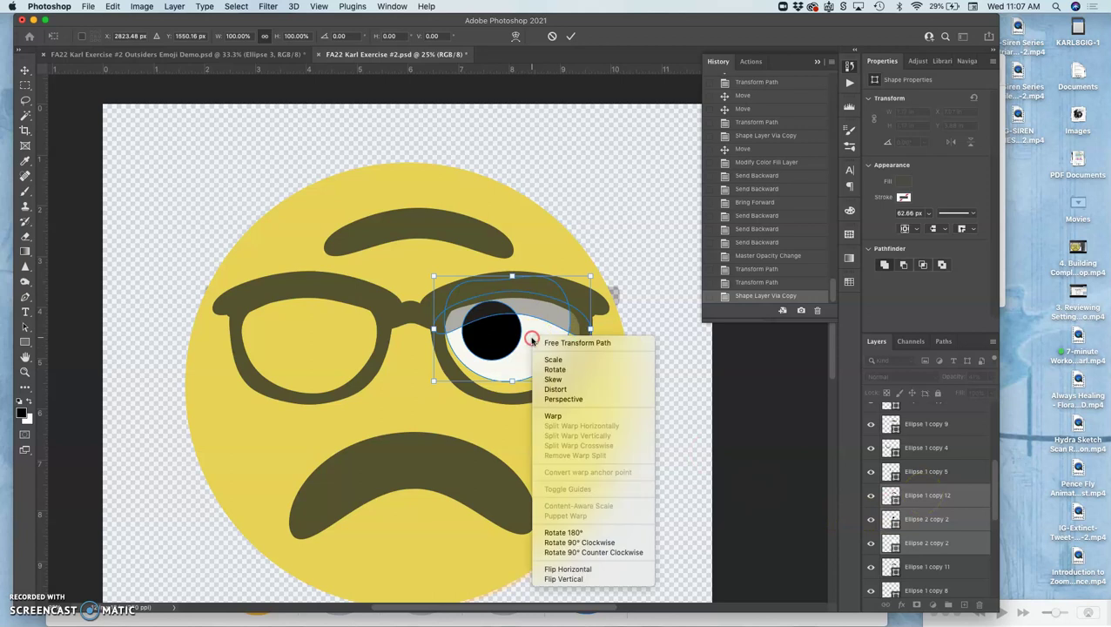
{"action": "left_click", "coordinate": [577, 569]}
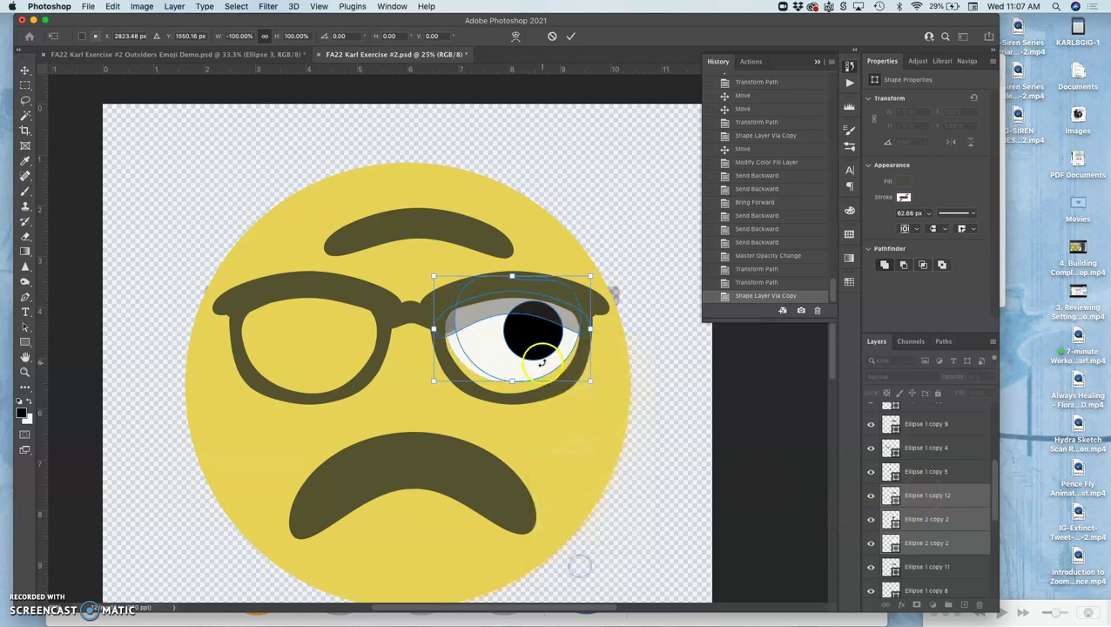
{"action": "left_click_drag", "start_coordinate": [537, 346], "coordinate": [329, 348]}
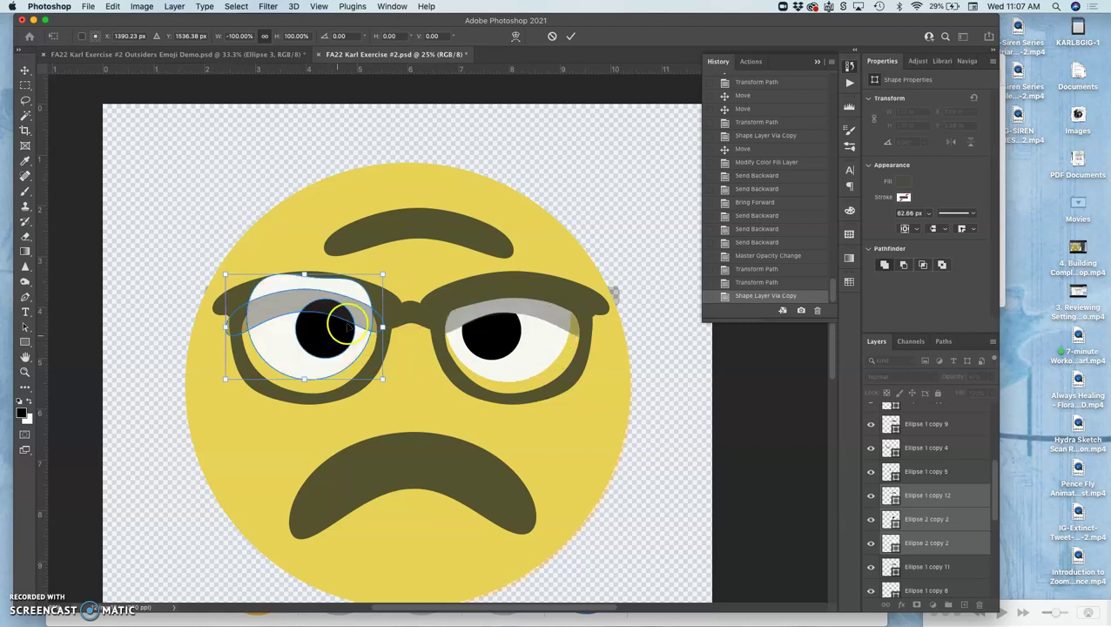
{"action": "left_click_drag", "start_coordinate": [382, 277], "coordinate": [373, 291]}
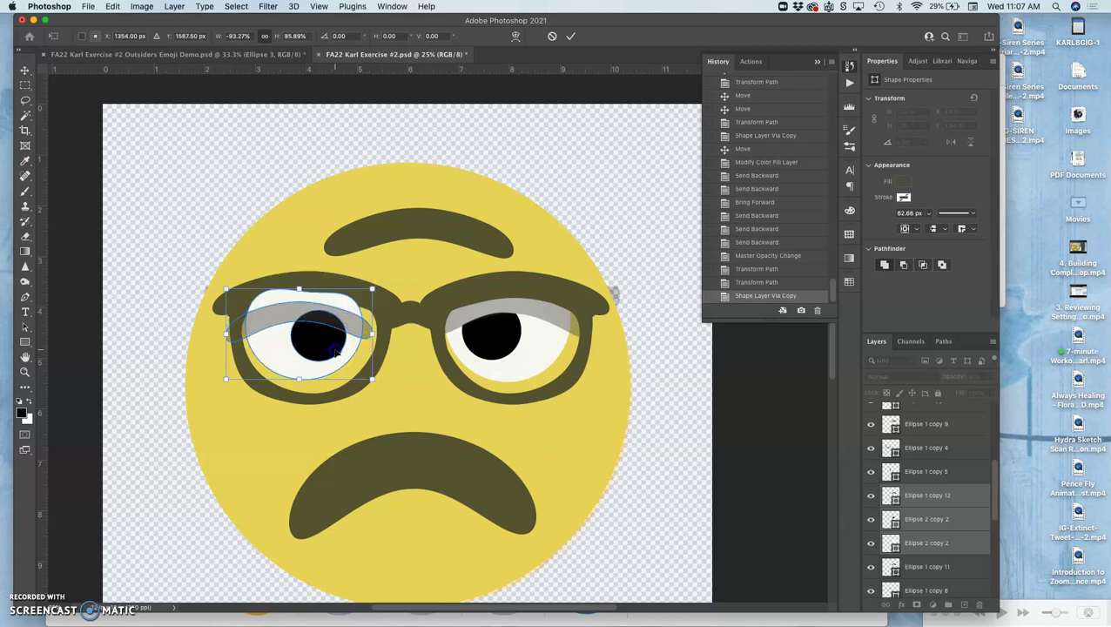
{"action": "left_click_drag", "start_coordinate": [335, 350], "coordinate": [344, 334]}
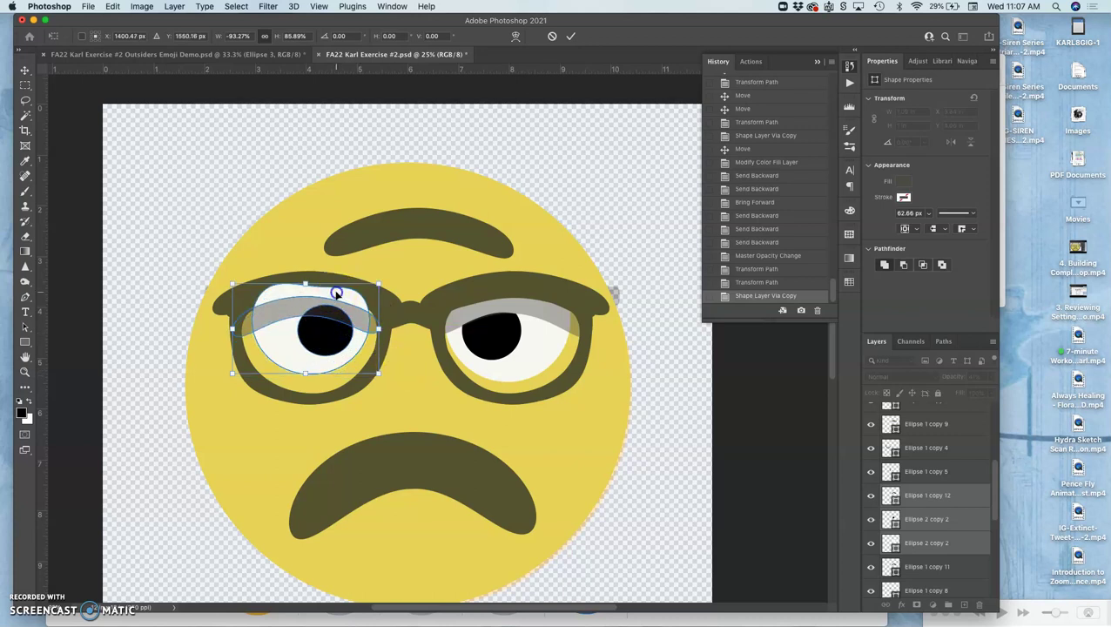
Step: Commit the eye copy, send it behind the glasses frame, and nudge it up slightly
{"action": "key", "text": "Return"}
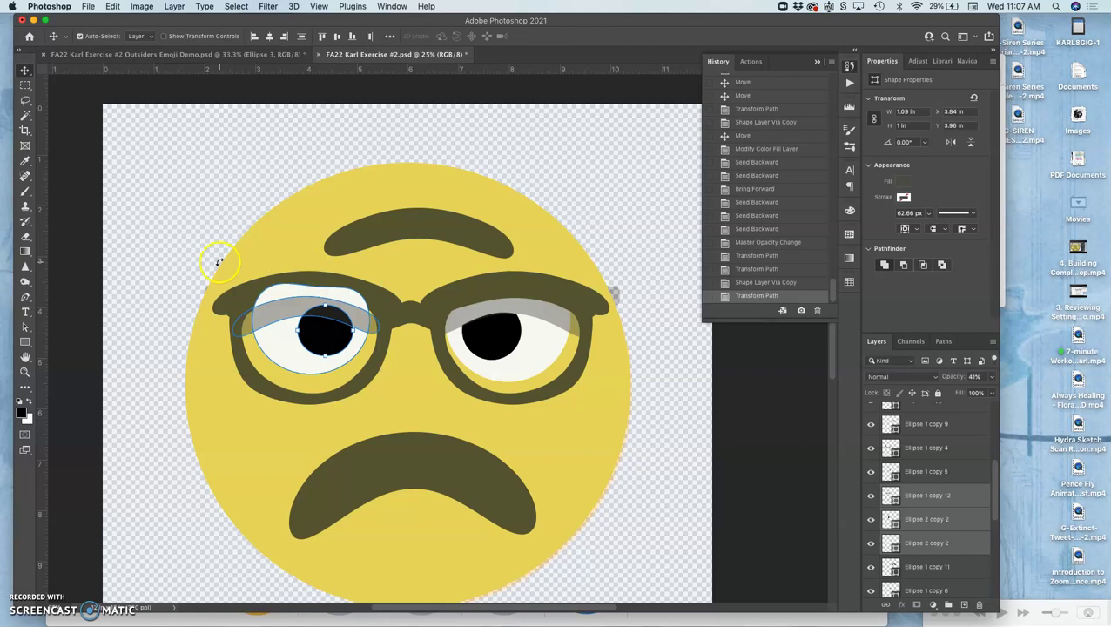
{"action": "left_click", "coordinate": [274, 294]}
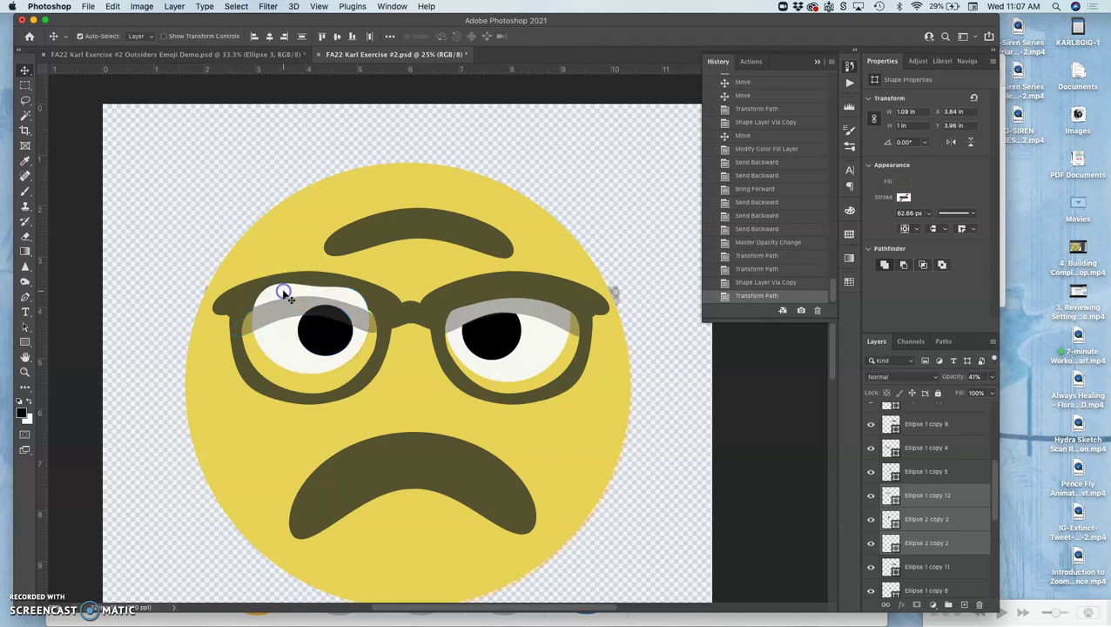
{"action": "key", "text": "super+bracketleft"}
{"action": "key", "text": "super+bracketleft"}
{"action": "key", "text": "super+bracketleft"}
{"action": "key", "text": "super+bracketleft"}
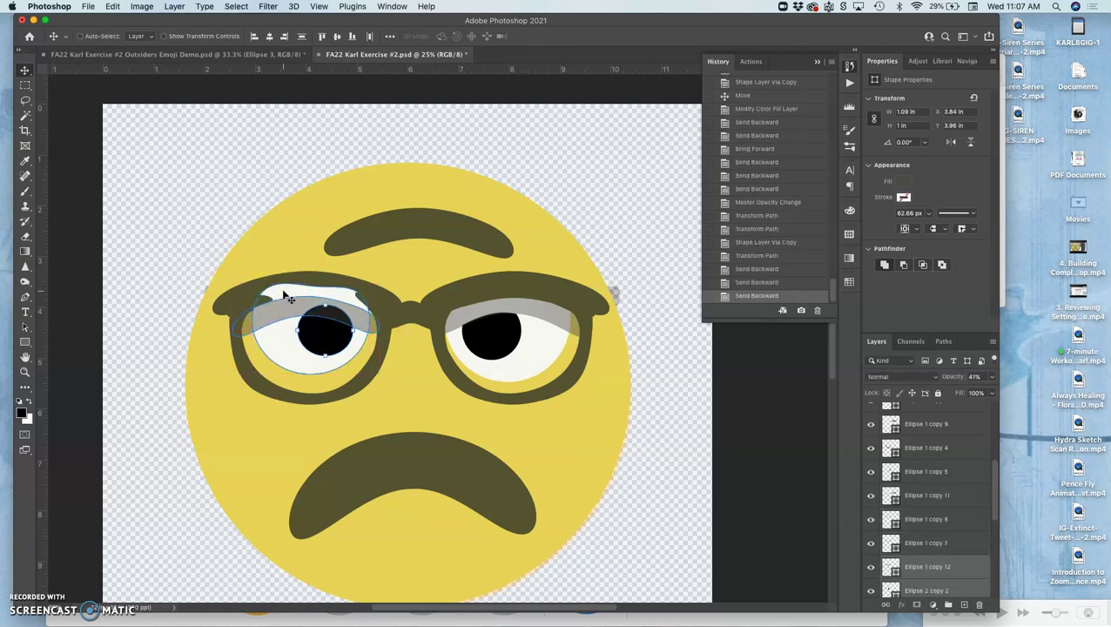
{"action": "left_click_drag", "start_coordinate": [290, 299], "coordinate": [348, 318]}
{"action": "key", "text": "Up"}
{"action": "key", "text": "Up"}
{"action": "key", "text": "Up"}
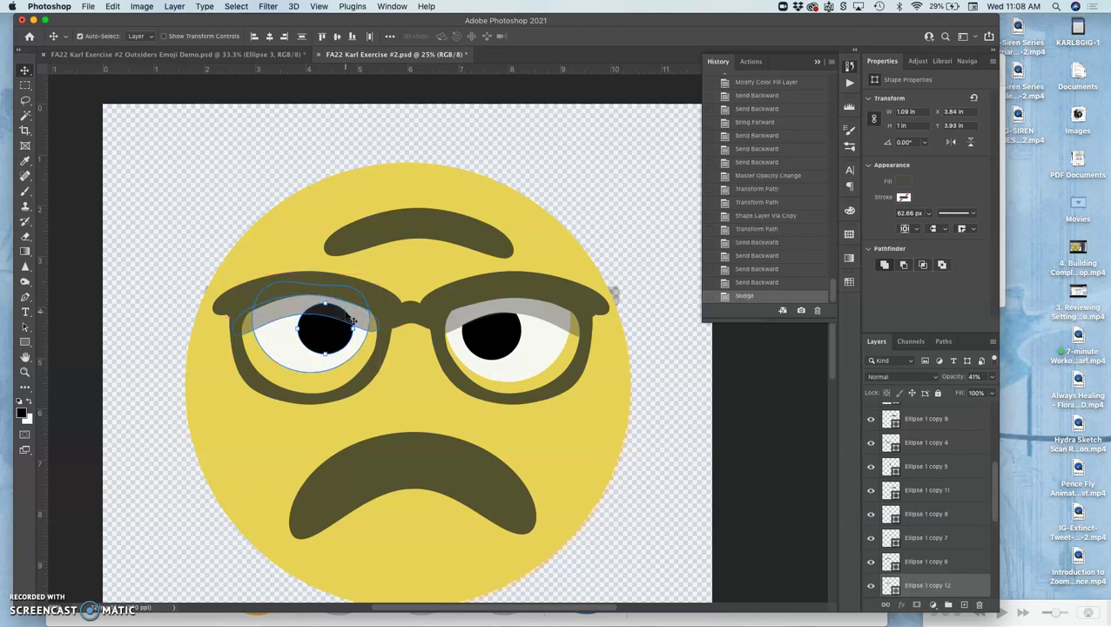
{"action": "left_click", "coordinate": [446, 260]}
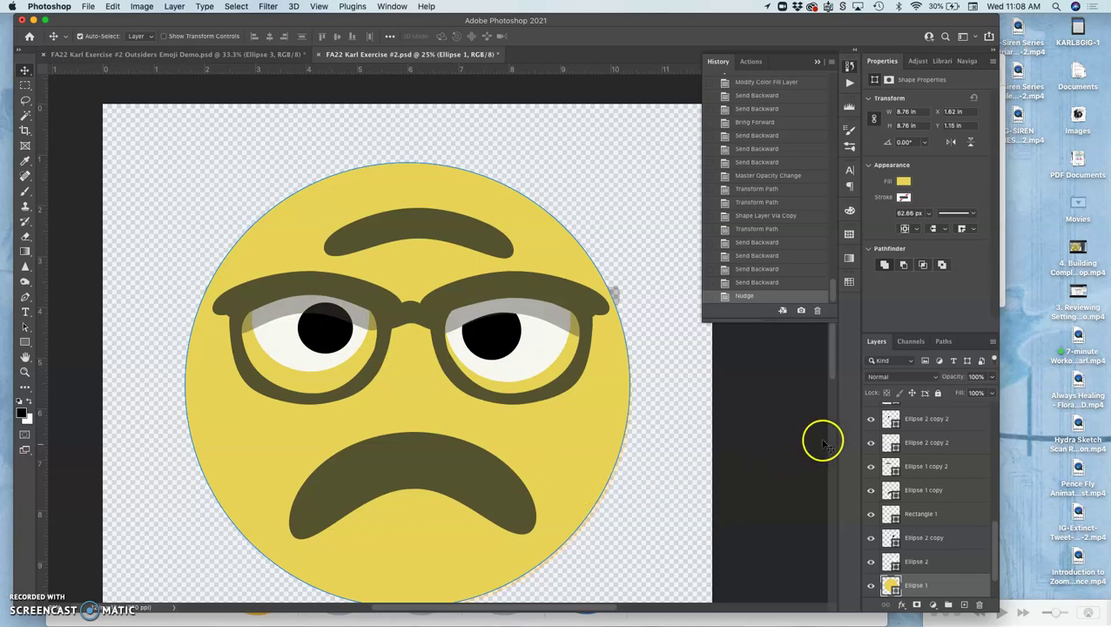
Step: Compare with the reference screenshot, then draw a 1.77 × 2.16 in ellipse over the mouth for the tongue
{"action": "scroll", "coordinate": [906, 470], "scroll_direction": "up", "scroll_amount": 10}
{"action": "left_click", "coordinate": [872, 417]}
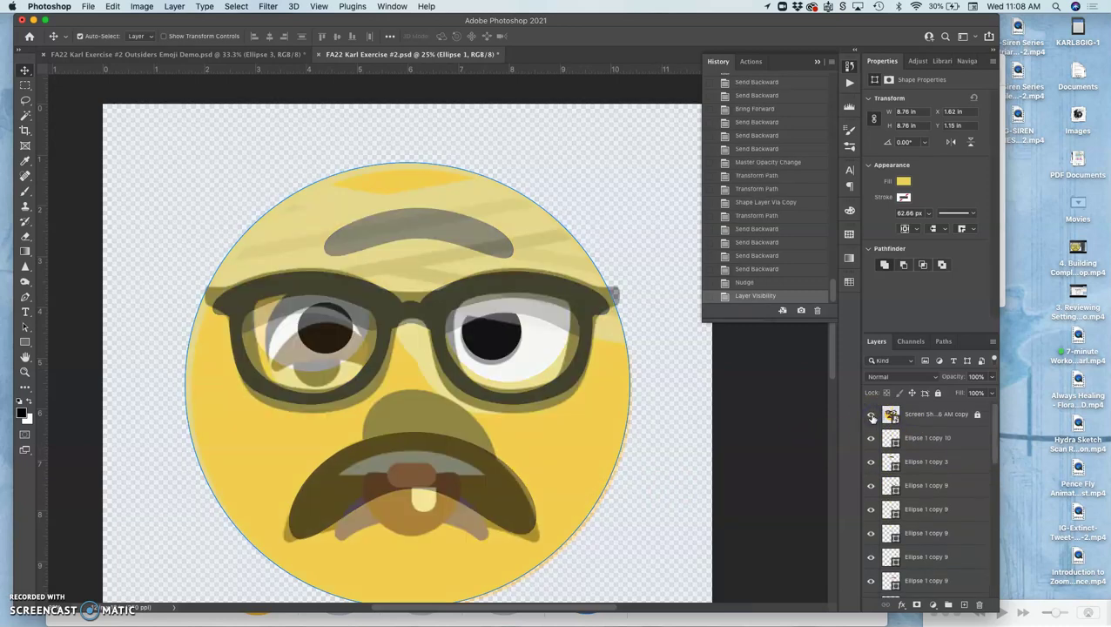
{"action": "left_click", "coordinate": [872, 416]}
{"action": "left_click", "coordinate": [871, 416]}
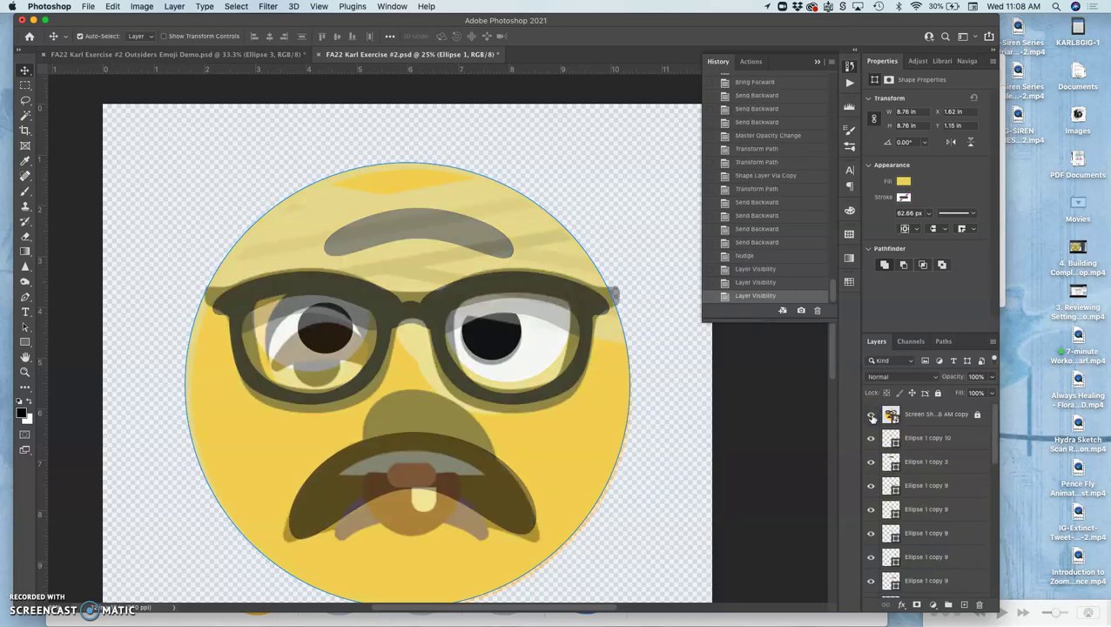
{"action": "left_click", "coordinate": [871, 417]}
{"action": "left_click", "coordinate": [871, 416]}
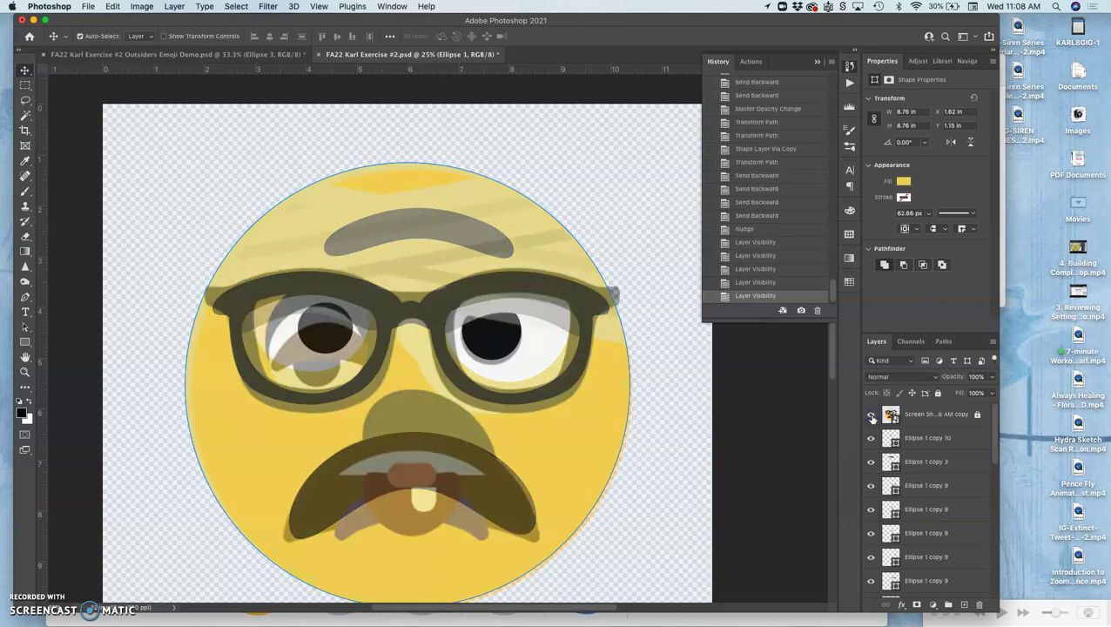
{"action": "left_click", "coordinate": [872, 416]}
{"action": "left_click", "coordinate": [871, 417]}
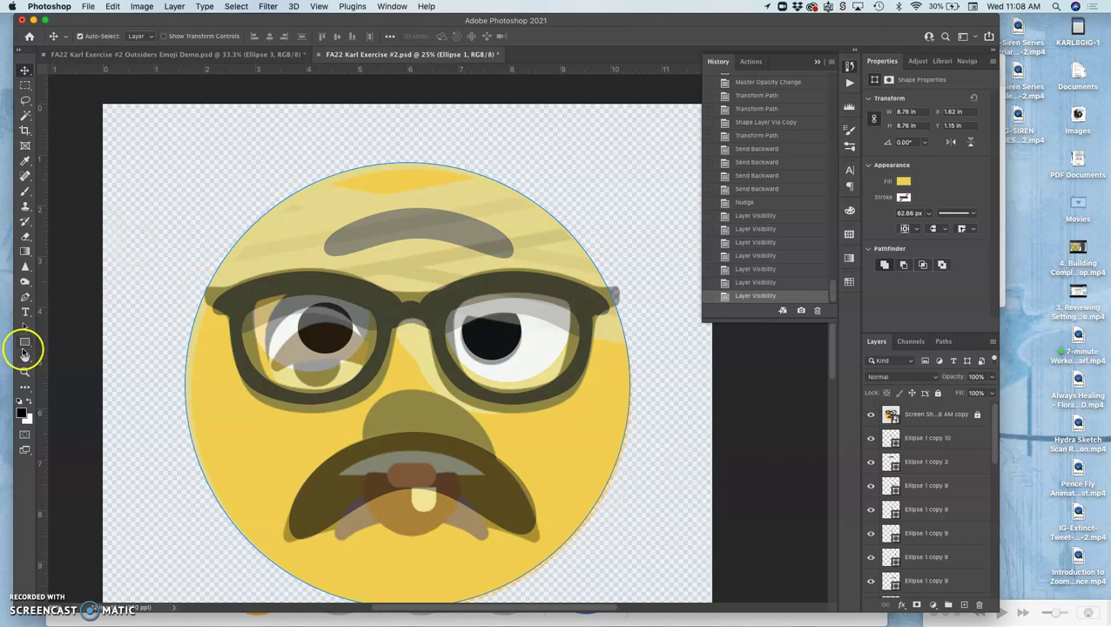
{"action": "left_click_drag", "start_coordinate": [25, 344], "coordinate": [55, 349]}
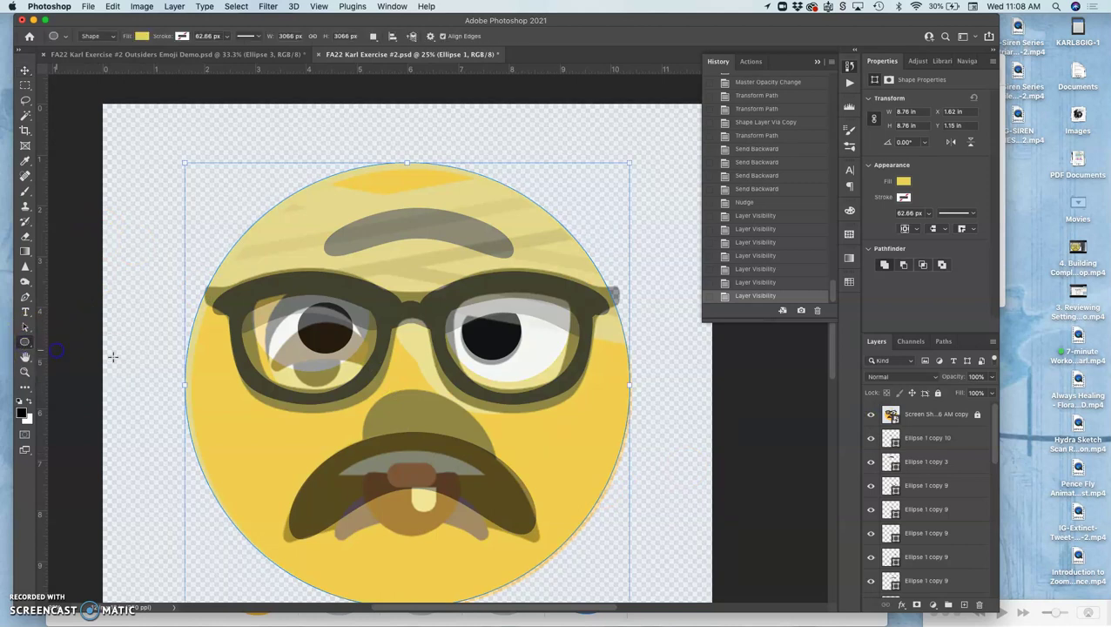
{"action": "left_click_drag", "start_coordinate": [366, 462], "coordinate": [456, 568]}
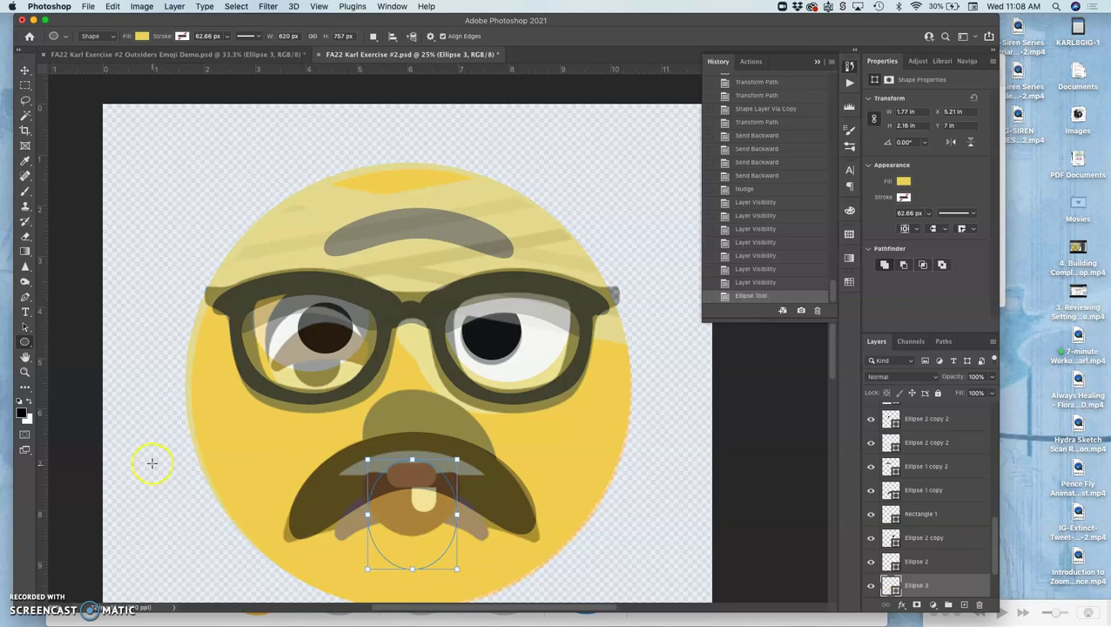
Step: Pick a dark red-brown, #963619, as the Ellipse 3 tongue oval's fill colour
{"action": "left_click", "coordinate": [892, 581]}
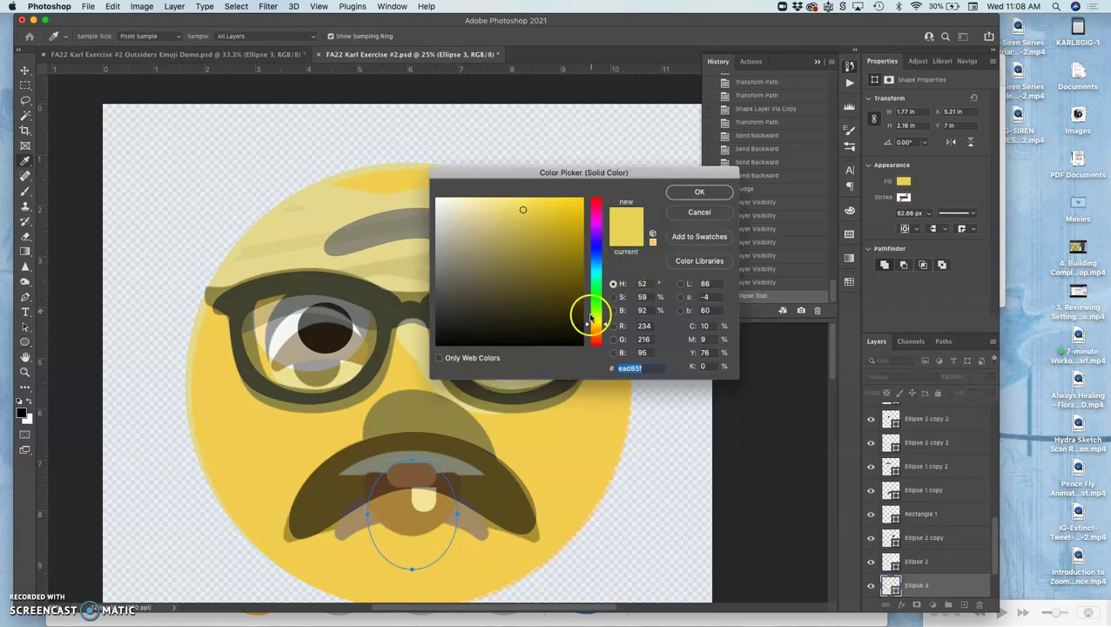
{"action": "left_click", "coordinate": [595, 341]}
{"action": "left_click", "coordinate": [548, 240]}
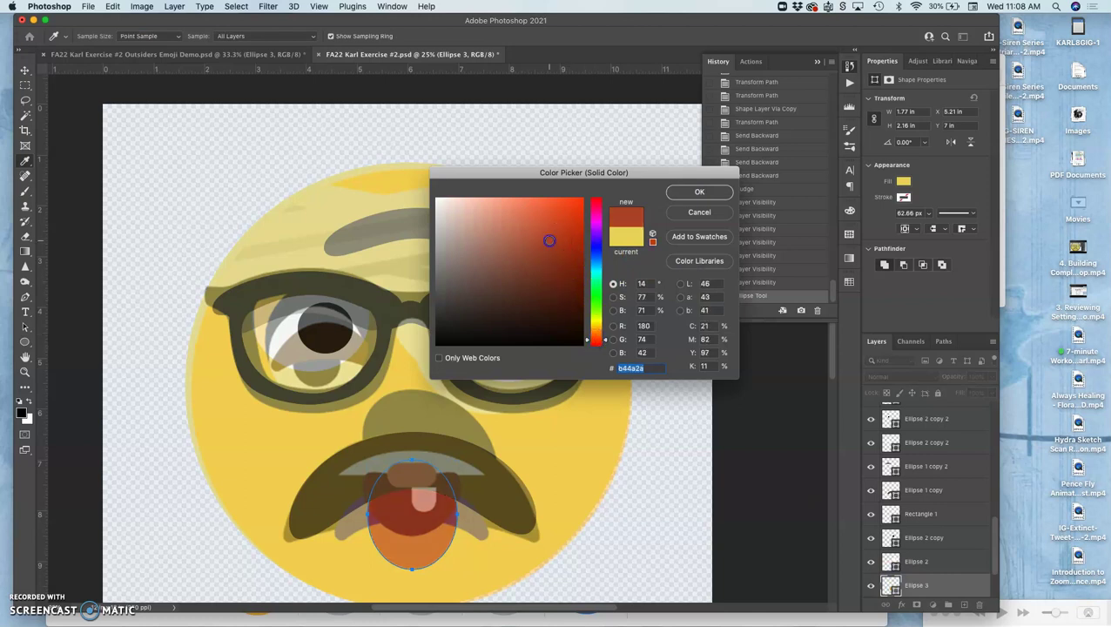
{"action": "left_click_drag", "start_coordinate": [550, 239], "coordinate": [559, 259]}
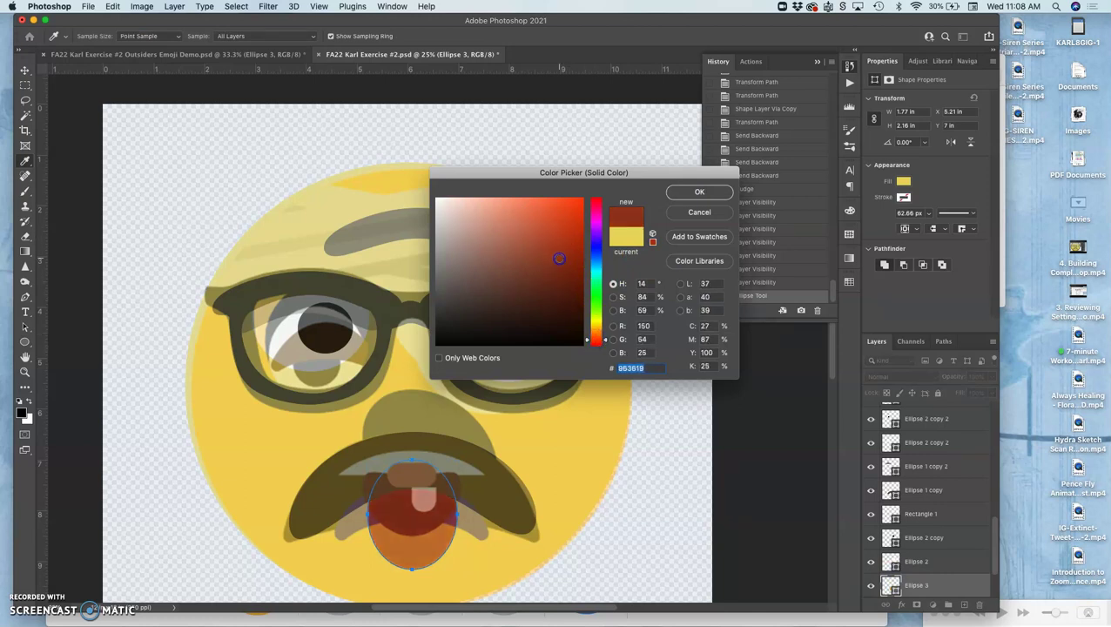
Step: Apply the red-brown fill, zoom in on the mouth and move the oval up under the mustache
{"action": "left_click", "coordinate": [700, 191]}
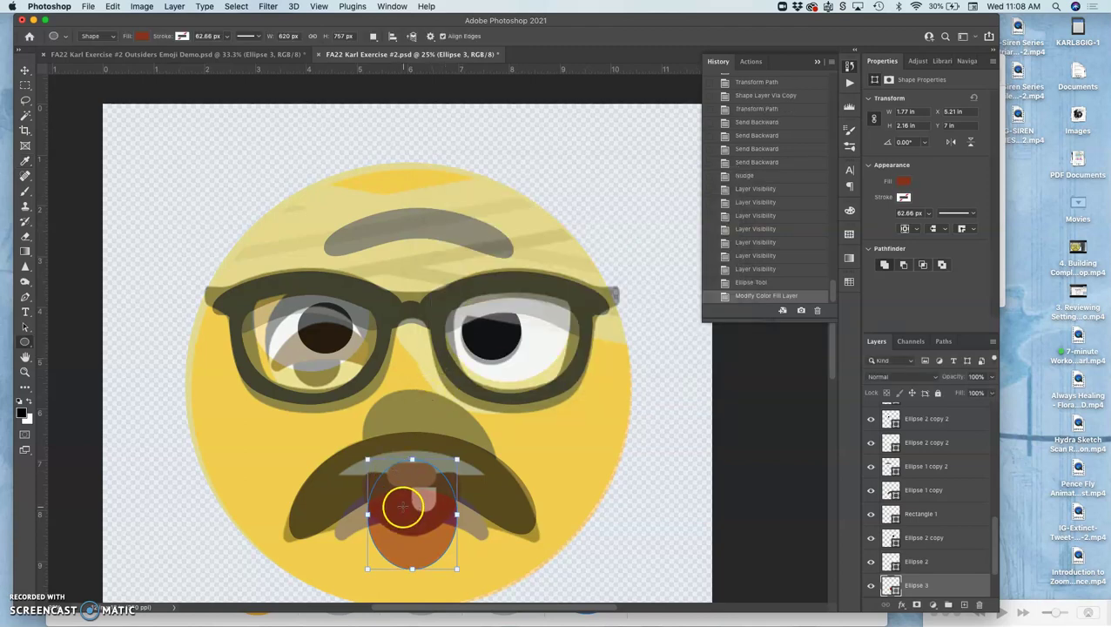
{"action": "key", "text": "super+equal"}
{"action": "scroll", "coordinate": [403, 510], "scroll_direction": "down", "scroll_amount": 5}
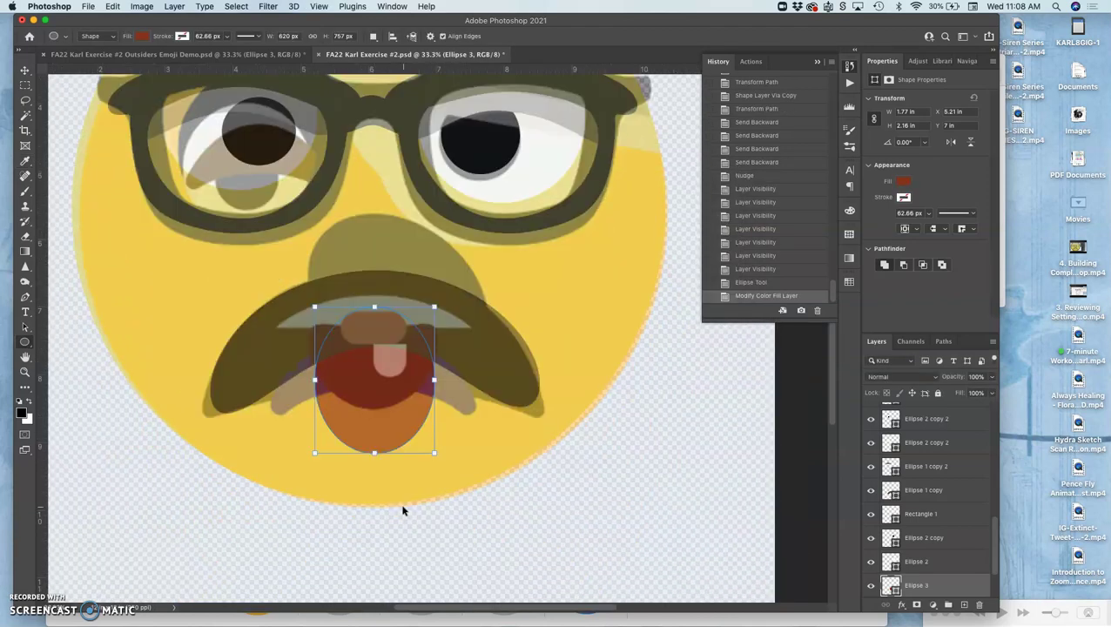
{"action": "key", "text": "super+equal"}
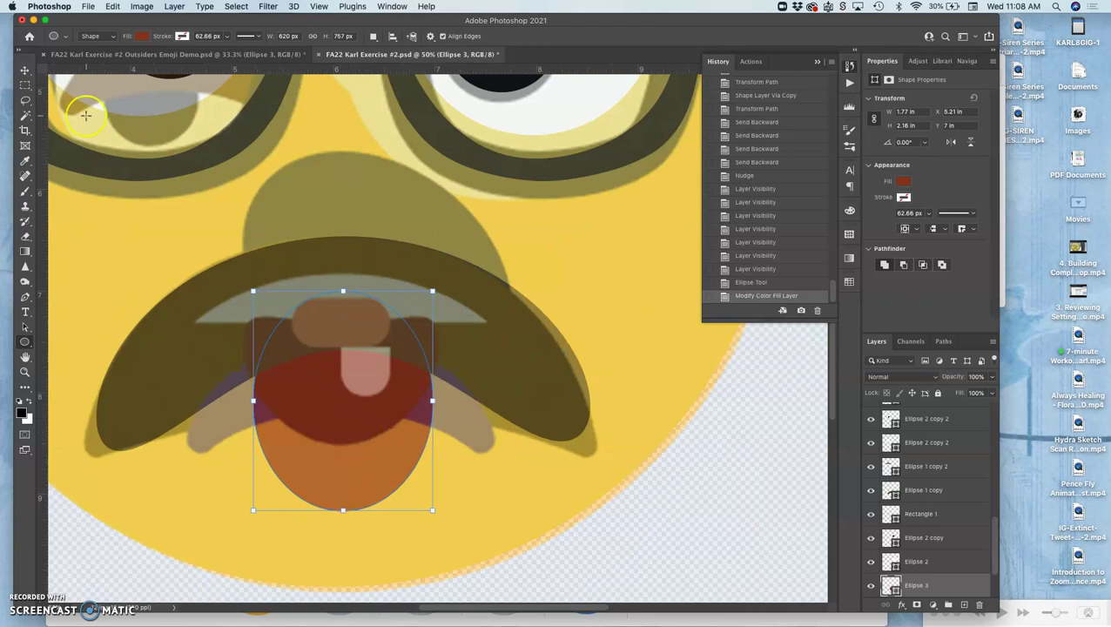
{"action": "left_click", "coordinate": [25, 70]}
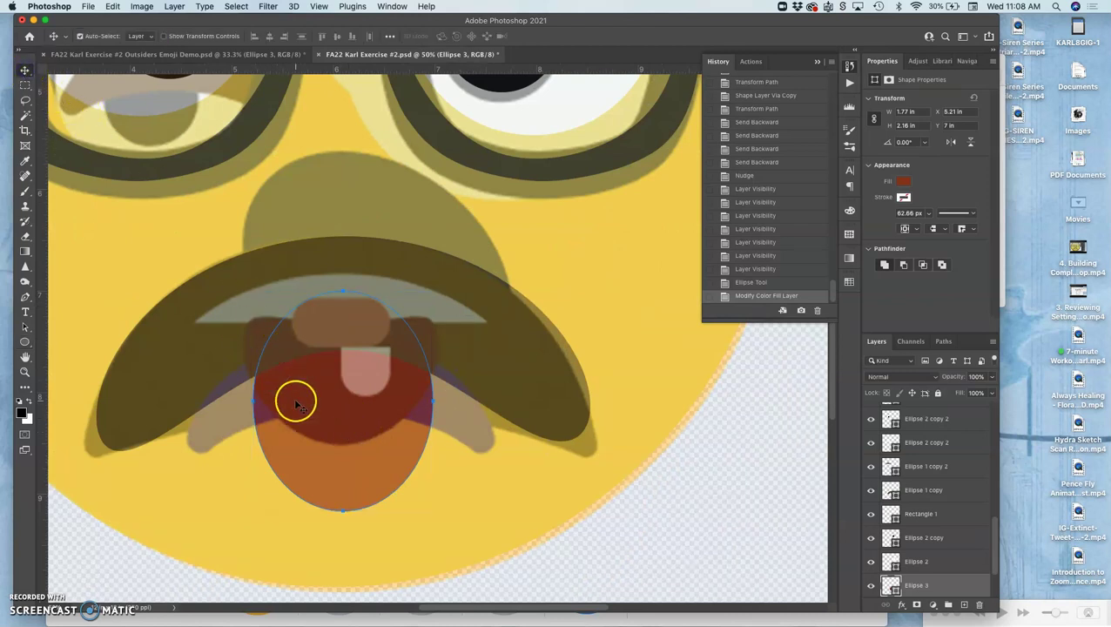
{"action": "key", "text": "super+t"}
{"action": "left_click_drag", "start_coordinate": [339, 432], "coordinate": [339, 390]}
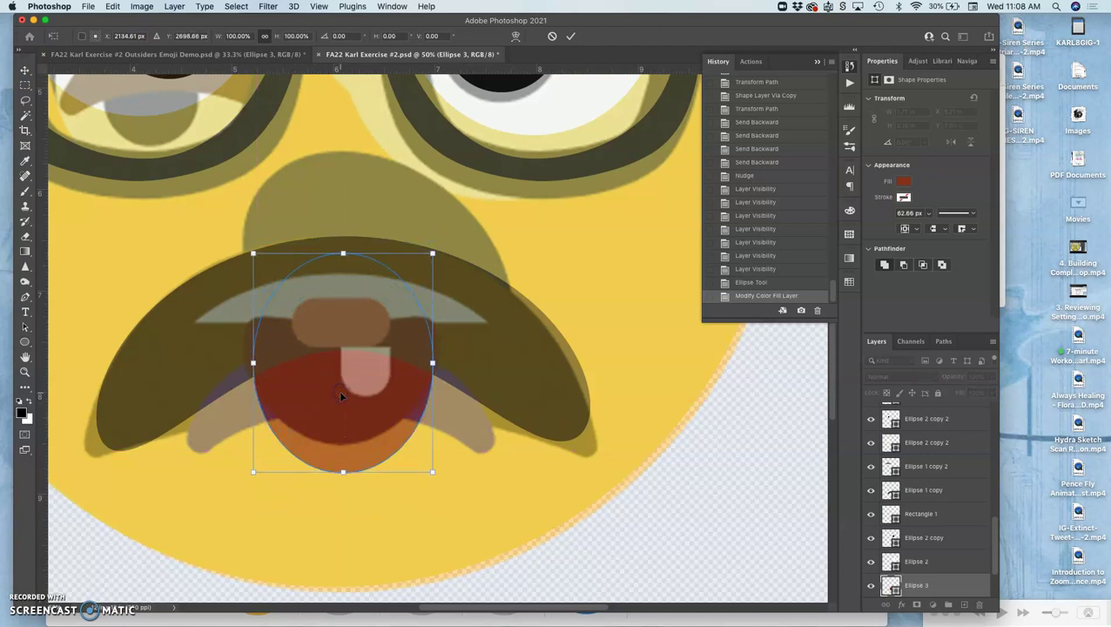
Step: Warp the oval into a tongue, bending the top edge inward and flaring both top corners outward
{"action": "right_click", "coordinate": [344, 276]}
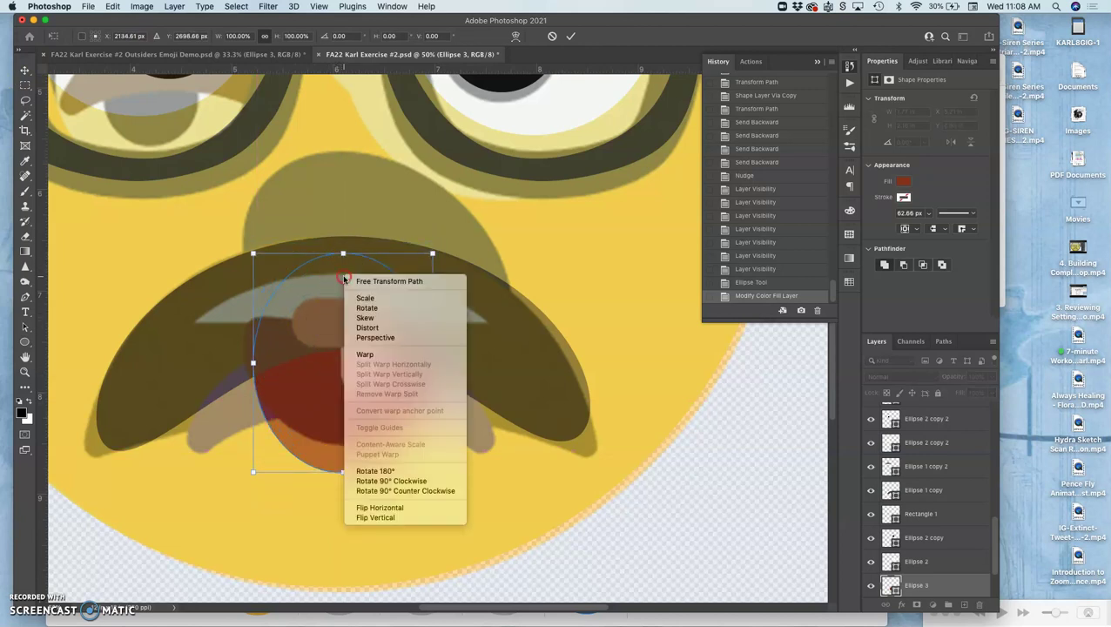
{"action": "left_click", "coordinate": [363, 355]}
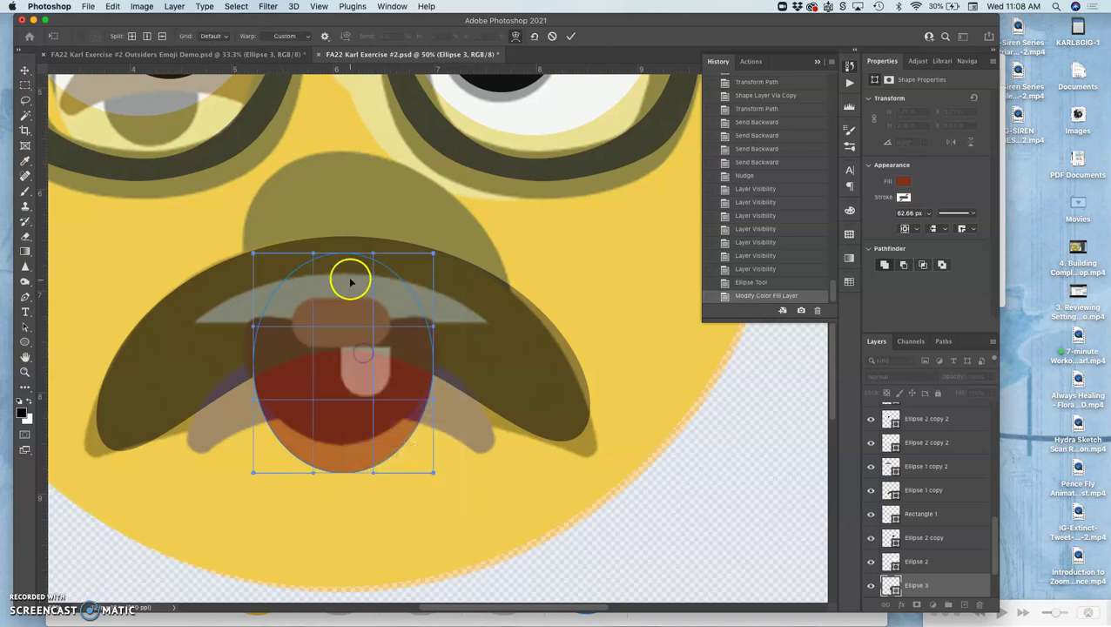
{"action": "left_click_drag", "start_coordinate": [345, 255], "coordinate": [345, 327]}
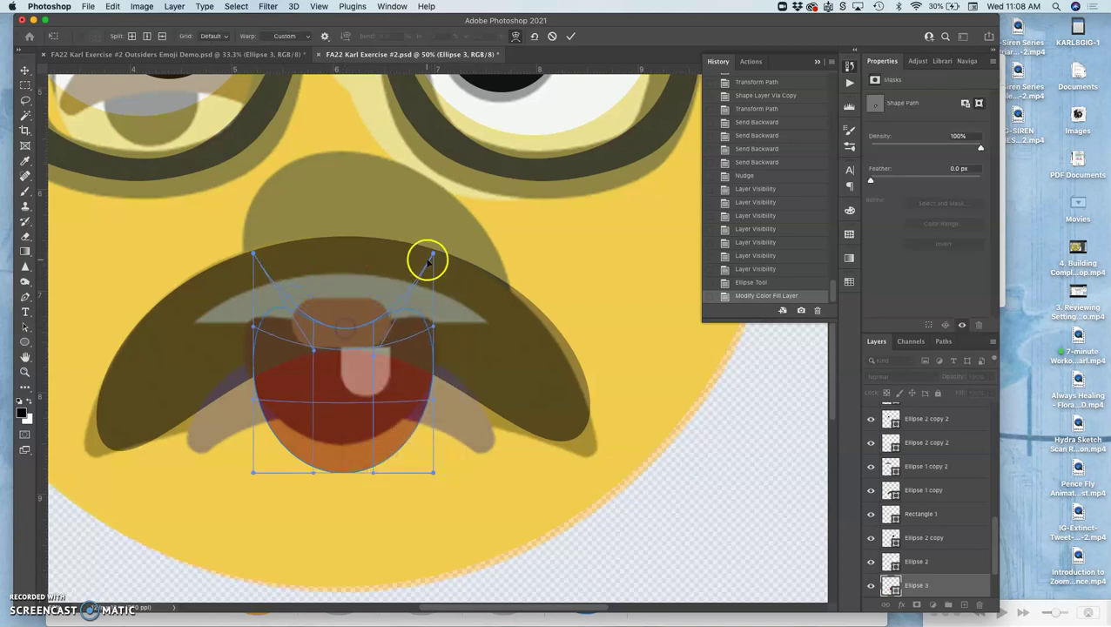
{"action": "left_click_drag", "start_coordinate": [433, 254], "coordinate": [467, 273]}
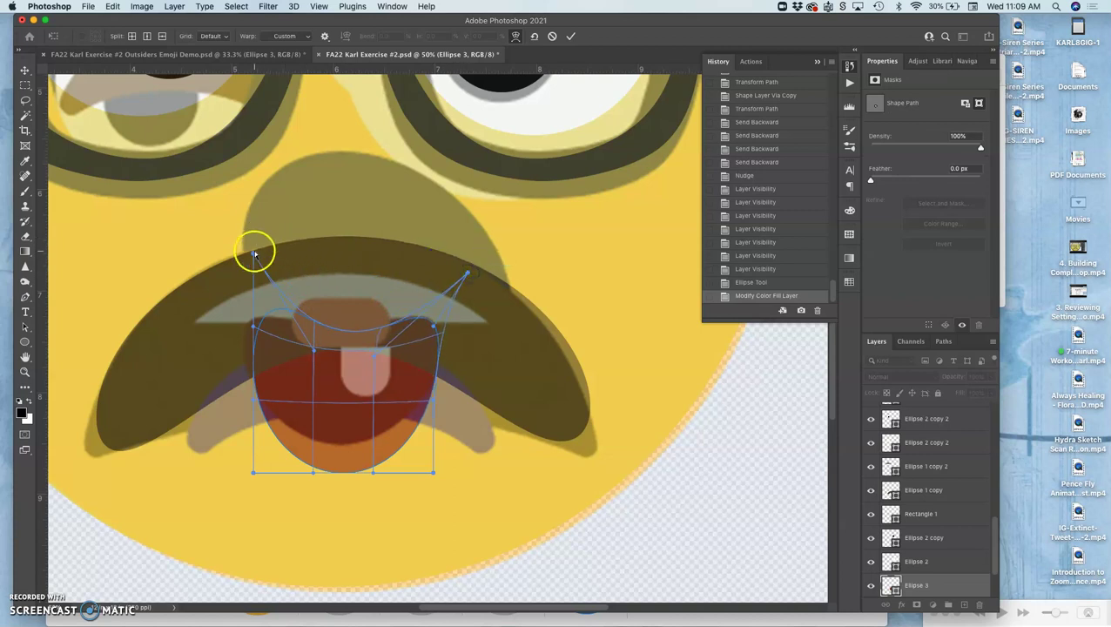
{"action": "left_click_drag", "start_coordinate": [253, 255], "coordinate": [220, 274]}
Step: Commit the warped tongue and hide the reference screenshot overlay
{"action": "key", "text": "Return"}
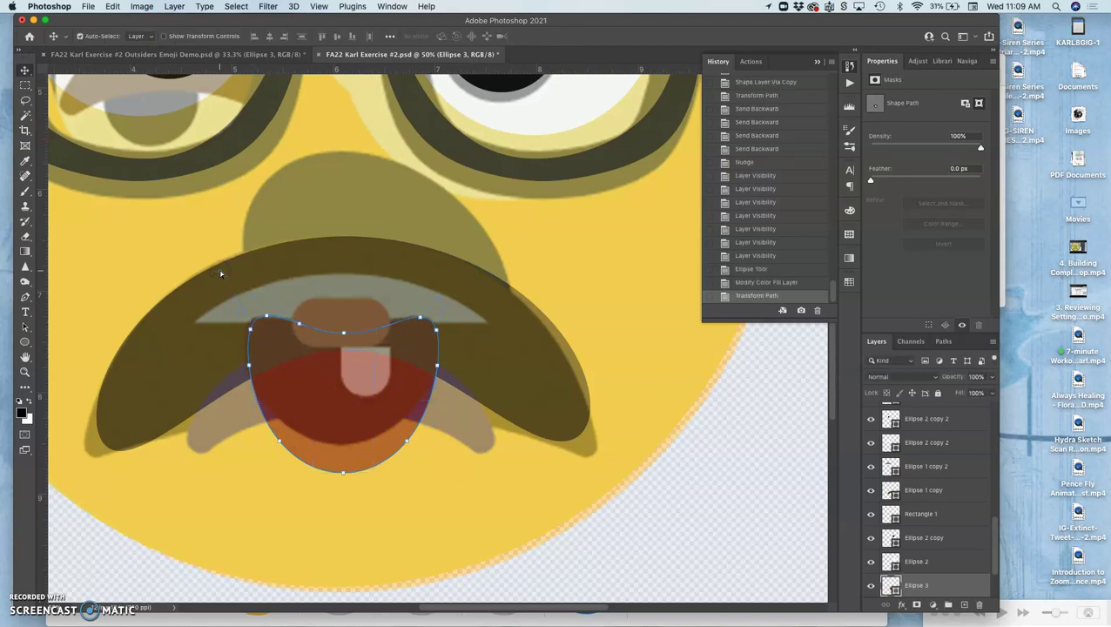
{"action": "scroll", "coordinate": [881, 461], "scroll_direction": "up", "scroll_amount": 10}
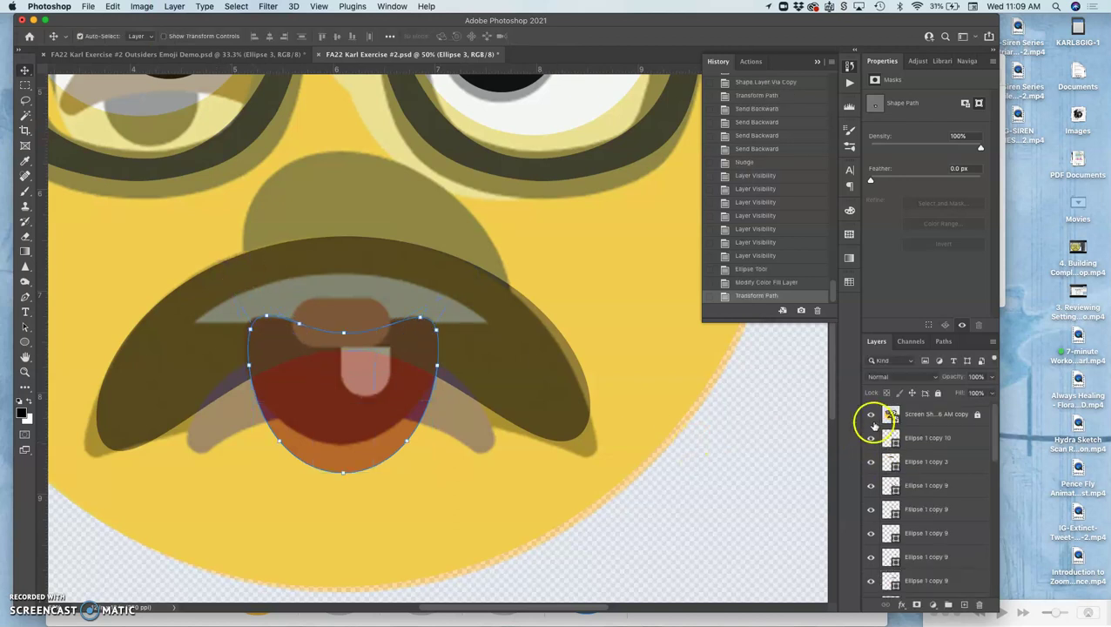
{"action": "left_click", "coordinate": [871, 415]}
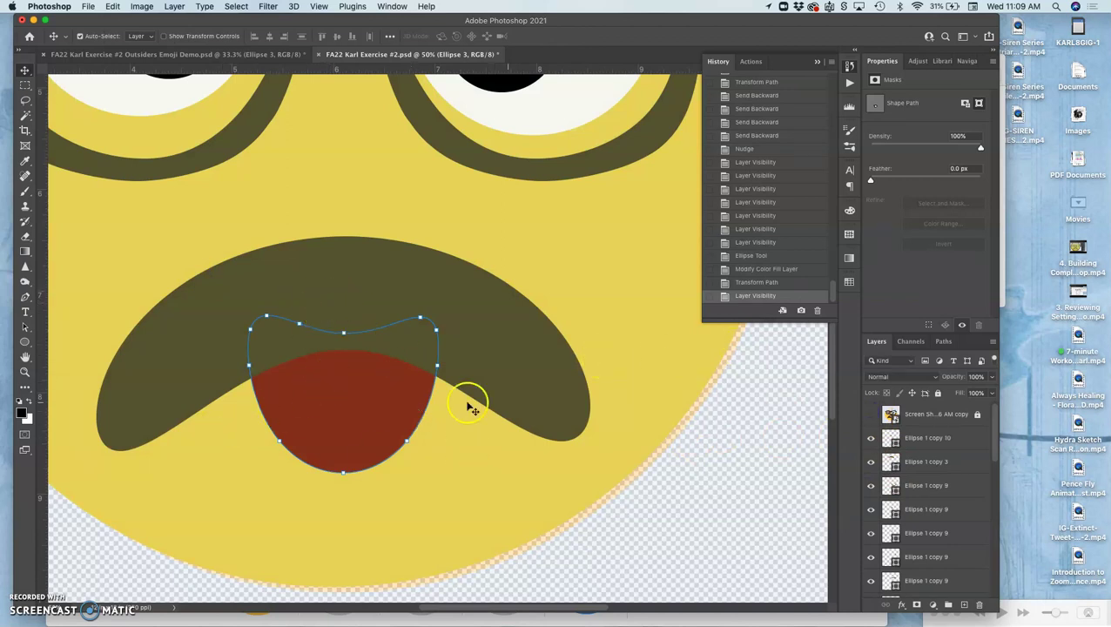
Step: Bring the Ellipse 3 tongue layer to the top of the stack, above the mustache
{"action": "scroll", "coordinate": [911, 520], "scroll_direction": "down", "scroll_amount": 10}
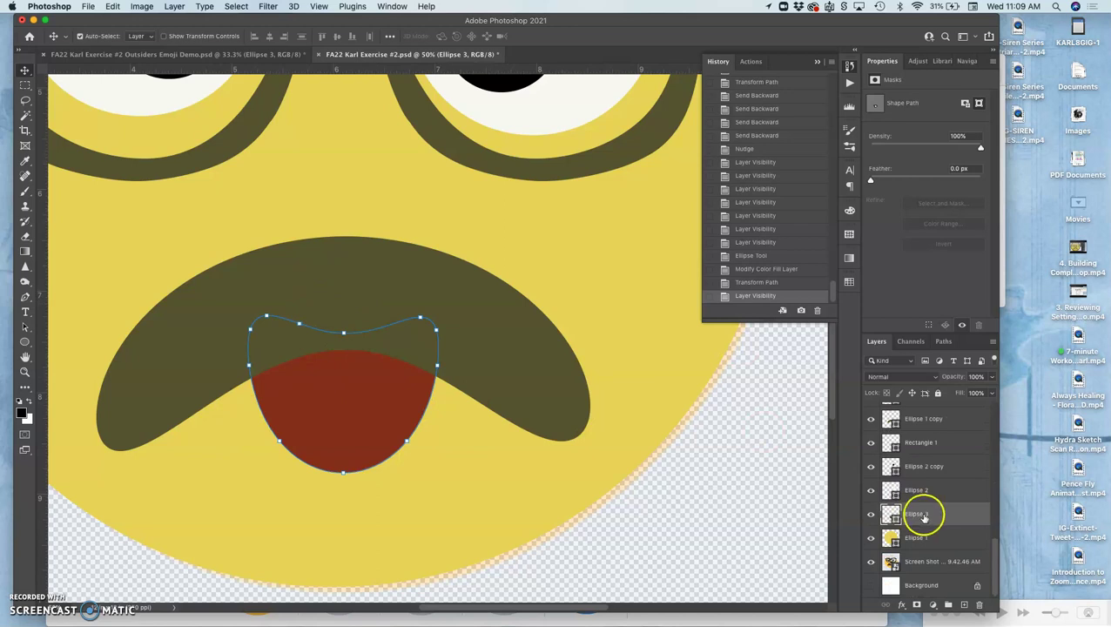
{"action": "left_click", "coordinate": [924, 514]}
{"action": "double_click", "coordinate": [922, 513]}
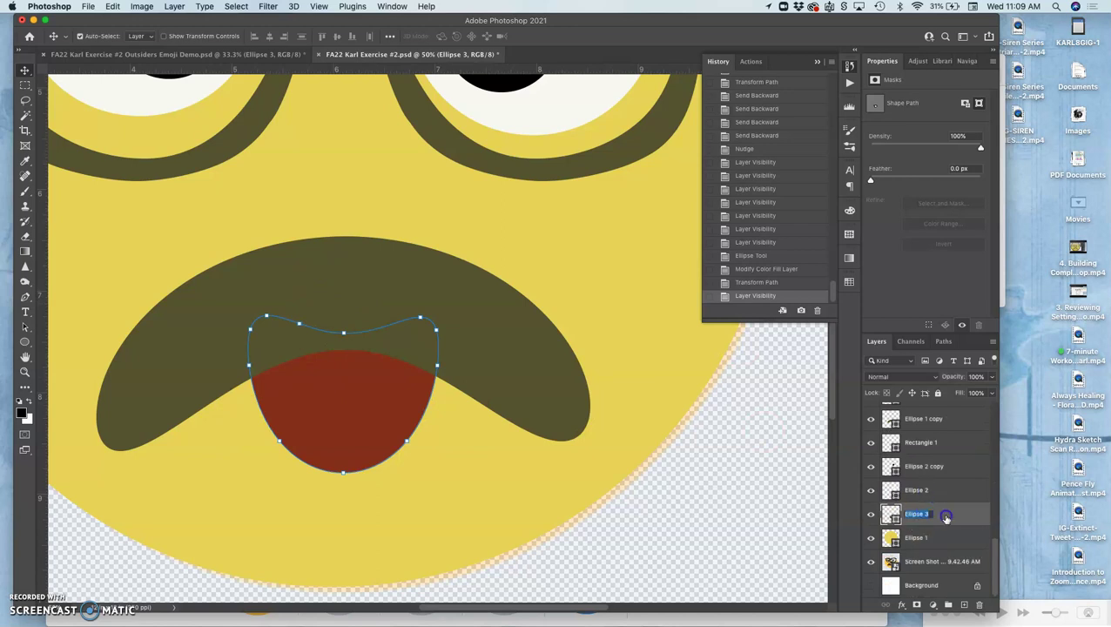
{"action": "left_click", "coordinate": [946, 516]}
{"action": "key", "text": "super+bracketright"}
{"action": "key", "text": "super+bracketright"}
{"action": "key", "text": "super+bracketright"}
{"action": "key", "text": "super+bracketright"}
{"action": "key", "text": "super+bracketright"}
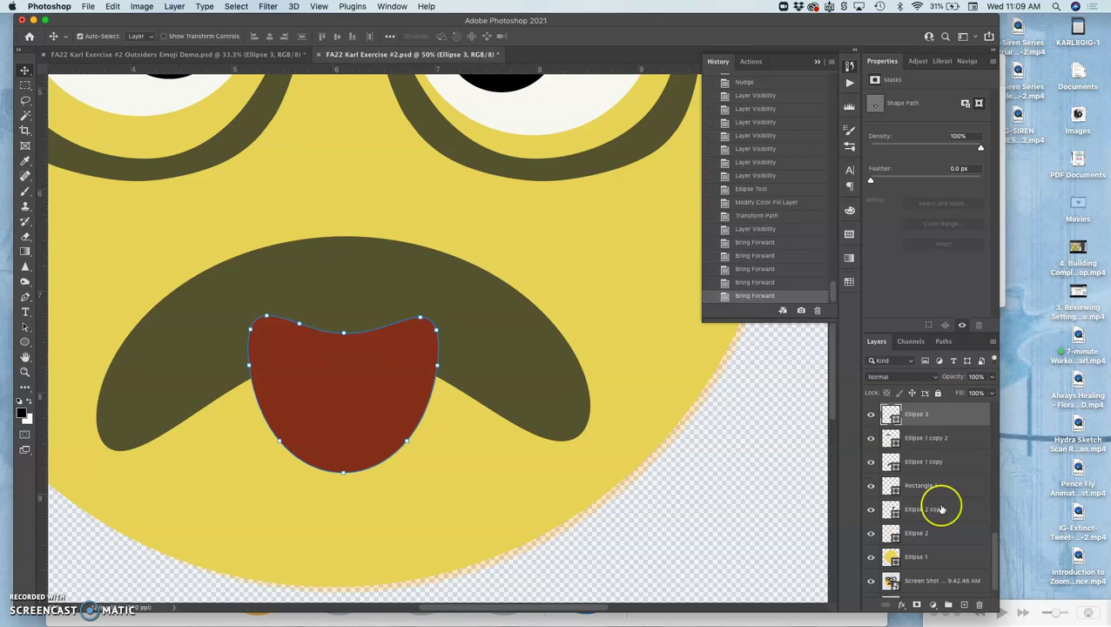
Step: Zoom out to the whole face and briefly compare it against the reference screenshot
{"action": "key", "text": "super+minus"}
{"action": "key", "text": "super+minus"}
{"action": "scroll", "coordinate": [933, 502], "scroll_direction": "up", "scroll_amount": 1}
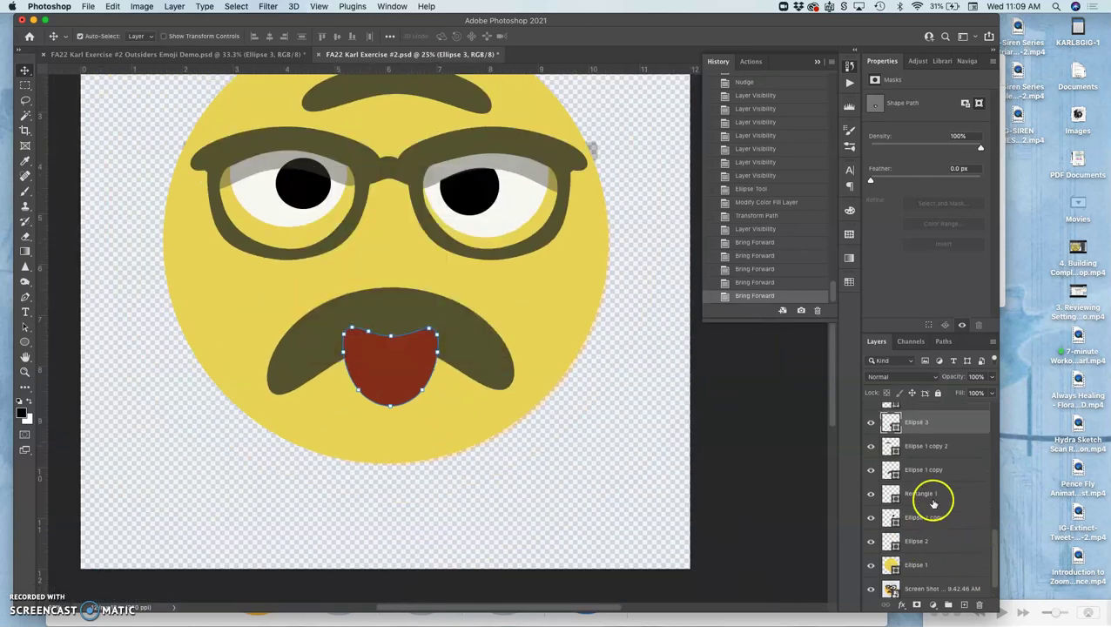
{"action": "scroll", "coordinate": [932, 502], "scroll_direction": "up", "scroll_amount": 10}
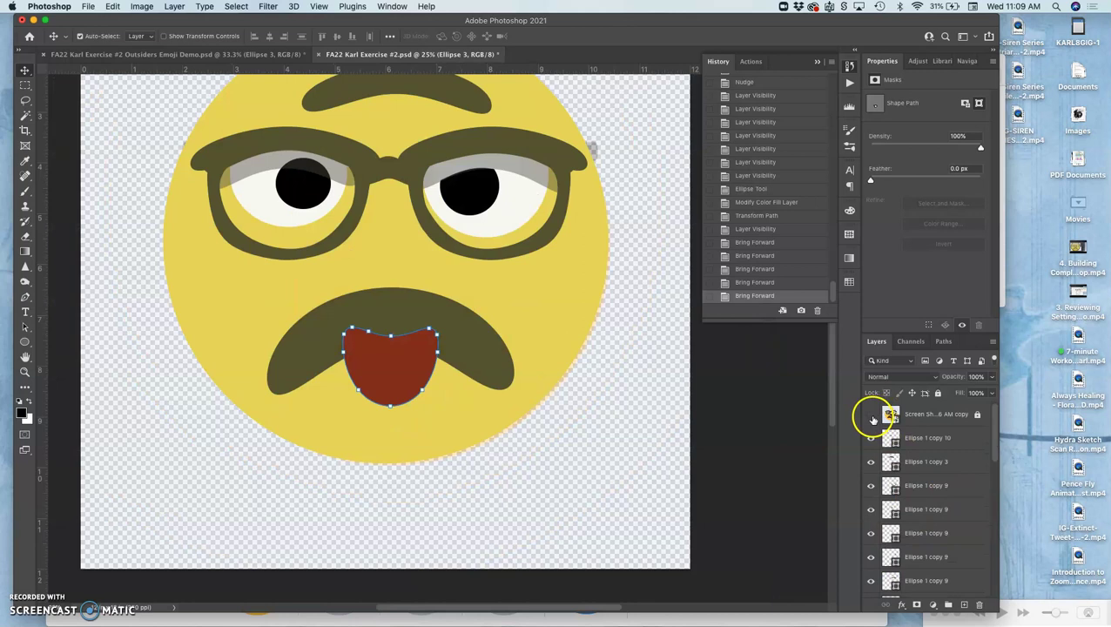
{"action": "left_click", "coordinate": [872, 414]}
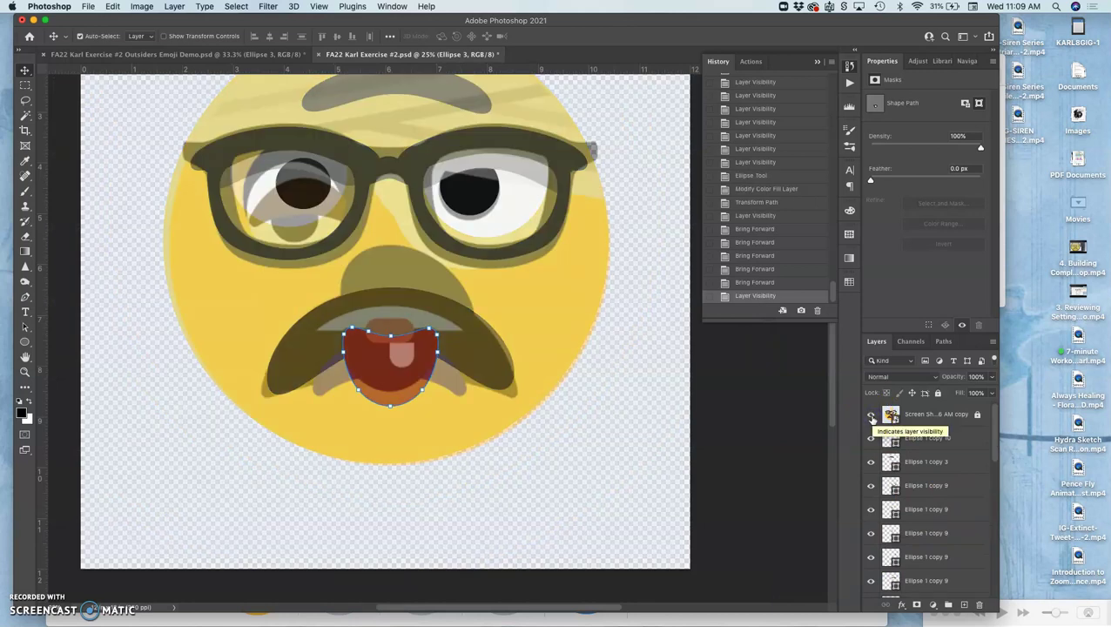
{"action": "left_click", "coordinate": [871, 416]}
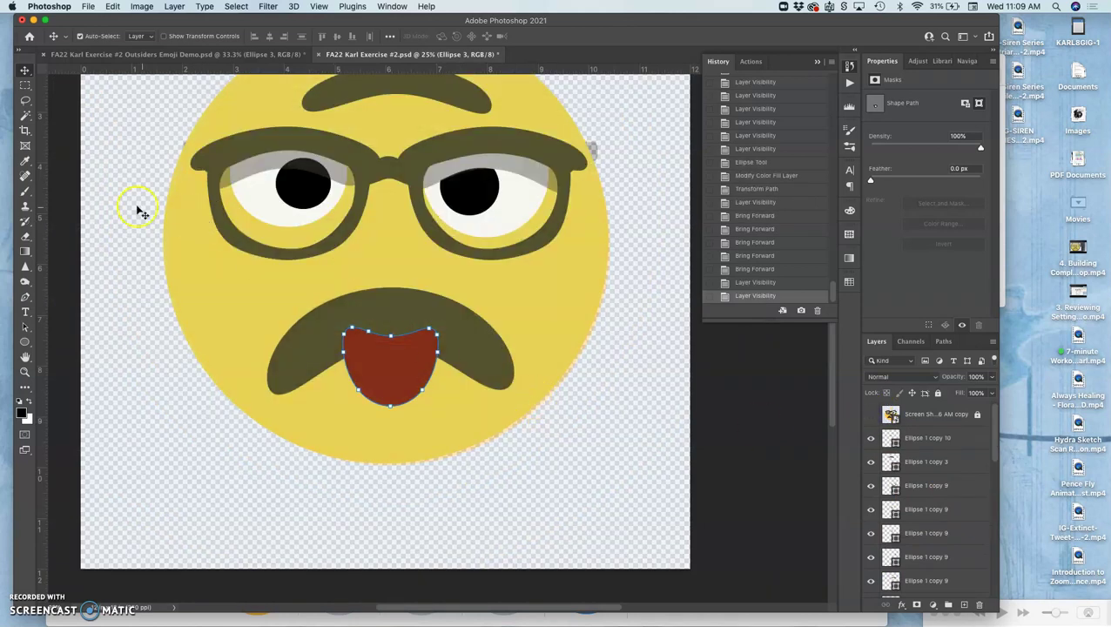
Step: Draw a flat ellipse across the mustache starting from the bottom layer
{"action": "left_click", "coordinate": [129, 297]}
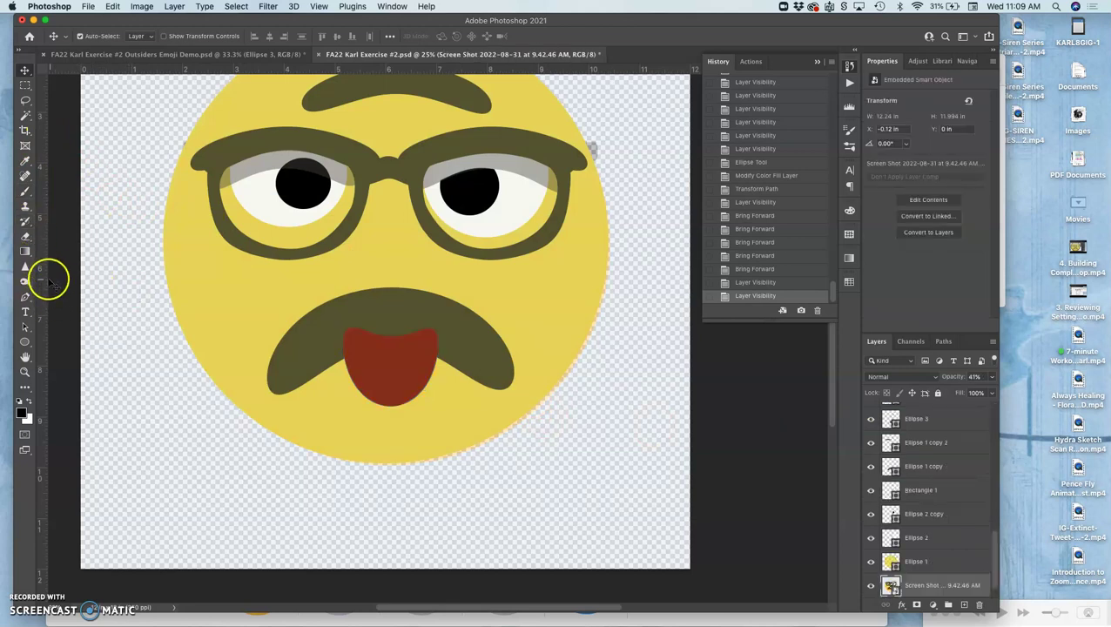
{"action": "left_click", "coordinate": [25, 343]}
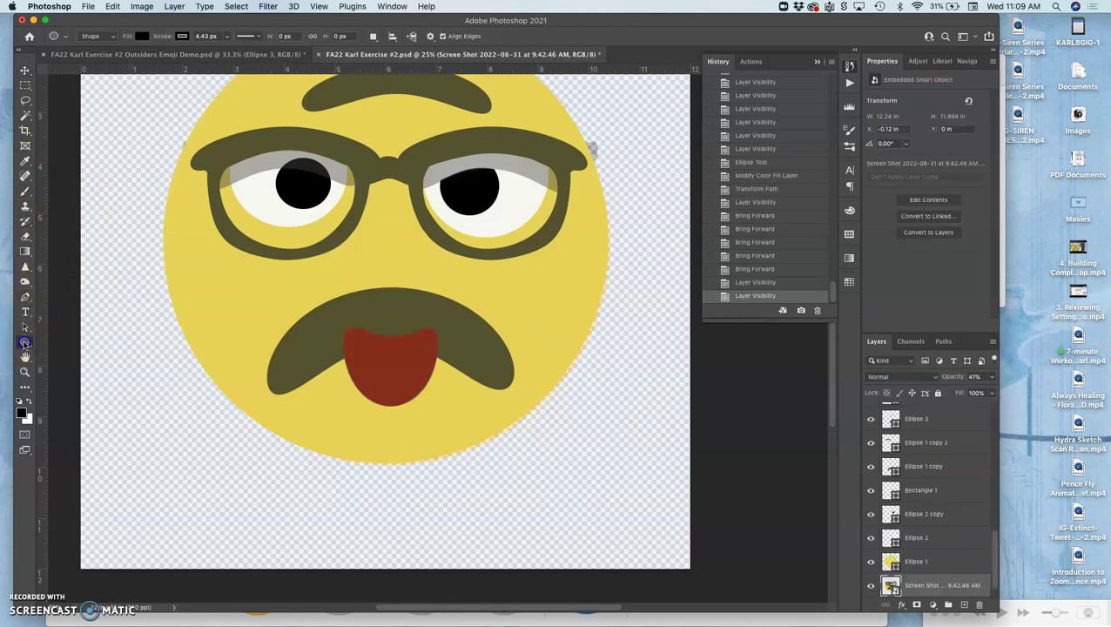
{"action": "left_click", "coordinate": [25, 342]}
{"action": "left_click", "coordinate": [55, 346]}
{"action": "left_click_drag", "start_coordinate": [320, 328], "coordinate": [479, 352]}
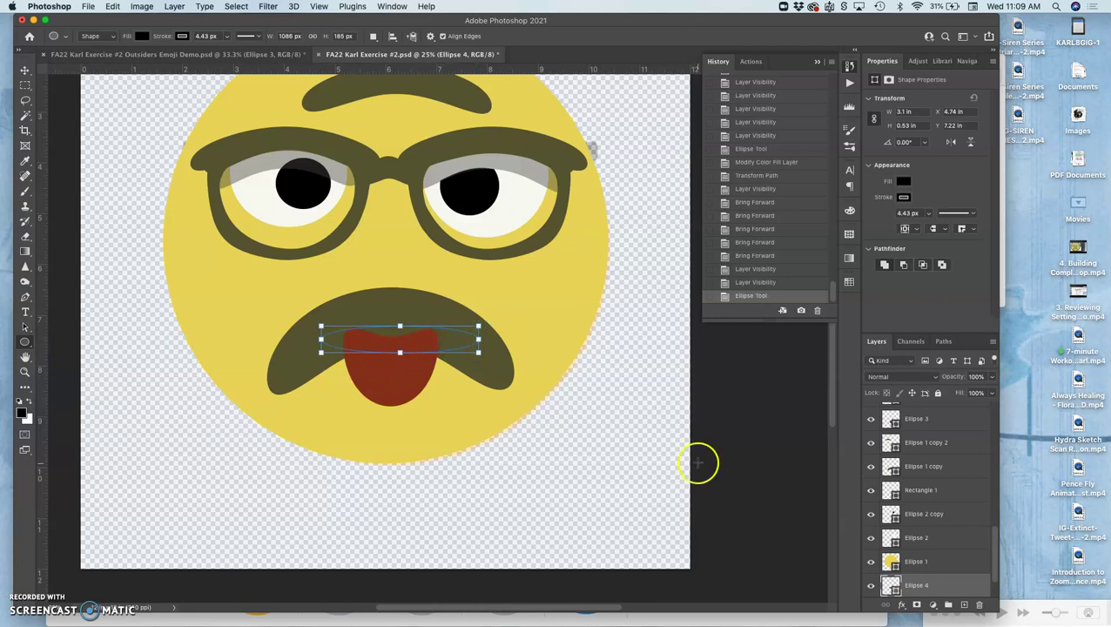
Step: Fill the new Ellipse 4 oval with white #ffffff and raise it just beneath the tongue
{"action": "double_click", "coordinate": [890, 585]}
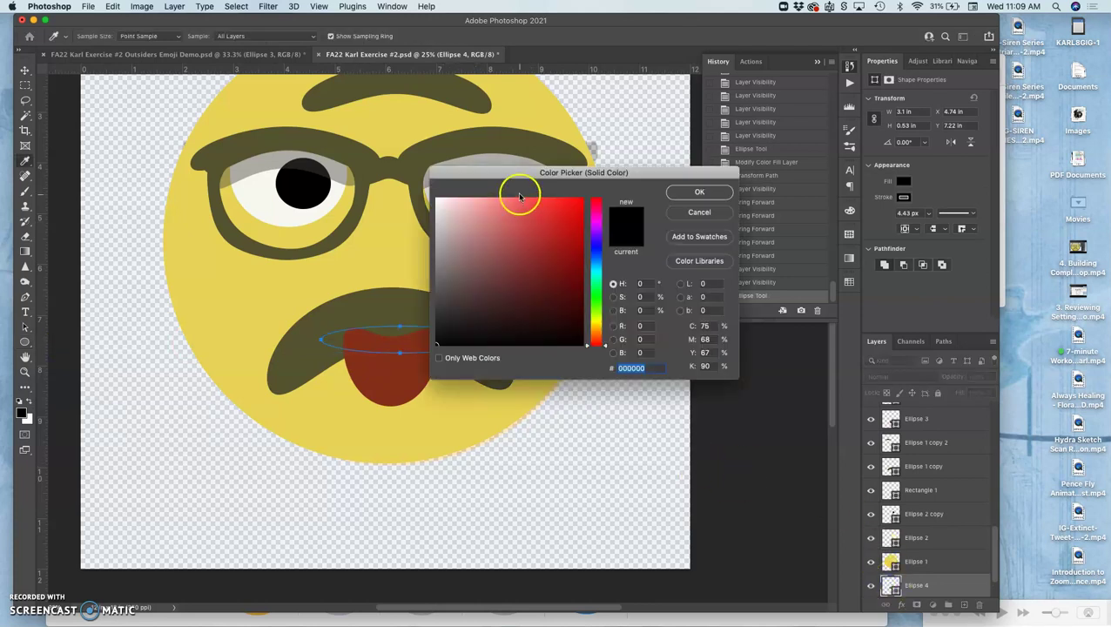
{"action": "left_click", "coordinate": [437, 199]}
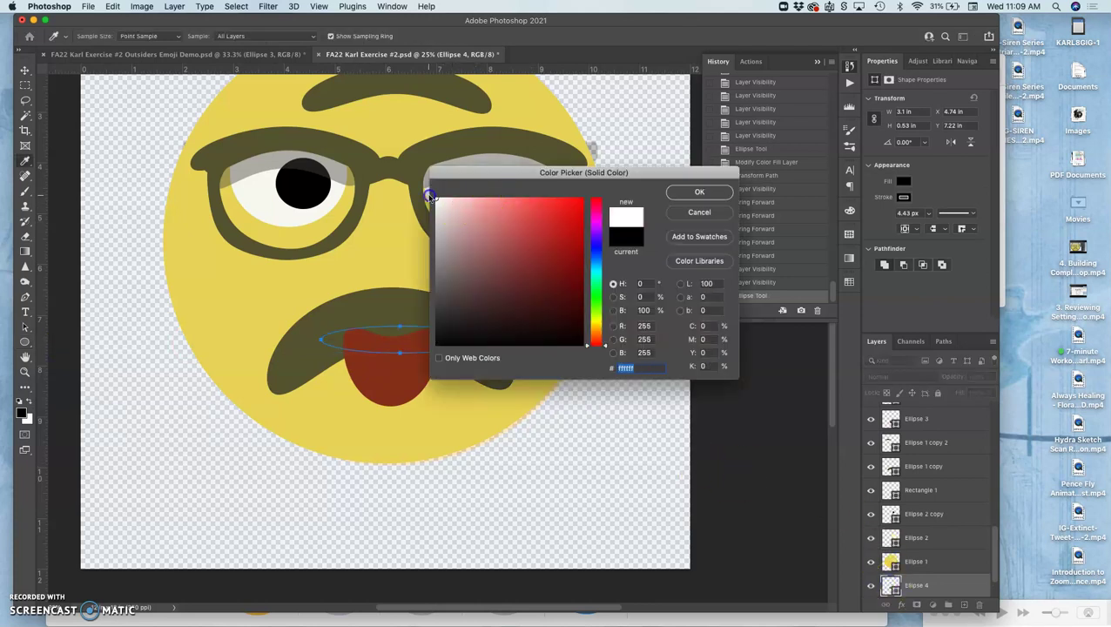
{"action": "left_click", "coordinate": [676, 195]}
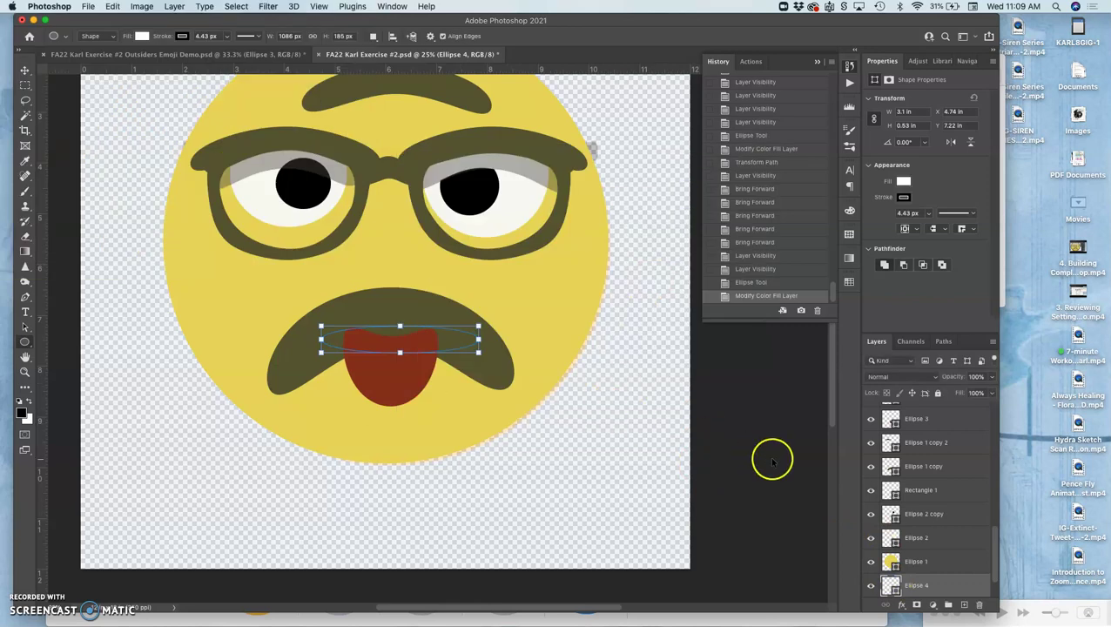
{"action": "key", "text": "super+bracketright"}
{"action": "key", "text": "super+bracketright"}
{"action": "key", "text": "super+bracketright"}
{"action": "key", "text": "super+bracketright"}
{"action": "key", "text": "super+bracketright"}
{"action": "key", "text": "super+bracketright"}
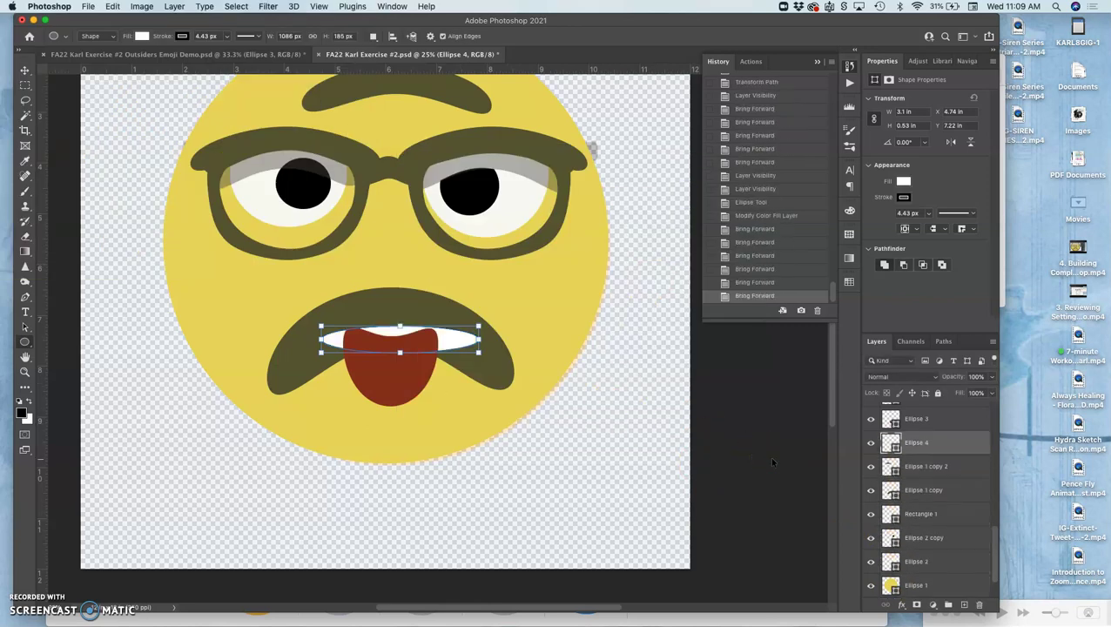
Step: Move the white oval up and warp its lower edge and bottom corners into a curve
{"action": "left_click", "coordinate": [26, 70]}
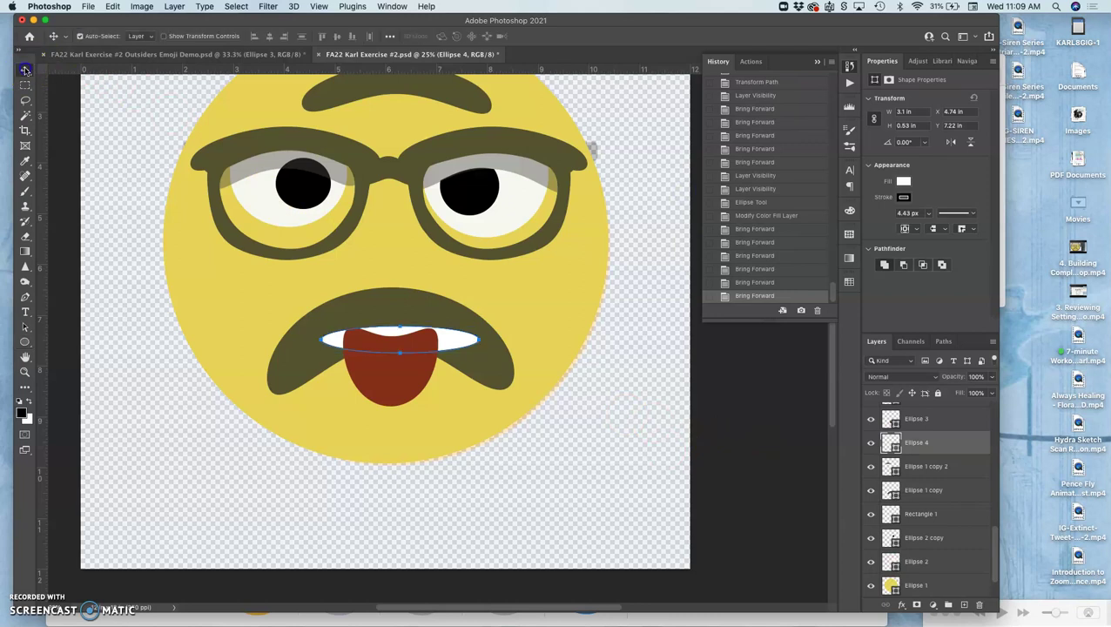
{"action": "left_click_drag", "start_coordinate": [456, 341], "coordinate": [444, 330]}
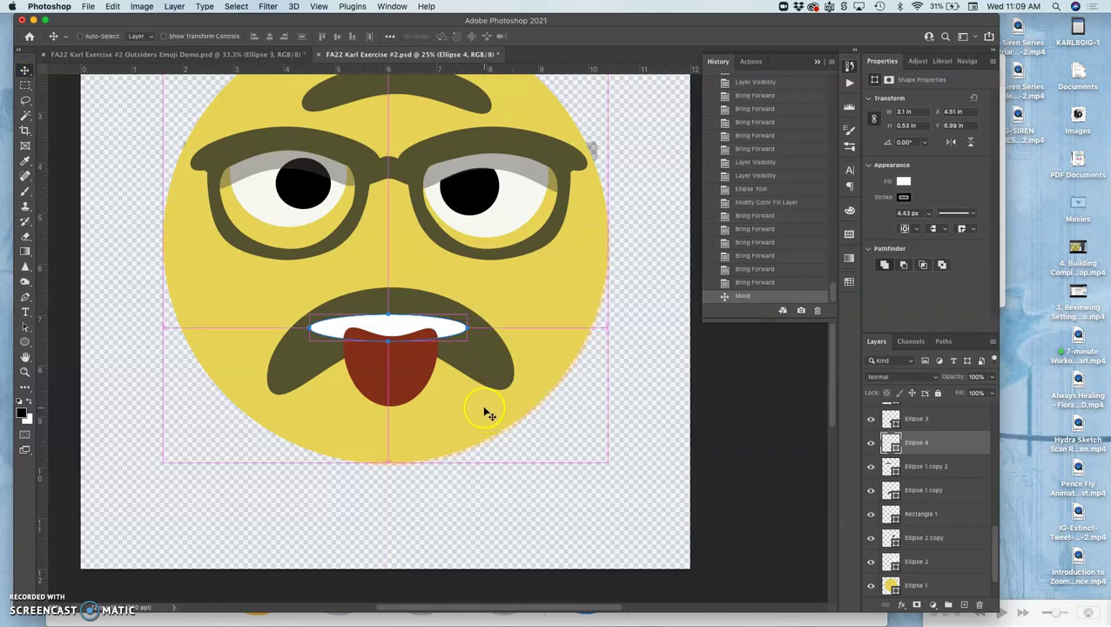
{"action": "key", "text": "super+t"}
{"action": "right_click", "coordinate": [414, 333]}
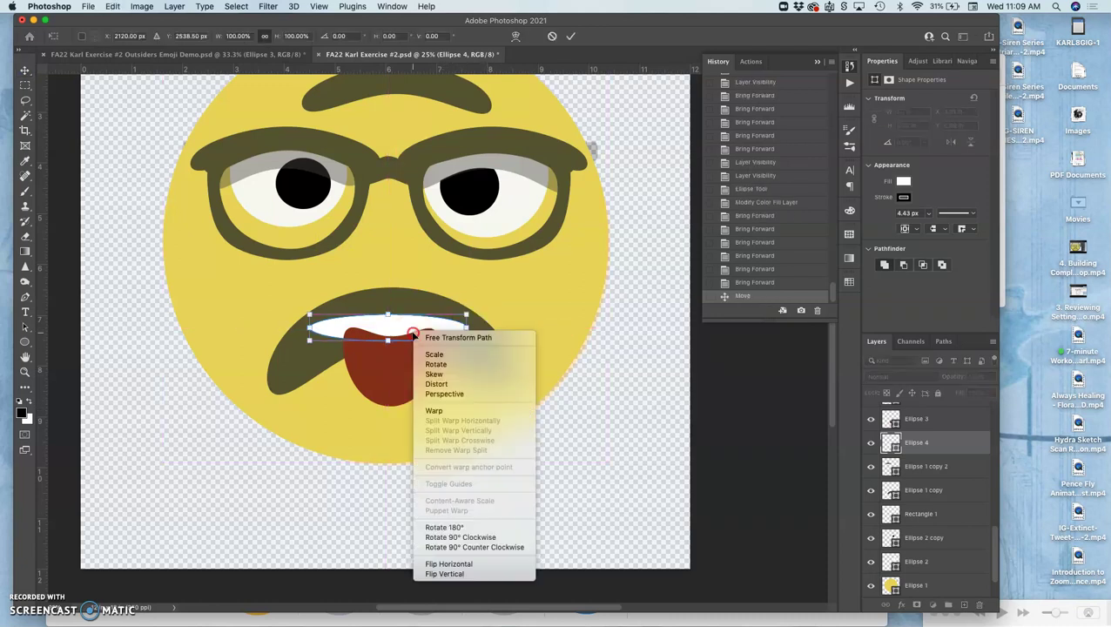
{"action": "left_click", "coordinate": [434, 410]}
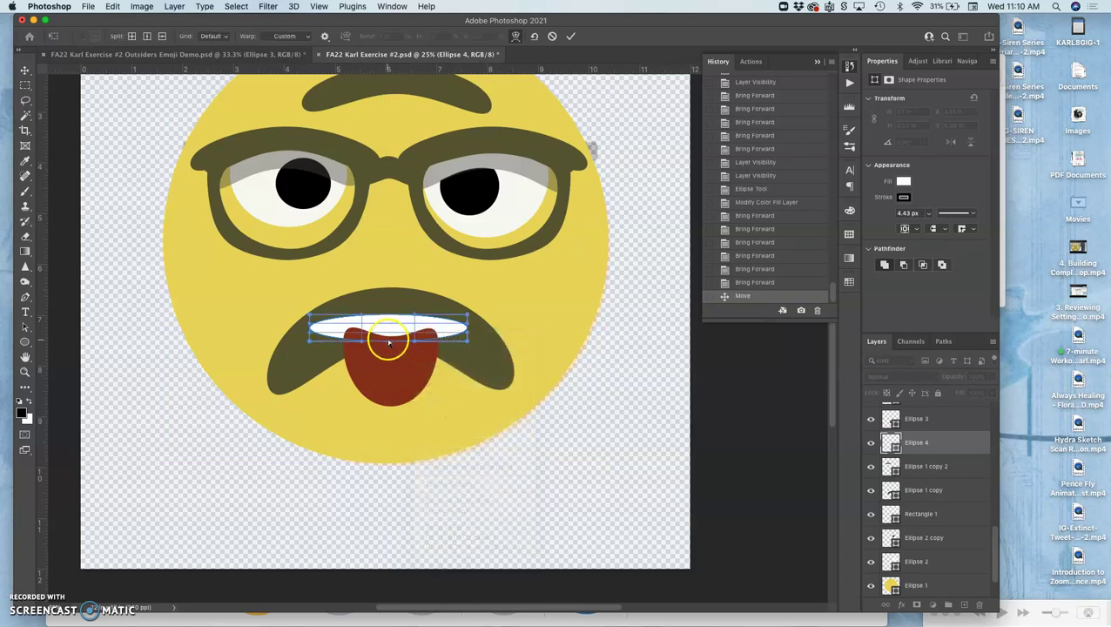
{"action": "left_click_drag", "start_coordinate": [389, 343], "coordinate": [388, 332]}
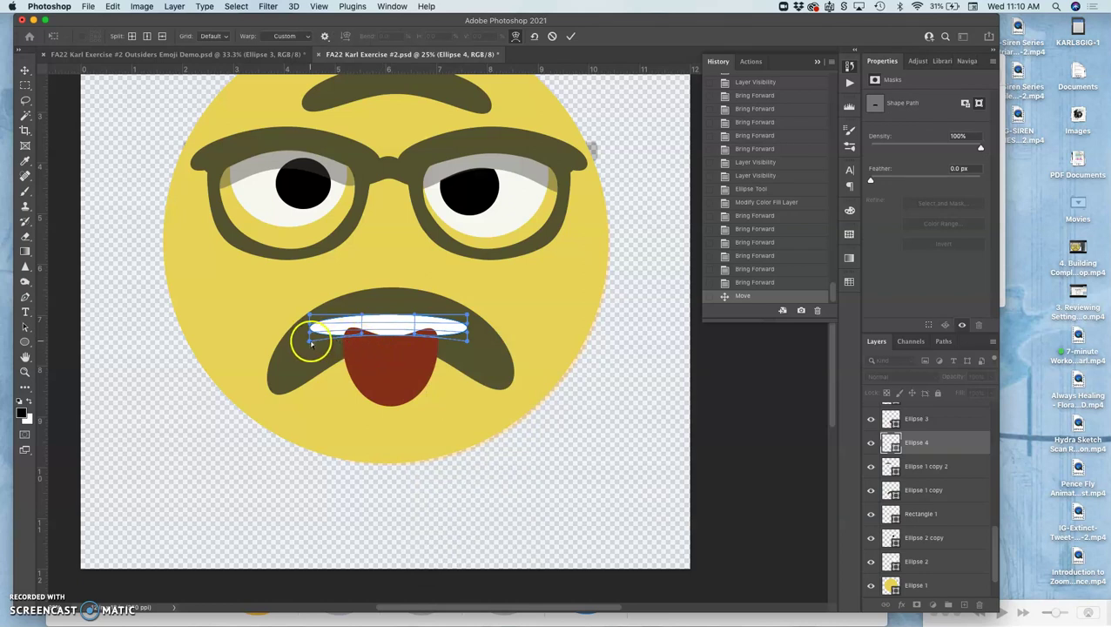
{"action": "left_click_drag", "start_coordinate": [311, 341], "coordinate": [310, 352]}
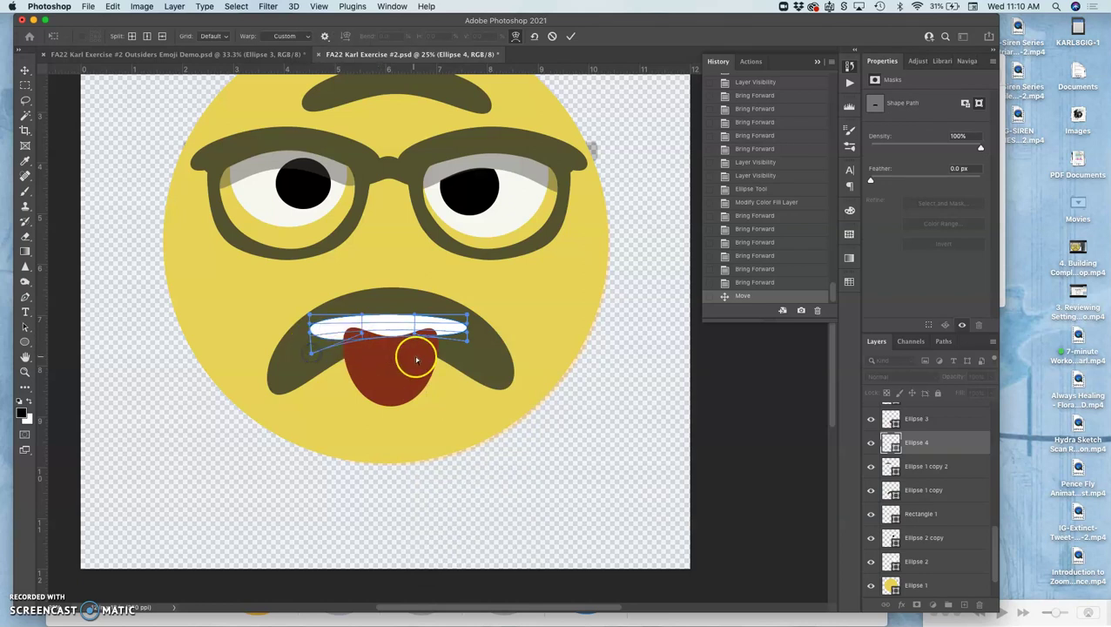
{"action": "left_click_drag", "start_coordinate": [468, 341], "coordinate": [462, 352]}
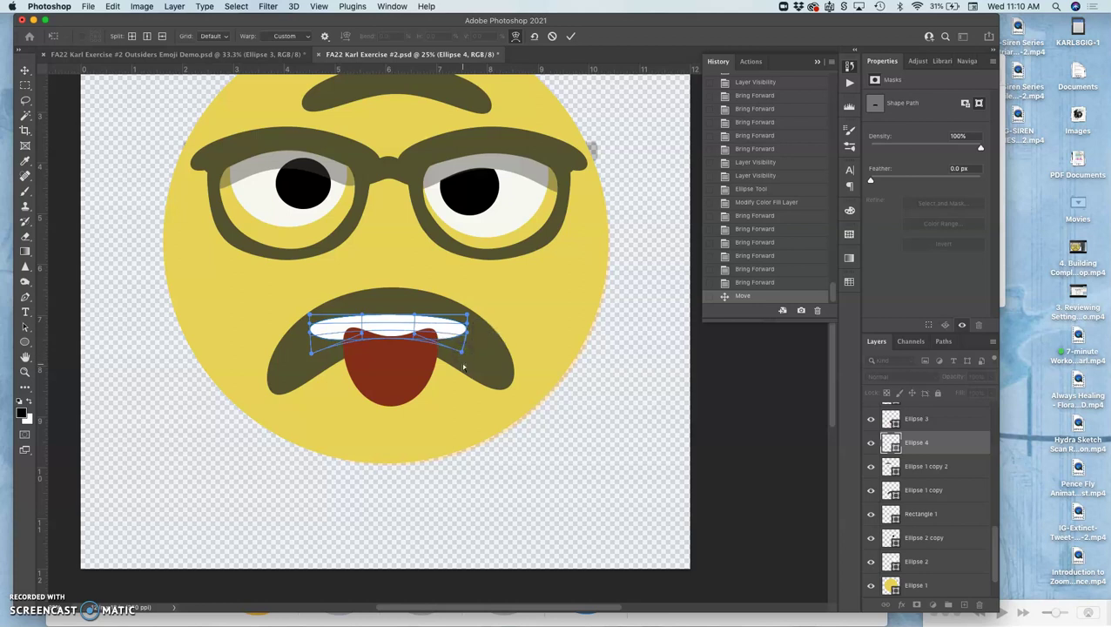
{"action": "key", "text": "Return"}
Step: Undo the warp and drag the plain white oval above the tongue to X 4.51, Y 7.1 in
{"action": "left_click", "coordinate": [456, 397]}
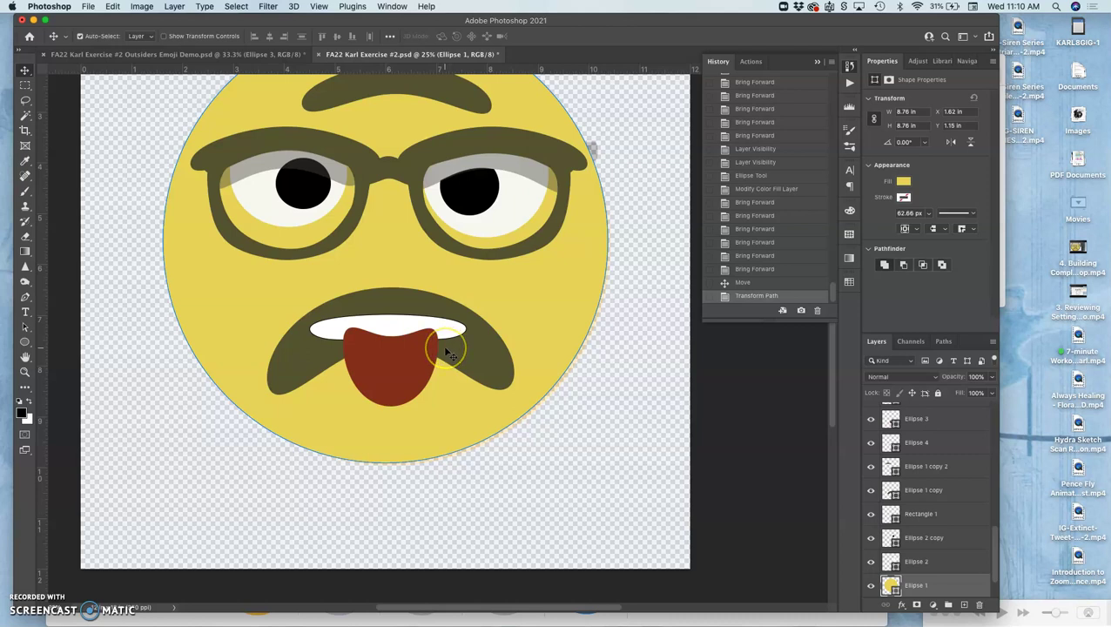
{"action": "key", "text": "super+z"}
{"action": "key", "text": "super+z"}
{"action": "left_click_drag", "start_coordinate": [447, 352], "coordinate": [440, 329]}
Step: Warp Ellipse 4 so its top edge arches upward between the mustache halves
{"action": "left_click", "coordinate": [533, 363]}
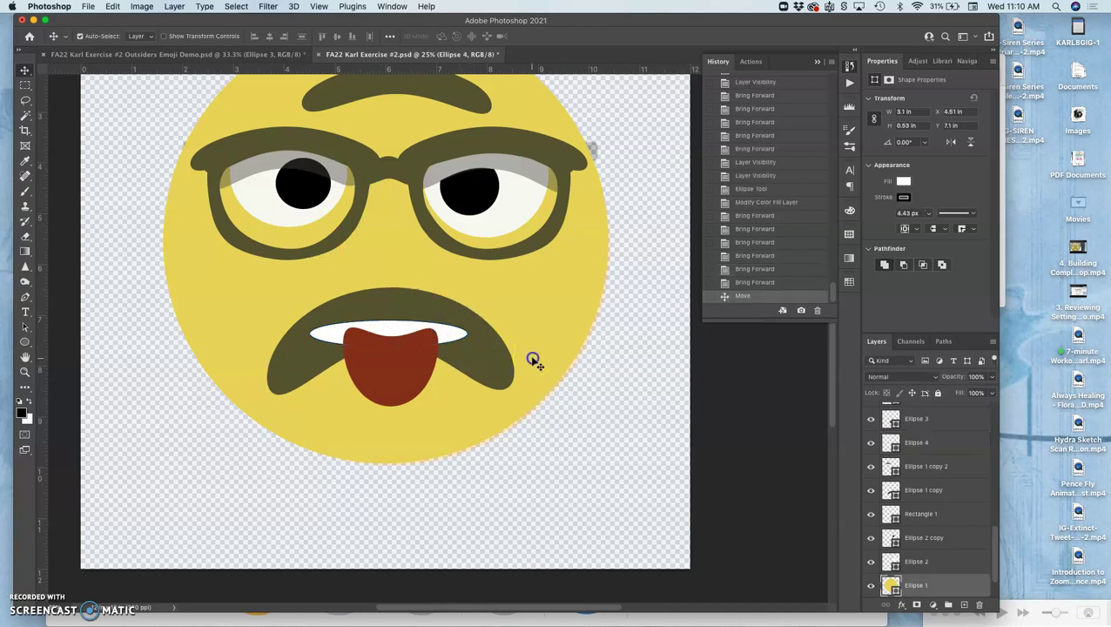
{"action": "scroll", "coordinate": [540, 338], "scroll_direction": "up", "scroll_amount": 2}
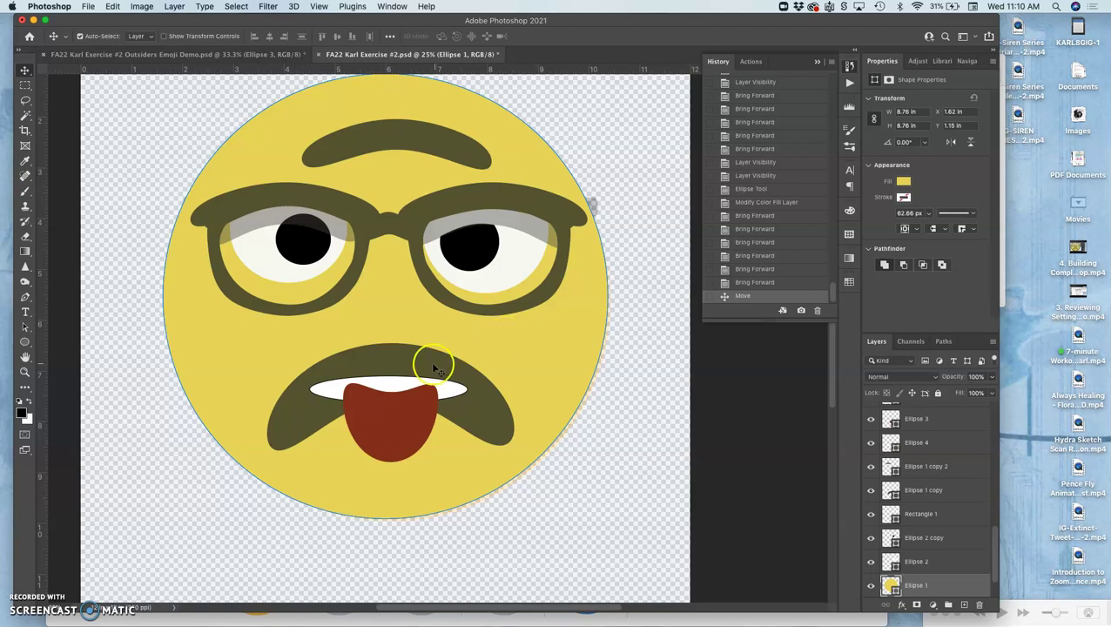
{"action": "left_click", "coordinate": [394, 387]}
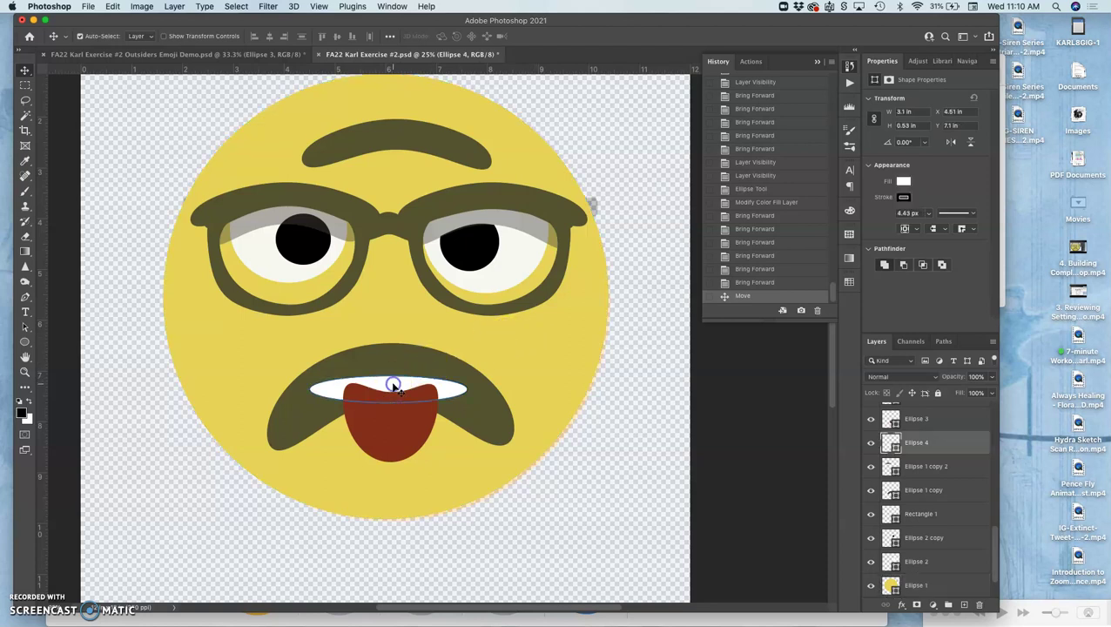
{"action": "key", "text": "super+t"}
{"action": "right_click", "coordinate": [393, 387]}
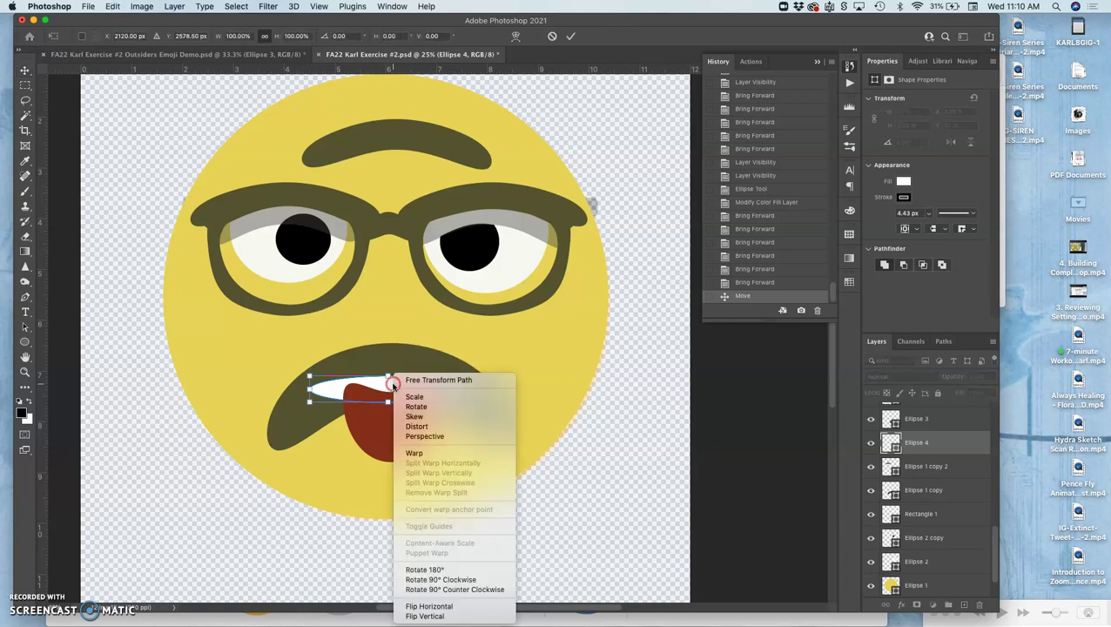
{"action": "left_click", "coordinate": [421, 453]}
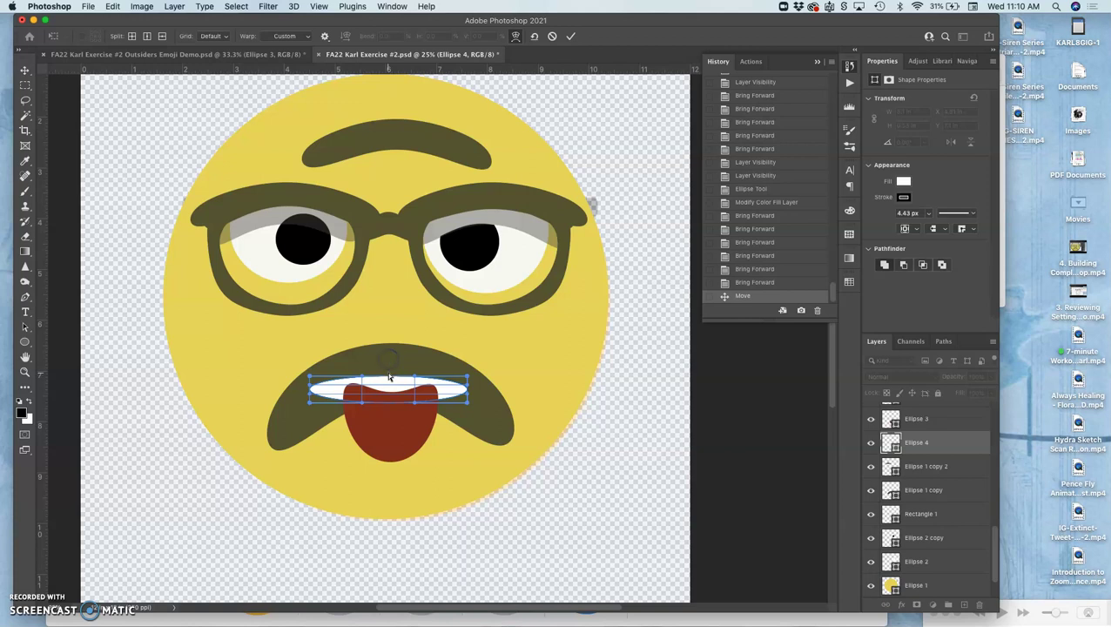
{"action": "left_click_drag", "start_coordinate": [389, 377], "coordinate": [388, 362]}
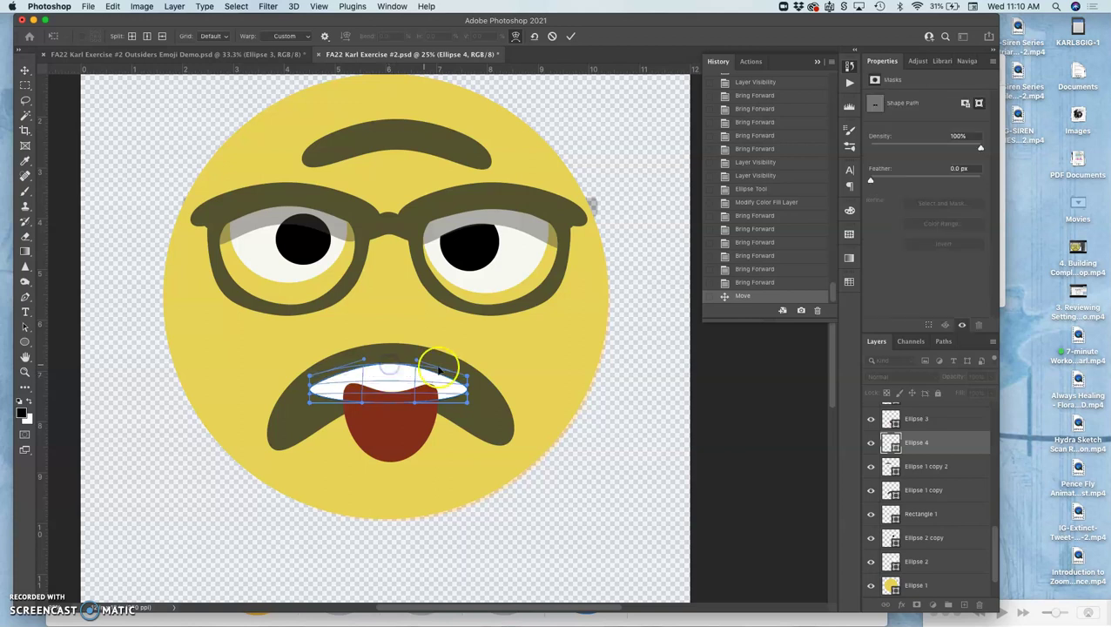
{"action": "key", "text": "Return"}
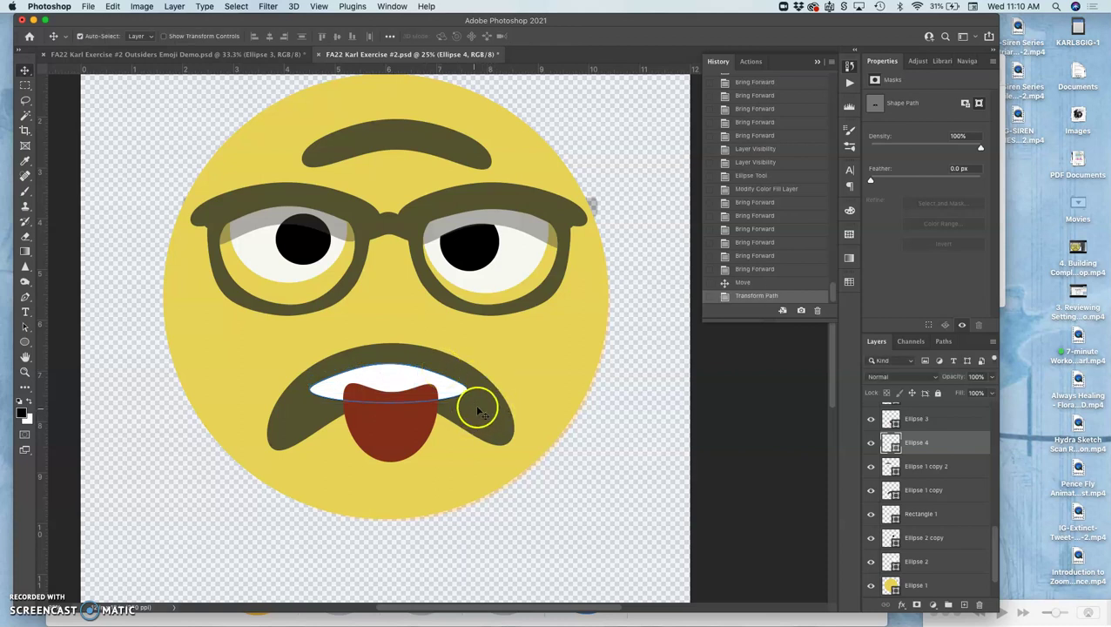
Step: Duplicate the white mouth oval and fill the copy with near-black #3e3838
{"action": "left_click", "coordinate": [398, 379]}
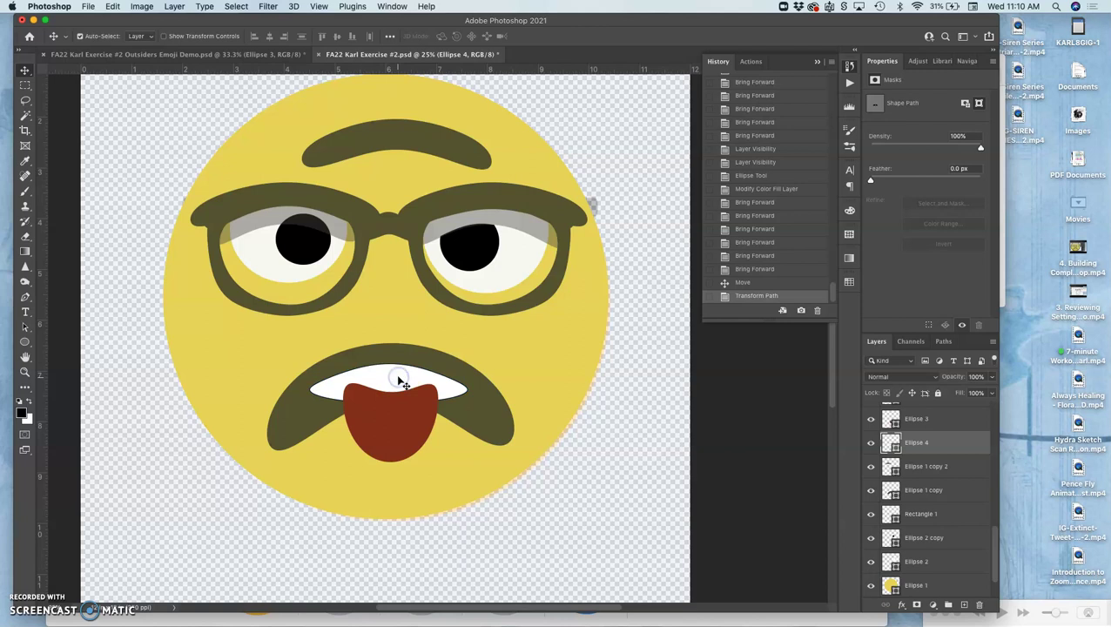
{"action": "key", "text": "super+j"}
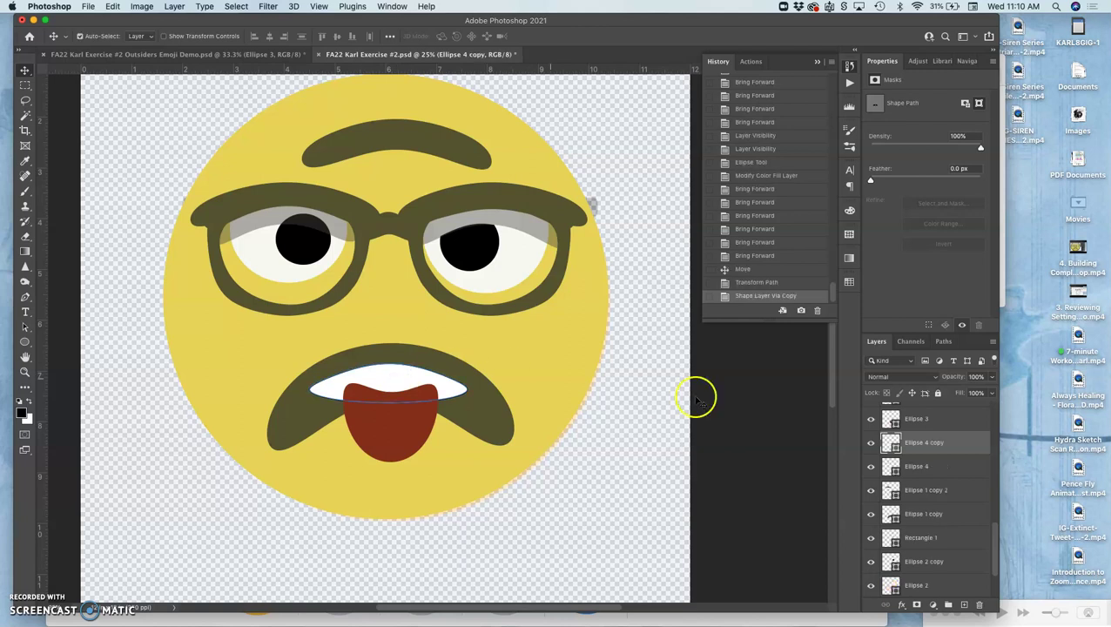
{"action": "double_click", "coordinate": [890, 443]}
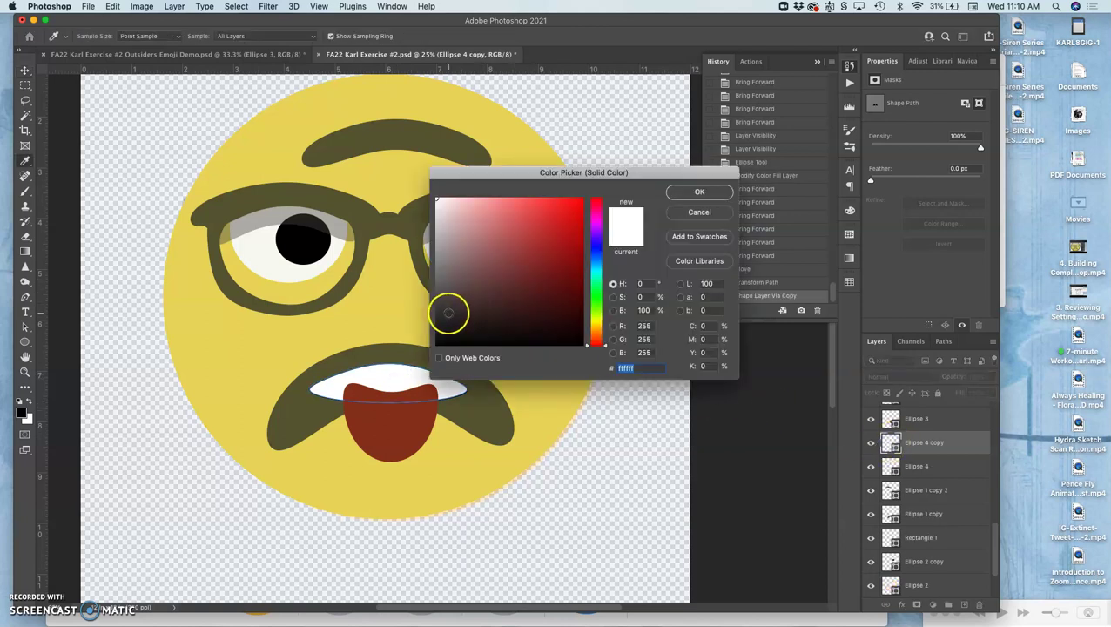
{"action": "left_click", "coordinate": [449, 313]}
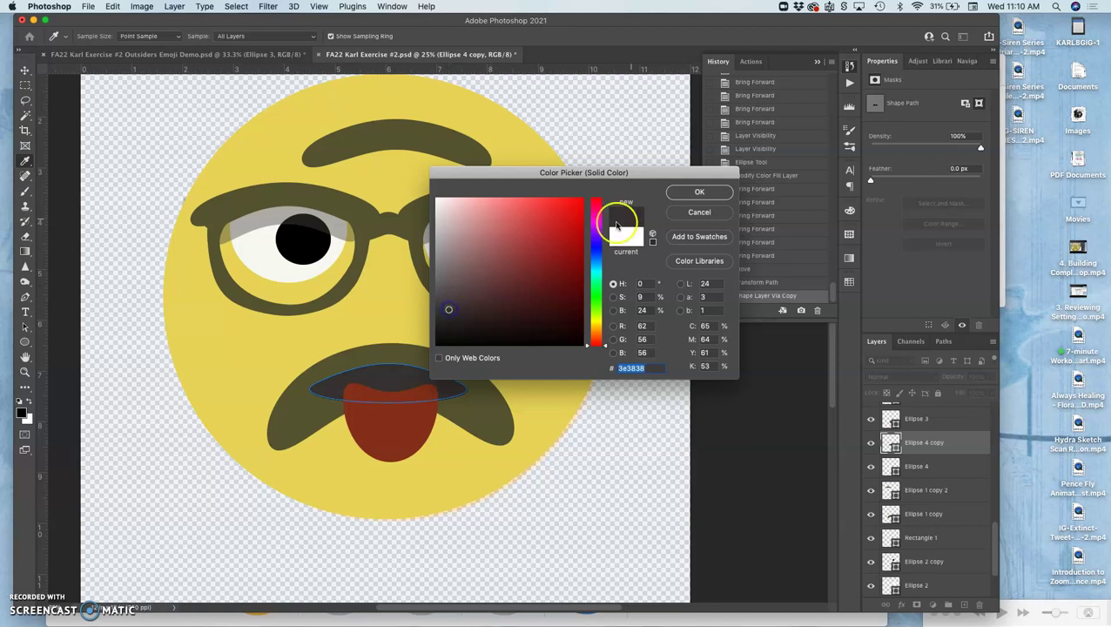
{"action": "left_click", "coordinate": [700, 191]}
Step: Scale the dark copy down so it nests inside the white mouth oval
{"action": "key", "text": "super+t"}
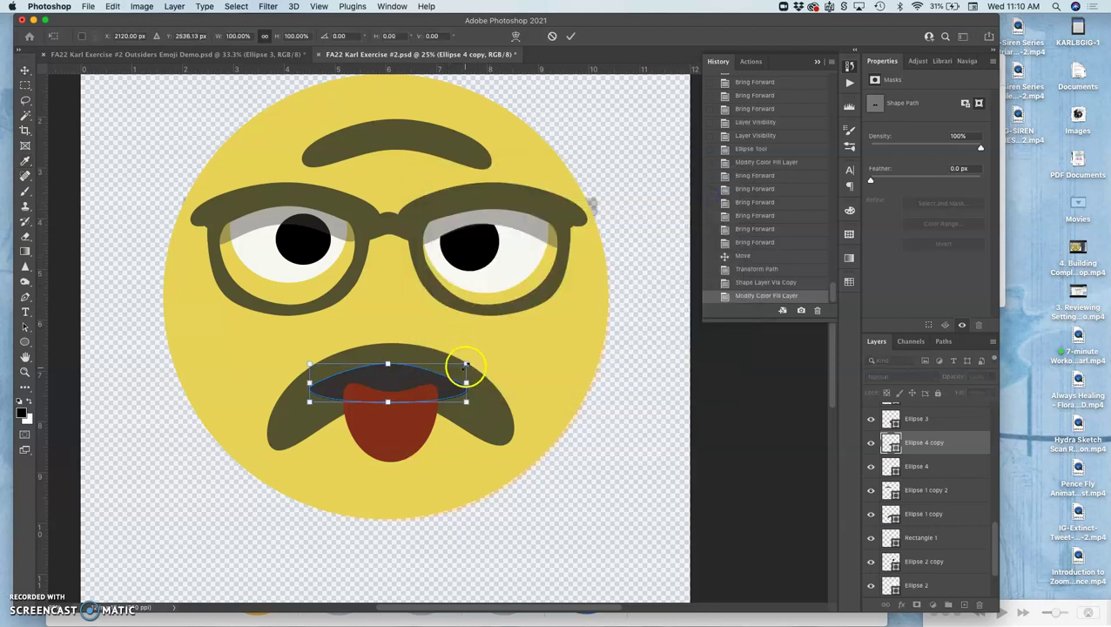
{"action": "left_click_drag", "start_coordinate": [467, 363], "coordinate": [445, 370]}
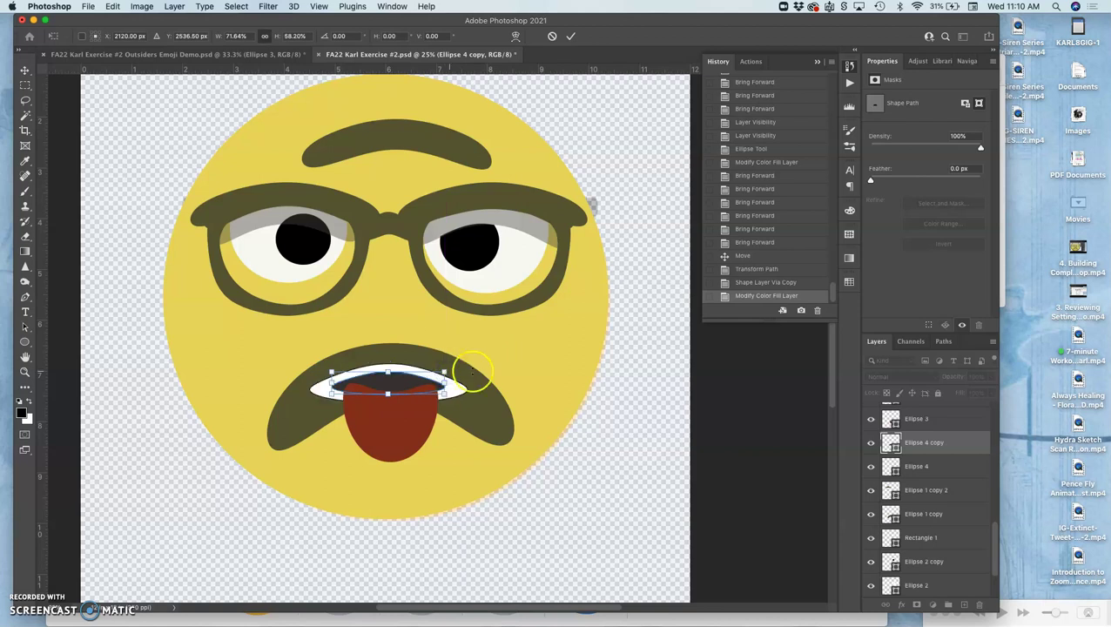
{"action": "left_click", "coordinate": [597, 384]}
{"action": "left_click", "coordinate": [576, 444]}
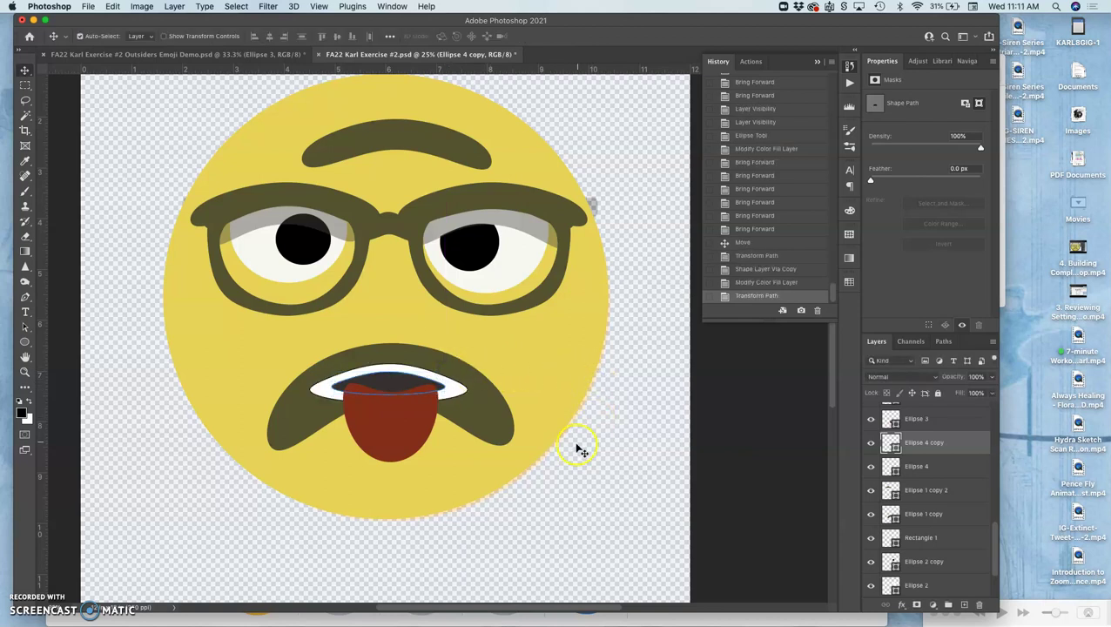
{"action": "left_click", "coordinate": [491, 420]}
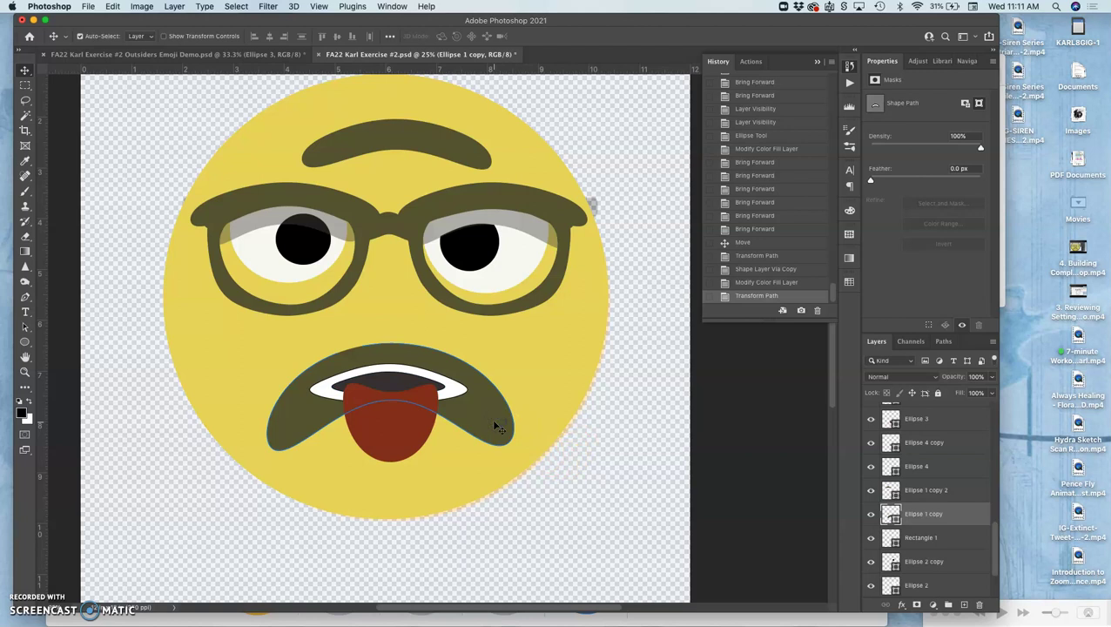
Step: Change the mustache shape's fill from dark olive to the lighter olive #a9a563
{"action": "left_click", "coordinate": [492, 420]}
{"action": "left_click", "coordinate": [883, 514]}
{"action": "double_click", "coordinate": [883, 513]}
{"action": "left_click", "coordinate": [496, 245]}
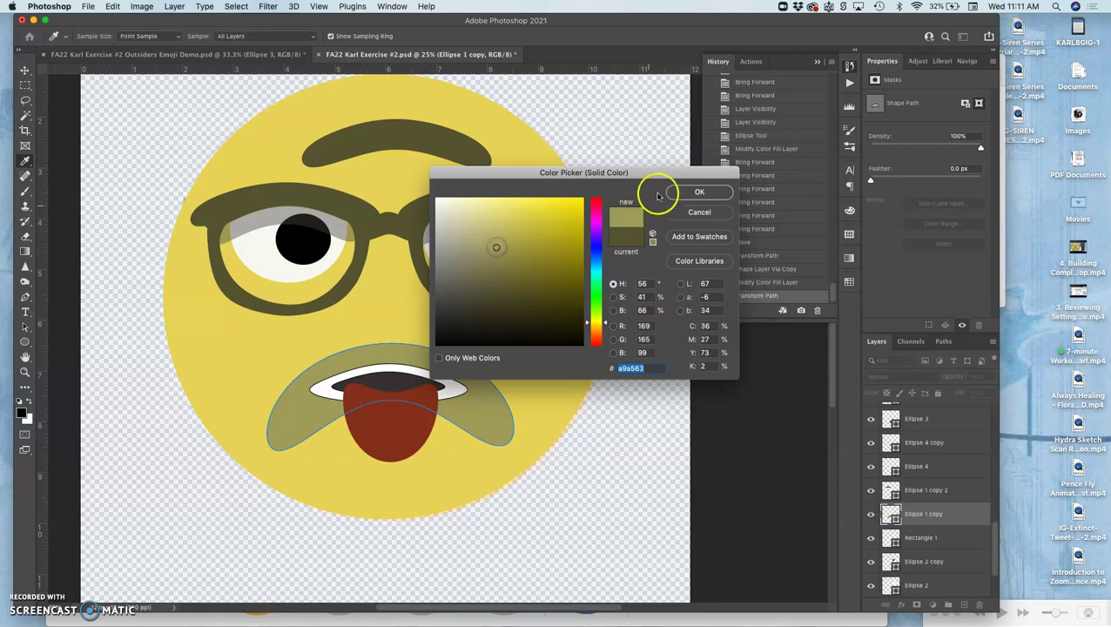
{"action": "left_click", "coordinate": [699, 191]}
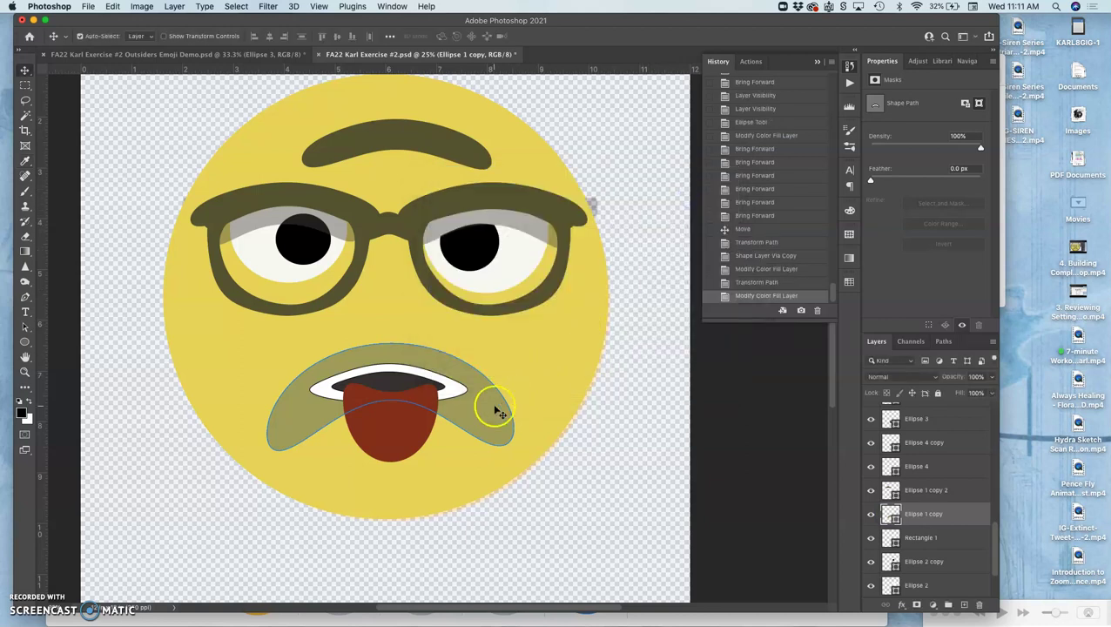
Step: Duplicate the mustache, rotate the copy about -98° and place it on the face's left side
{"action": "key", "text": "super+j"}
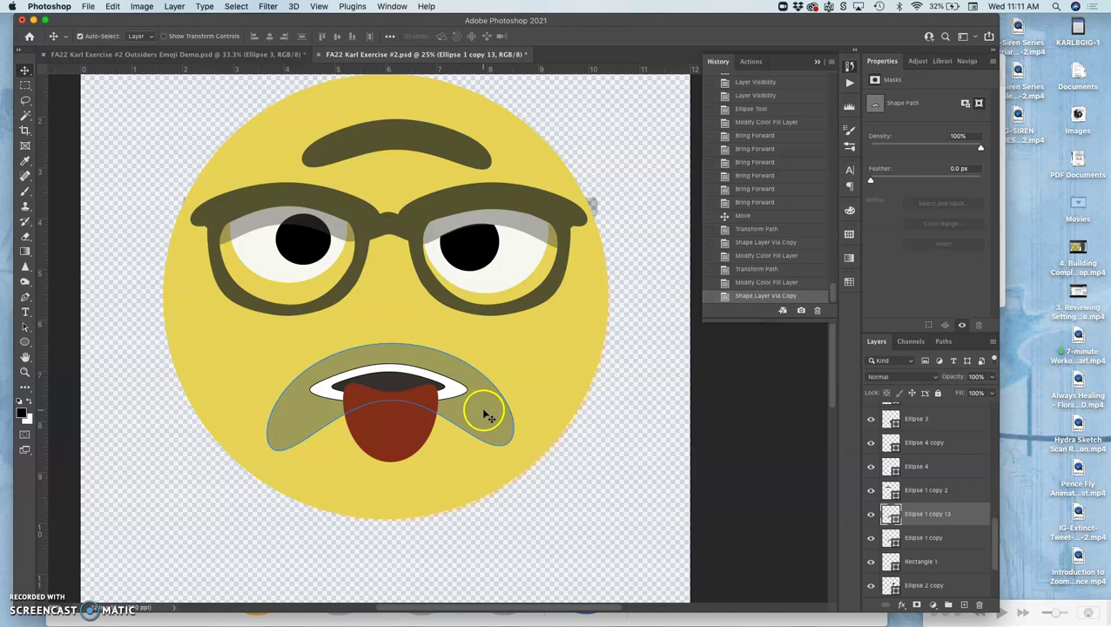
{"action": "left_click_drag", "start_coordinate": [488, 417], "coordinate": [433, 376]}
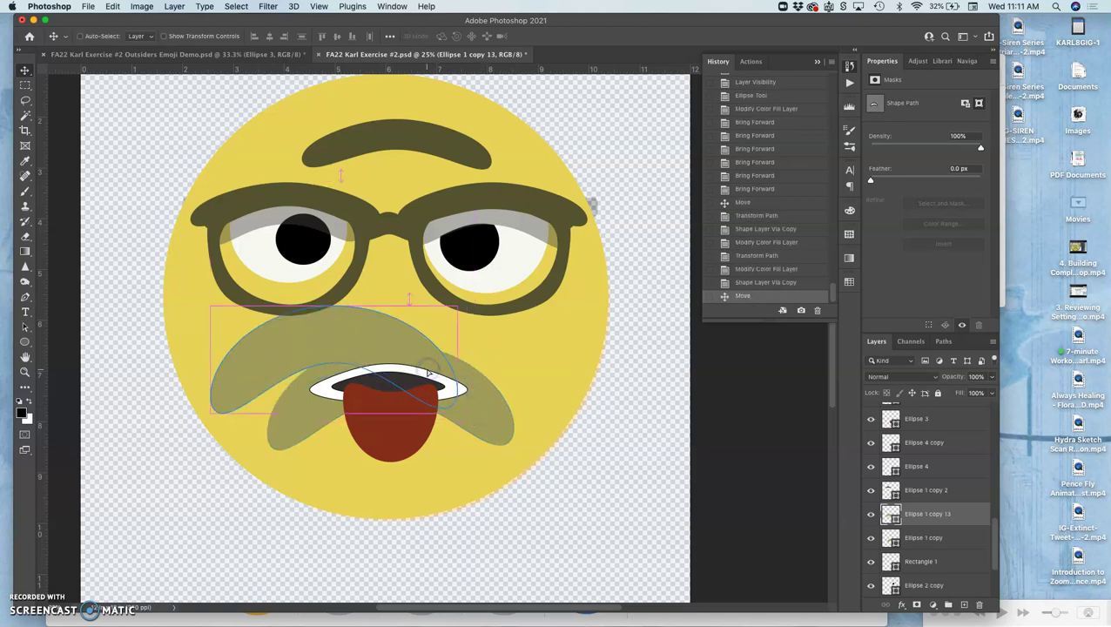
{"action": "key", "text": "super+t"}
{"action": "left_click_drag", "start_coordinate": [473, 310], "coordinate": [329, 291]}
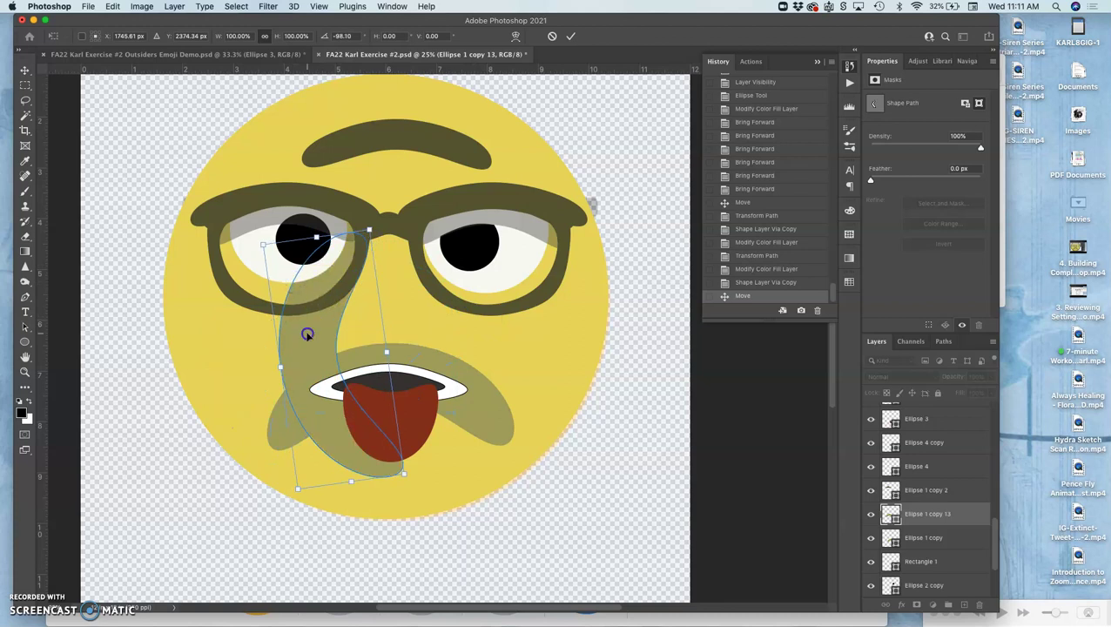
{"action": "left_click_drag", "start_coordinate": [305, 329], "coordinate": [196, 307]}
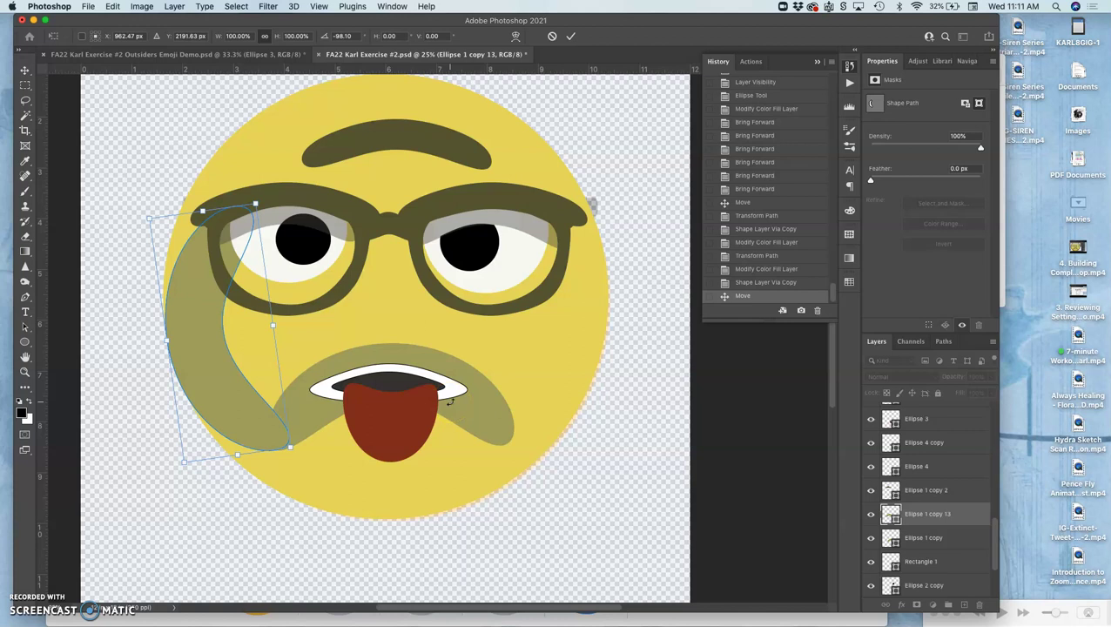
{"action": "right_click", "coordinate": [208, 380]}
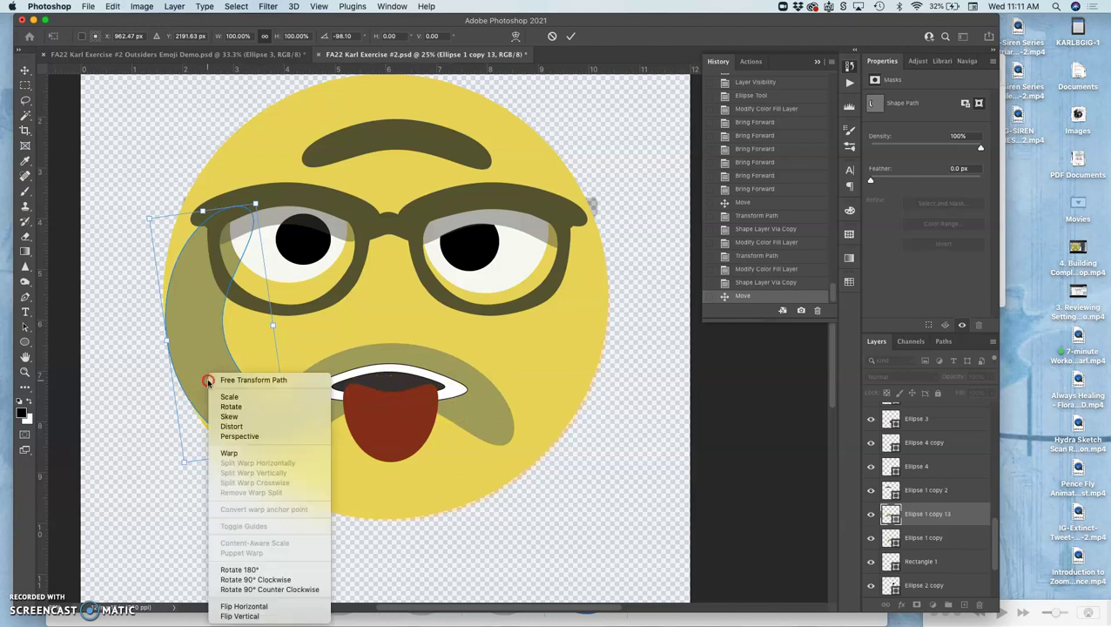
{"action": "left_click", "coordinate": [260, 606]}
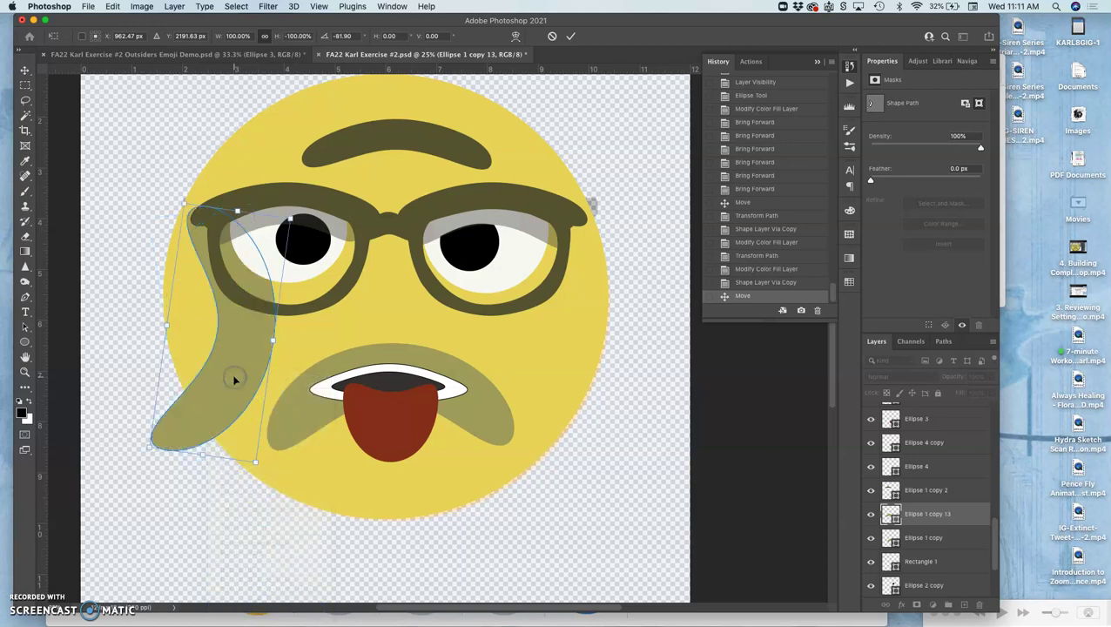
{"action": "key", "text": "Return"}
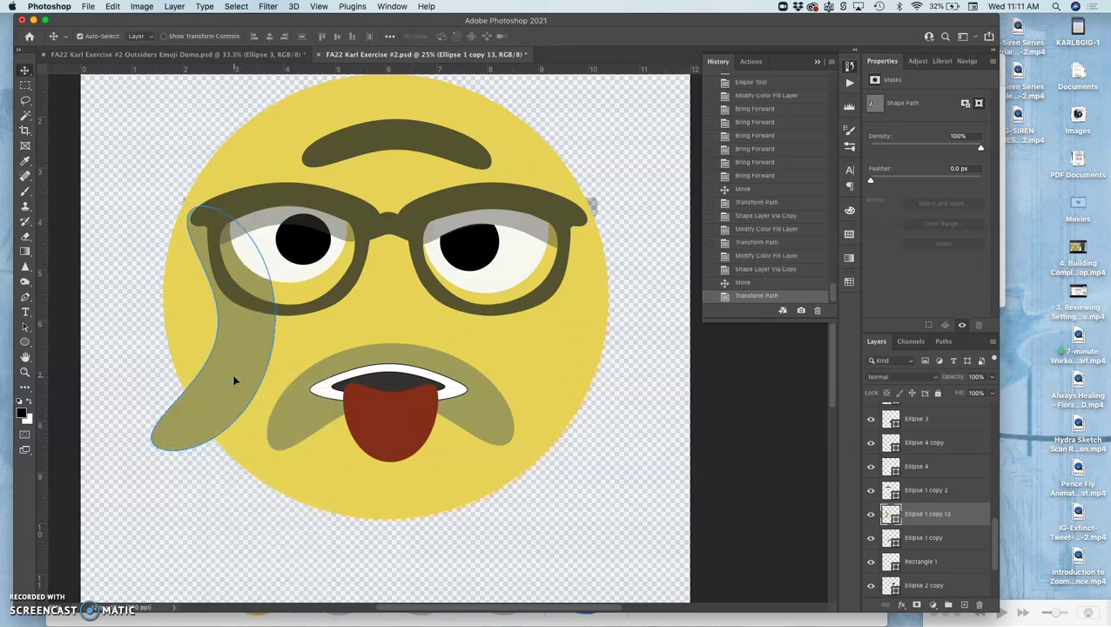
Step: Flip the left sideburn shape horizontally, then stretch it about 115% taller and narrower
{"action": "key", "text": "super+z"}
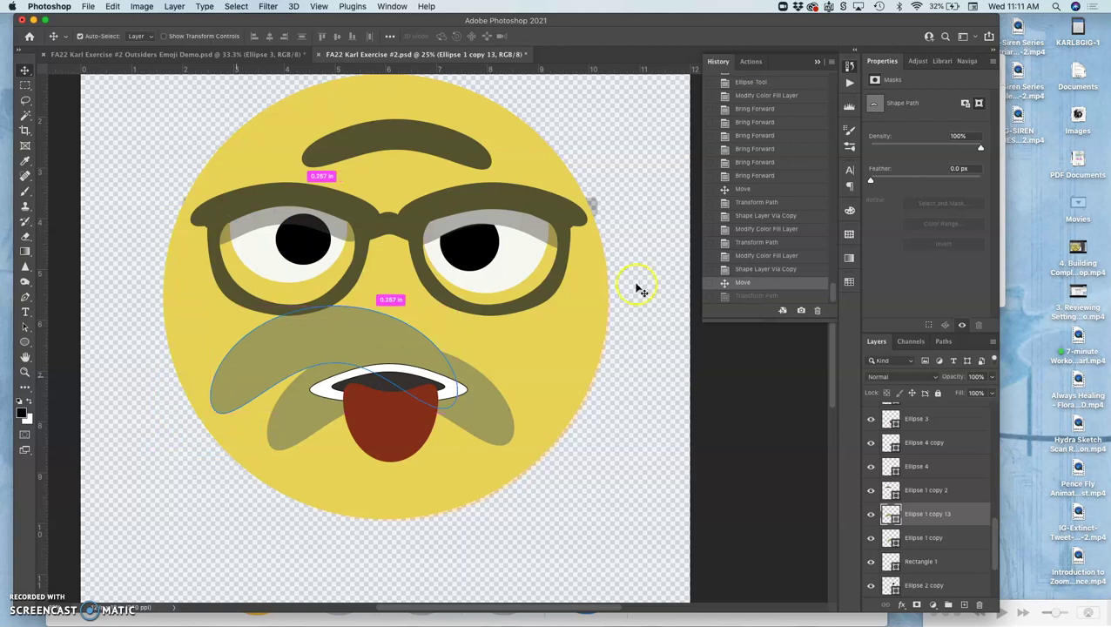
{"action": "left_click", "coordinate": [752, 296]}
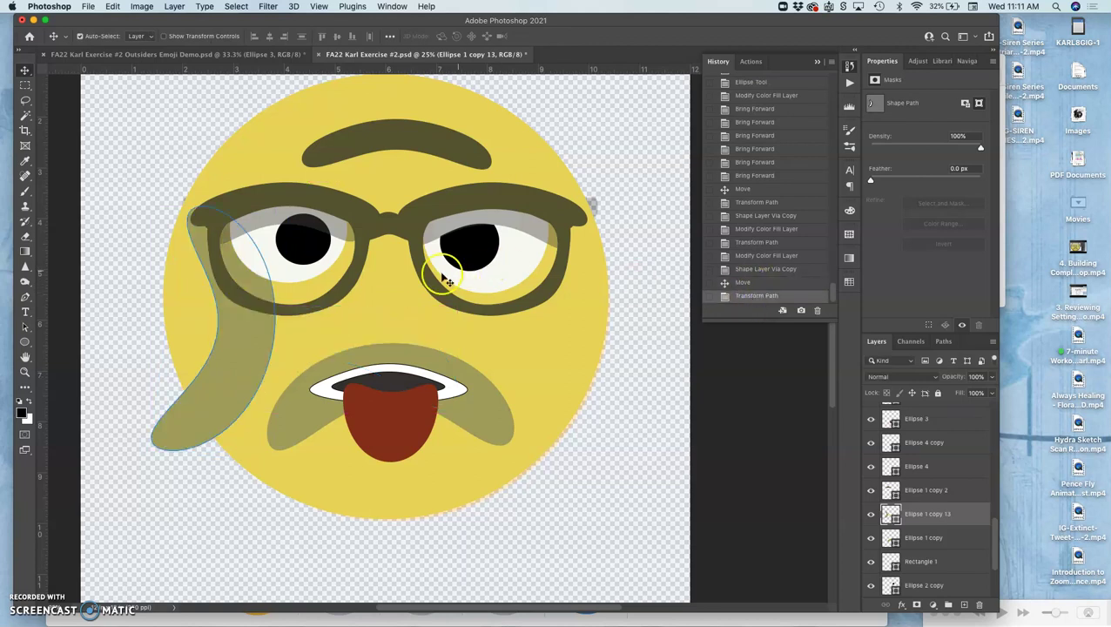
{"action": "key", "text": "super+t"}
{"action": "right_click", "coordinate": [234, 298]}
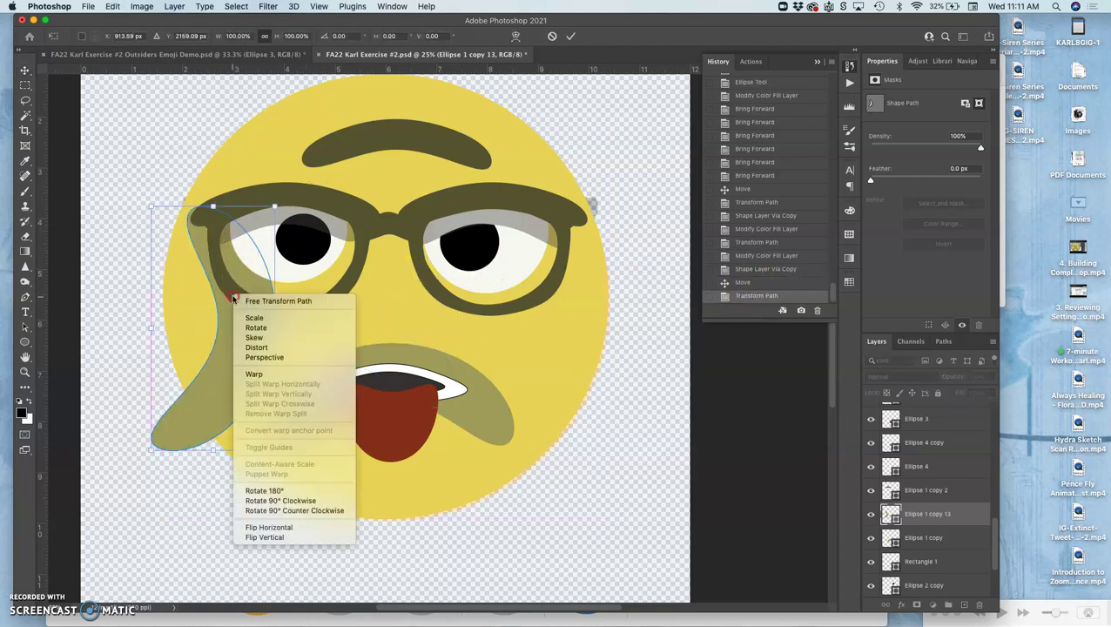
{"action": "left_click", "coordinate": [285, 529]}
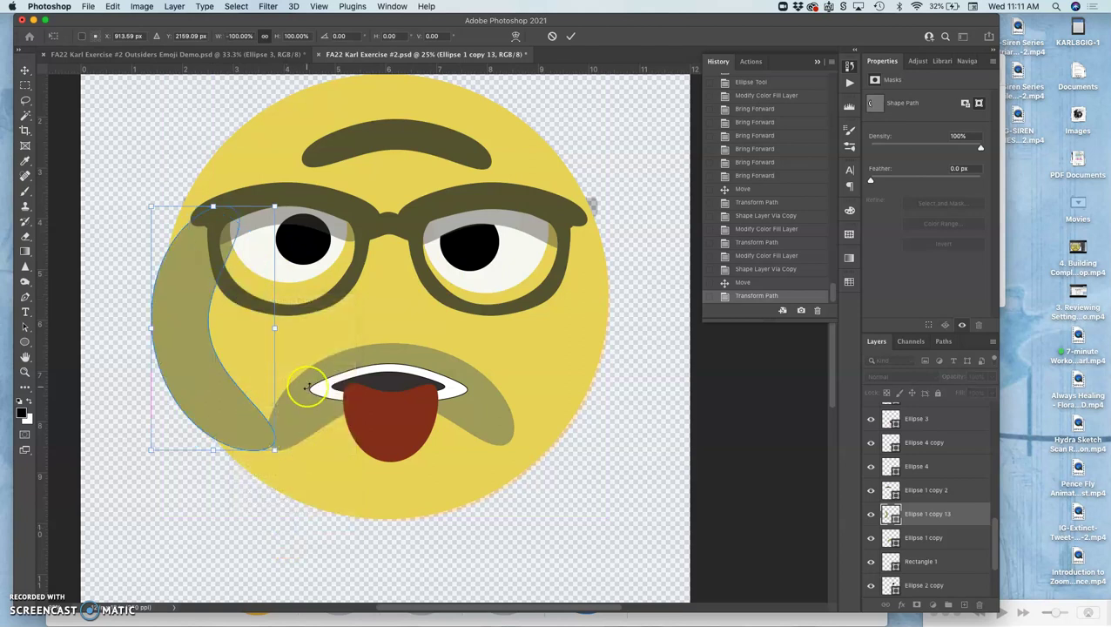
{"action": "left_click", "coordinate": [183, 378]}
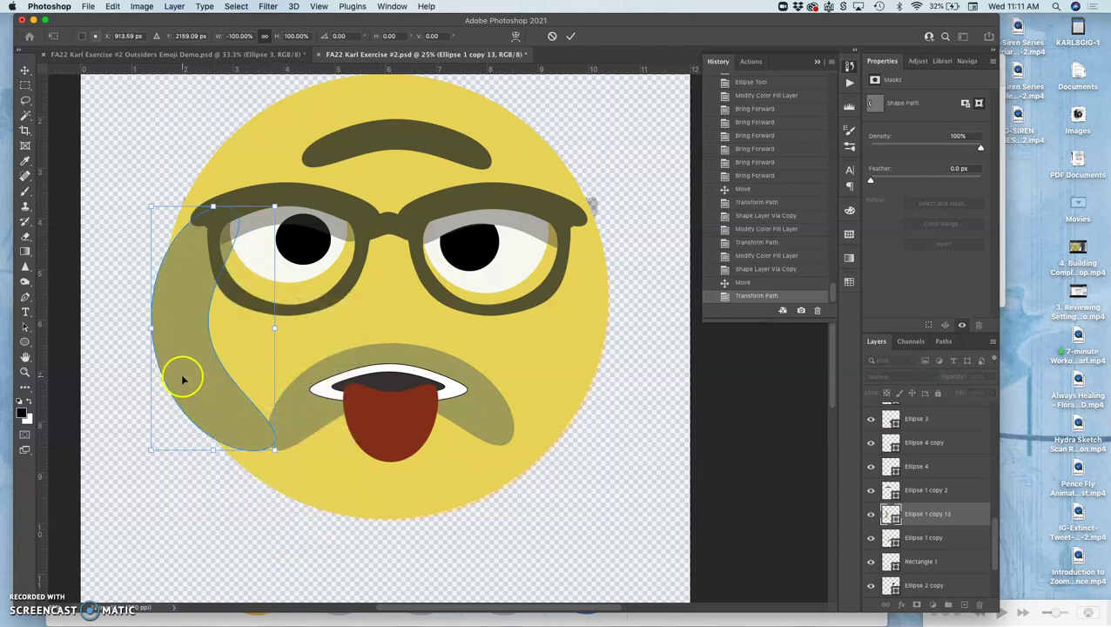
{"action": "left_click", "coordinate": [214, 206]}
{"action": "left_click_drag", "start_coordinate": [214, 202], "coordinate": [221, 163]}
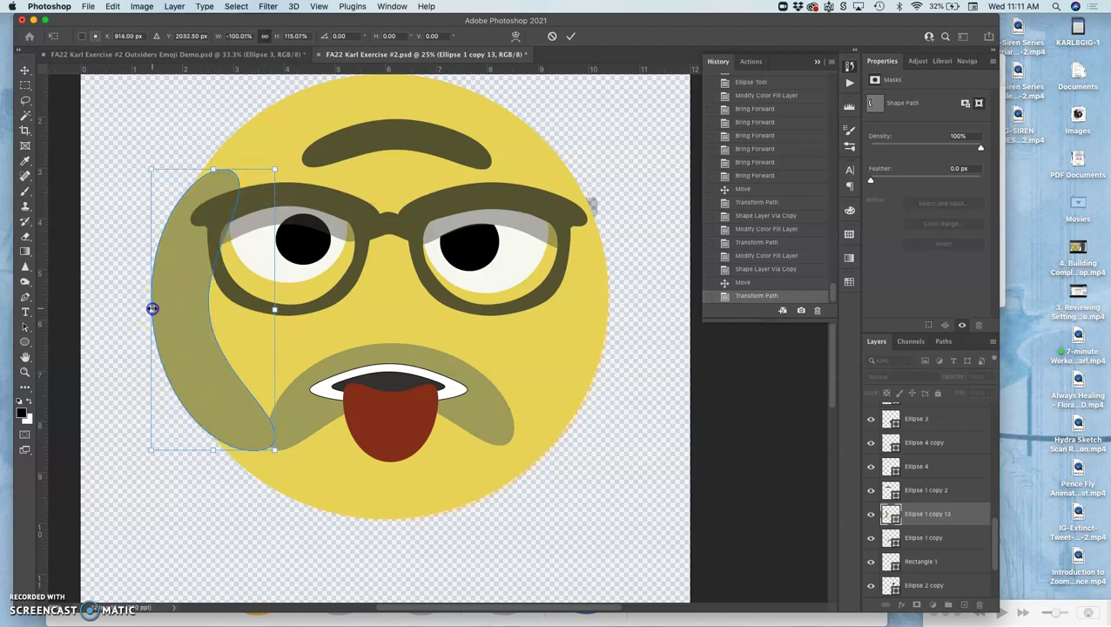
{"action": "mouse_move", "coordinate": [152, 309]}
{"action": "left_mouse_down"}
{"action": "mouse_move", "coordinate": [173, 307]}
{"action": "mouse_move", "coordinate": [188, 328]}
{"action": "left_mouse_up"}
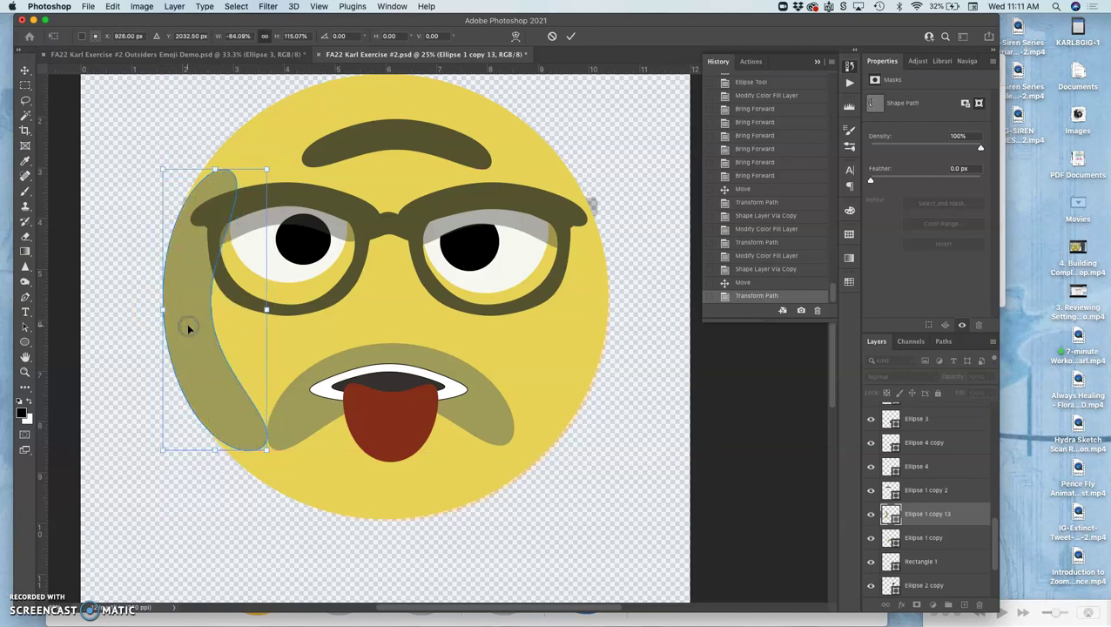
Step: Warp the sideburn's lower corners and bottom curve inward so it hugs the face's left edge
{"action": "right_click", "coordinate": [252, 423]}
{"action": "left_click", "coordinate": [274, 453]}
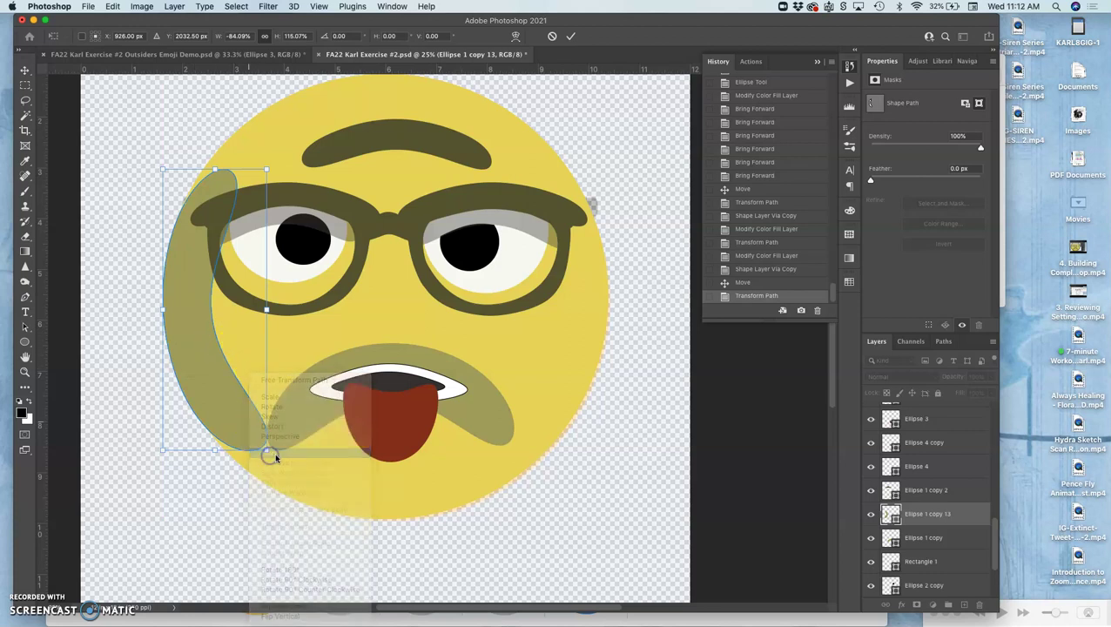
{"action": "left_click_drag", "start_coordinate": [266, 452], "coordinate": [241, 405]}
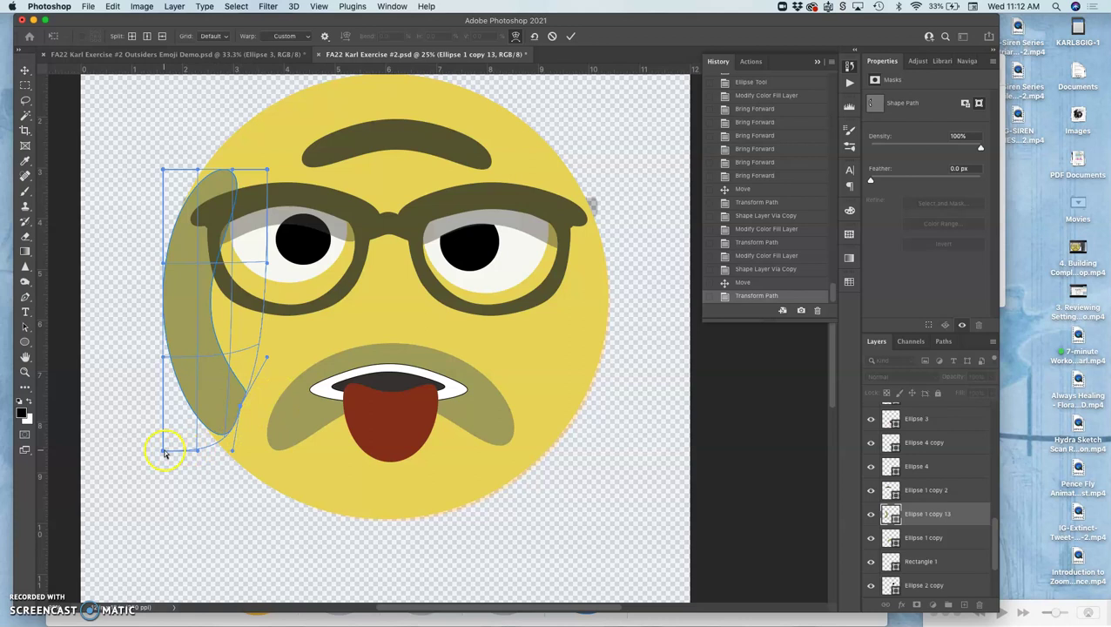
{"action": "left_click_drag", "start_coordinate": [165, 452], "coordinate": [155, 415]}
{"action": "left_click", "coordinate": [250, 438]}
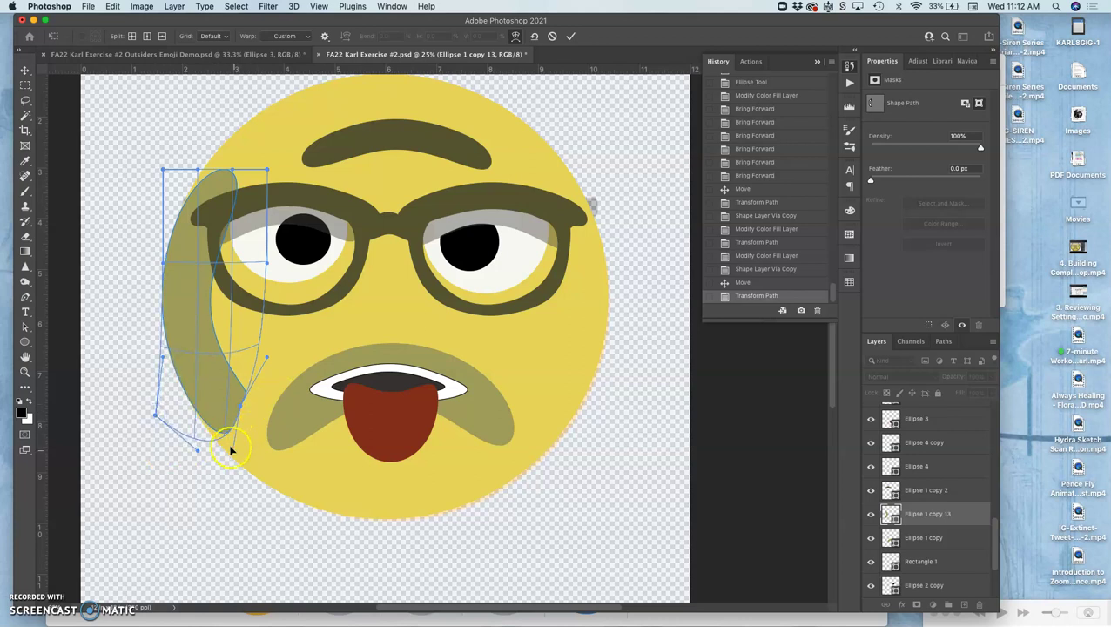
{"action": "left_click", "coordinate": [241, 412]}
{"action": "left_click_drag", "start_coordinate": [225, 429], "coordinate": [219, 424]}
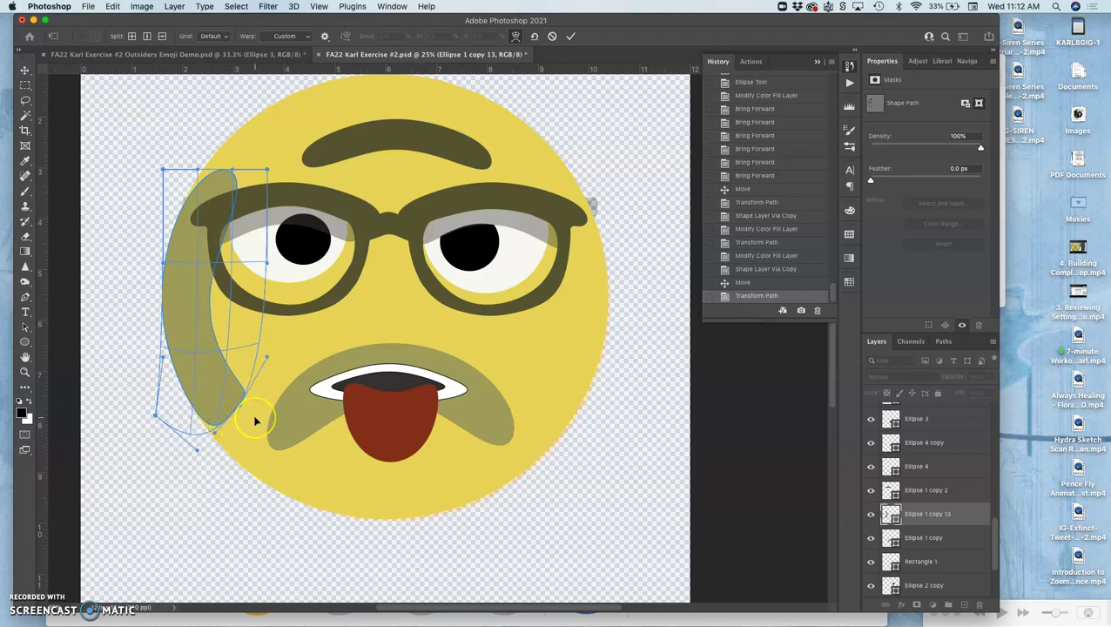
{"action": "left_click", "coordinate": [255, 422]}
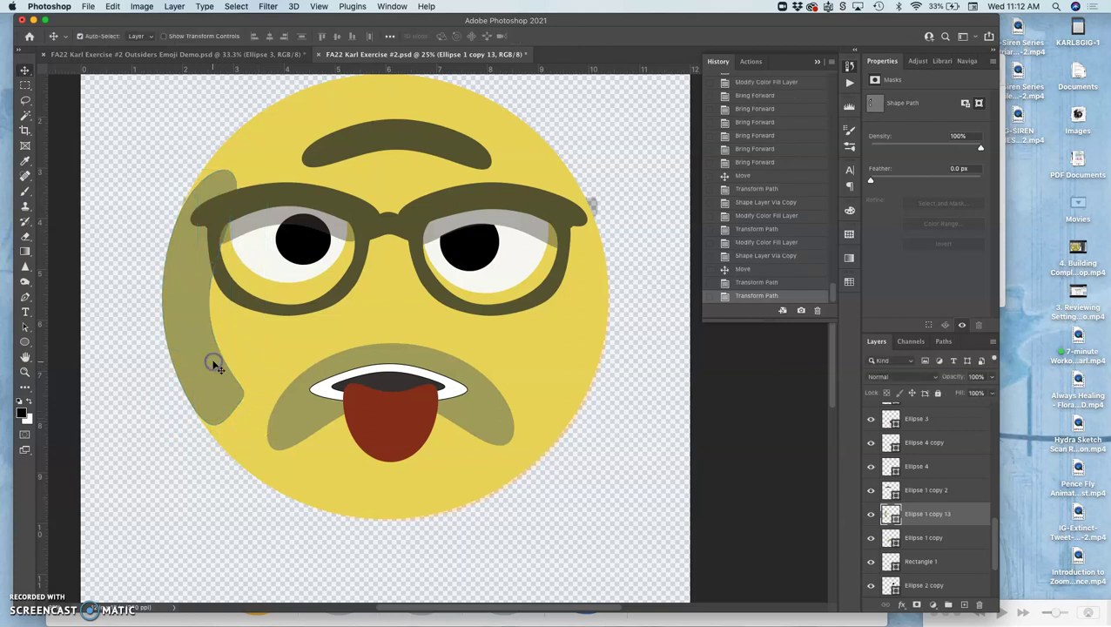
Step: Duplicate the sideburn, flip the copy horizontally and place it on the face's right edge
{"action": "scroll", "coordinate": [223, 379], "scroll_direction": "up", "scroll_amount": 3}
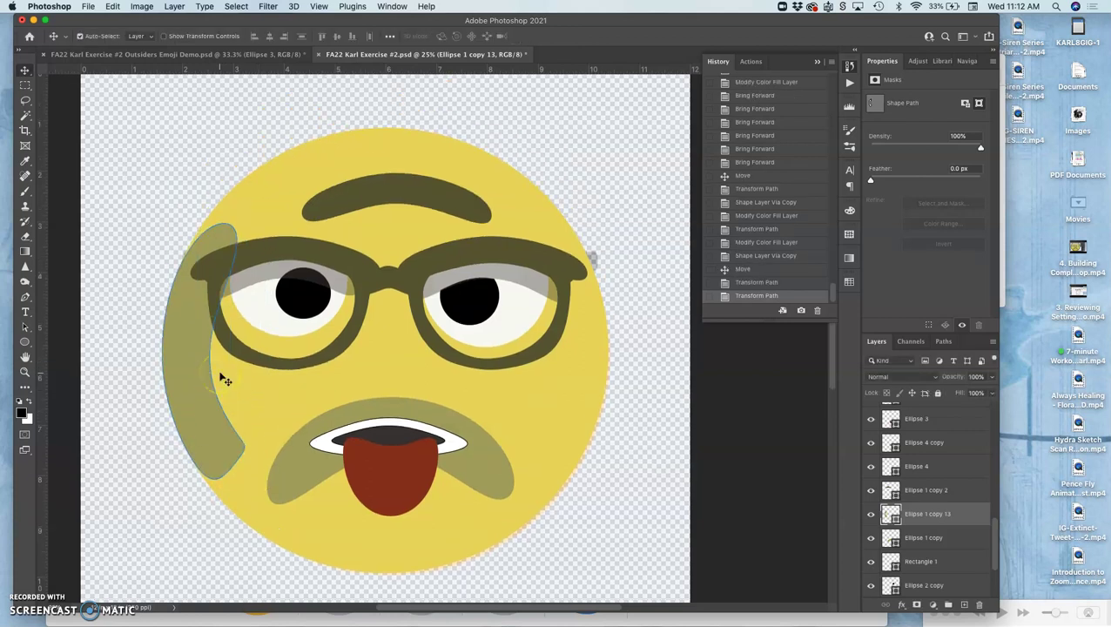
{"action": "key", "text": "super+minus"}
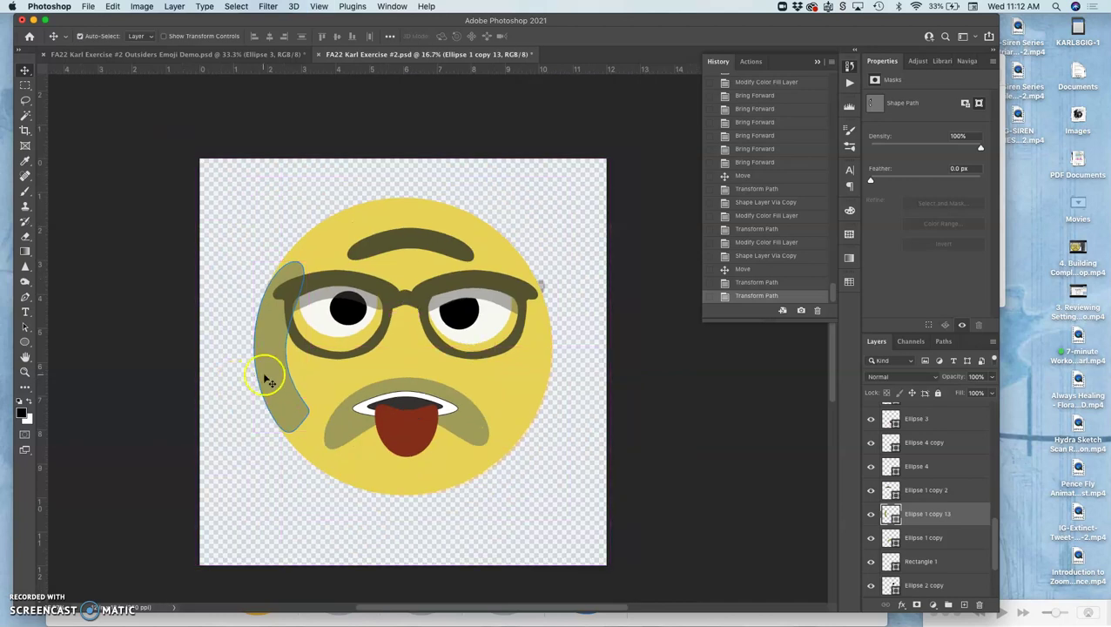
{"action": "left_click", "coordinate": [269, 380]}
{"action": "key", "text": "super+j"}
{"action": "key", "text": "super+t"}
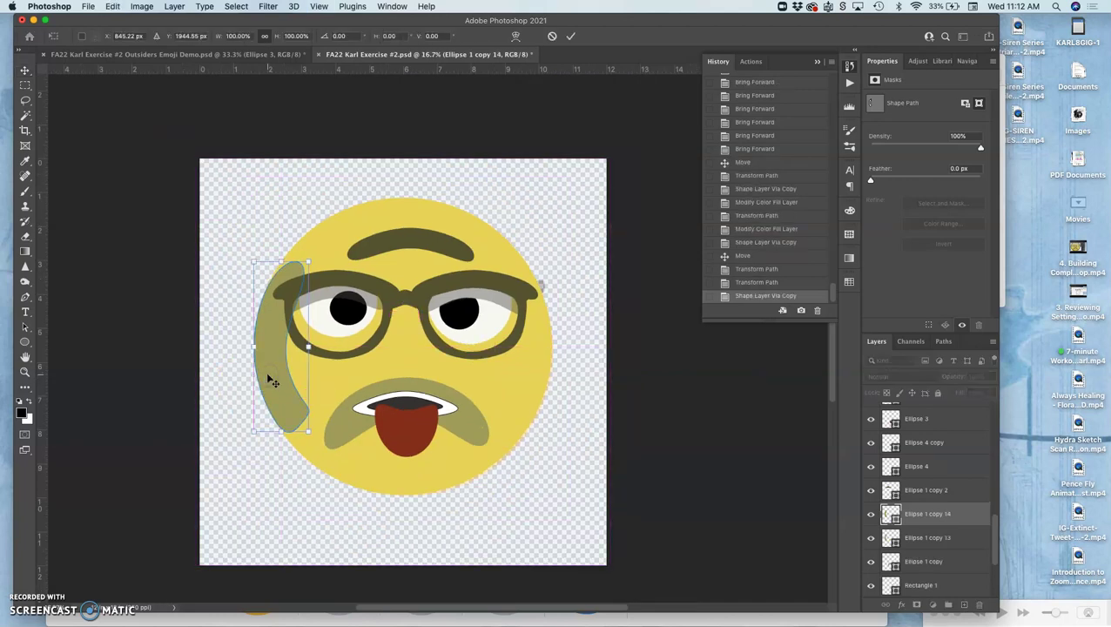
{"action": "right_click", "coordinate": [269, 373]}
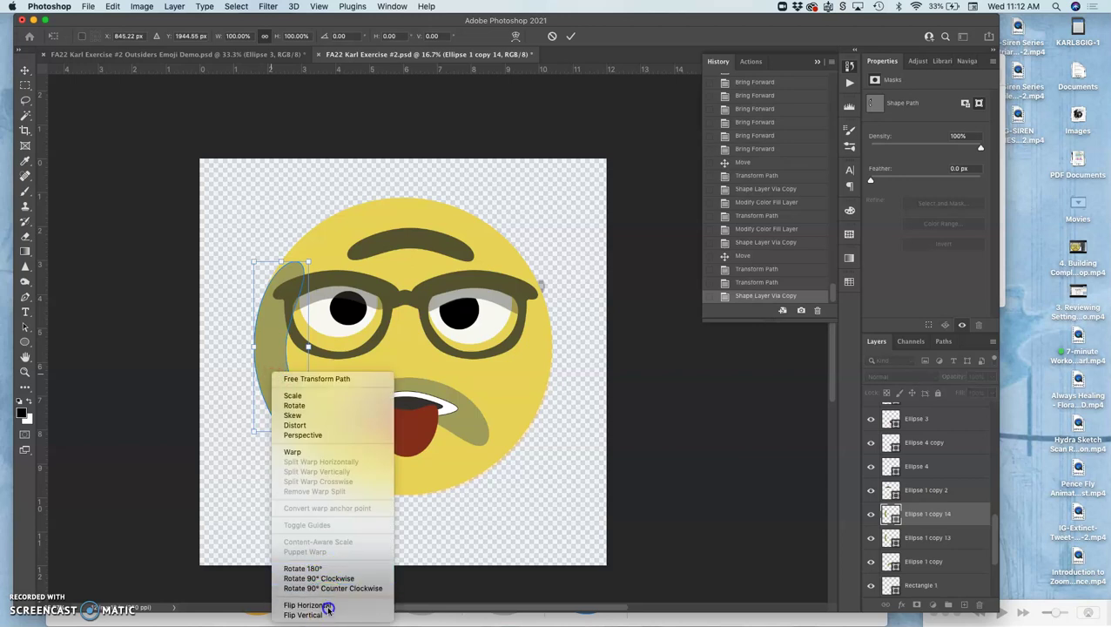
{"action": "left_click", "coordinate": [326, 606]}
{"action": "left_click_drag", "start_coordinate": [285, 390], "coordinate": [528, 397]}
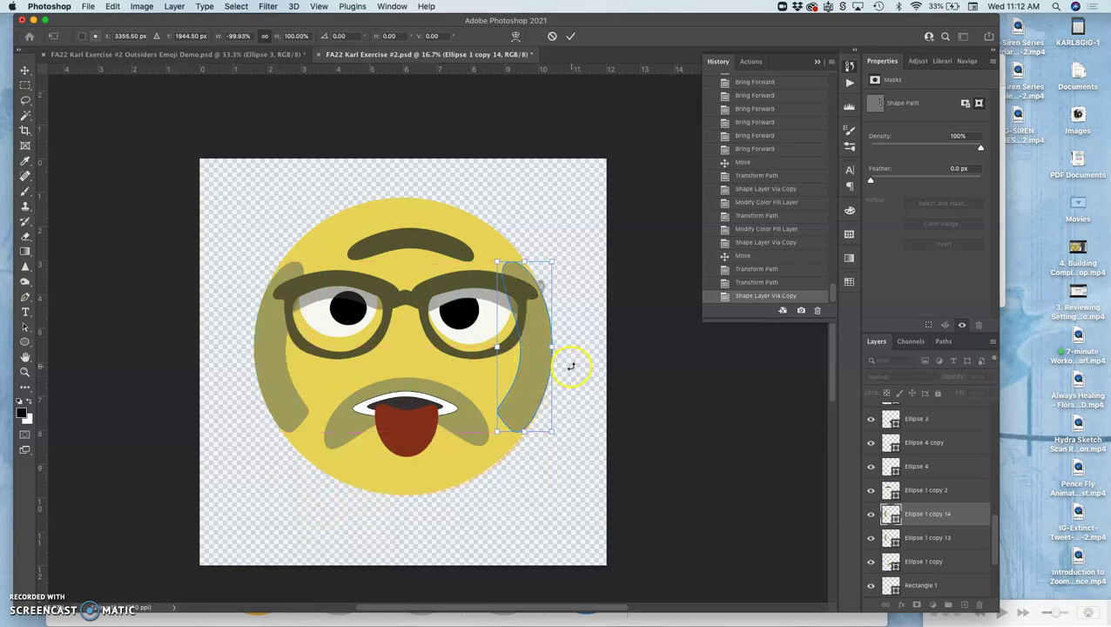
{"action": "left_click", "coordinate": [25, 68]}
Step: Select the bottom screenshot layer and zoom further out on the canvas
{"action": "left_click", "coordinate": [216, 246]}
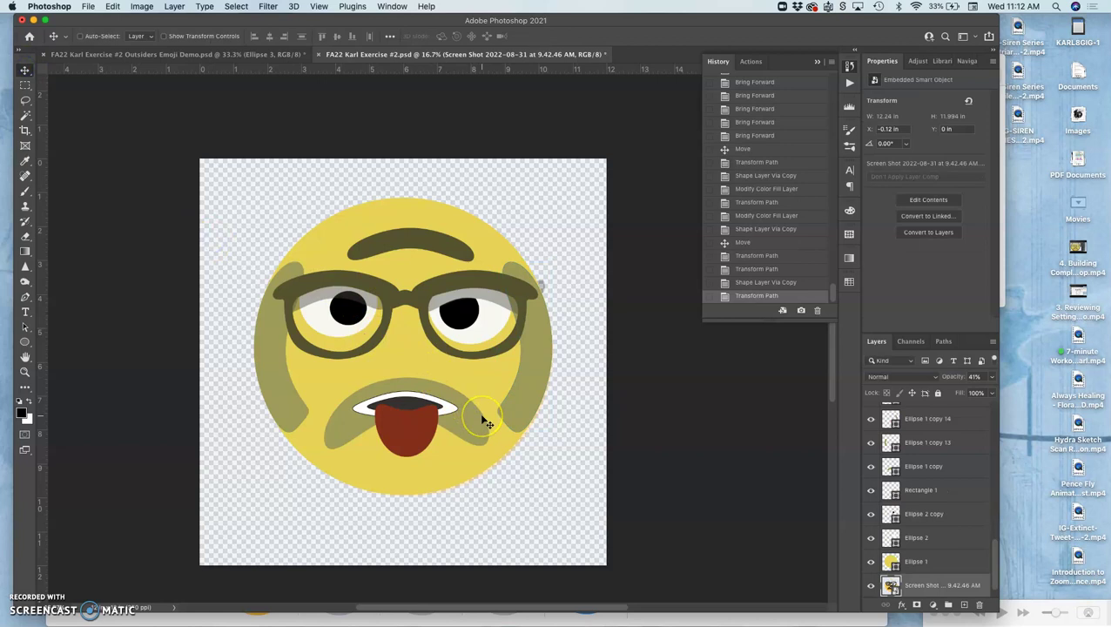
{"action": "key", "text": "super+minus"}
{"action": "scroll", "coordinate": [514, 390], "scroll_direction": "up", "scroll_amount": 2}
{"action": "scroll", "coordinate": [514, 389], "scroll_direction": "right", "scroll_amount": 2}
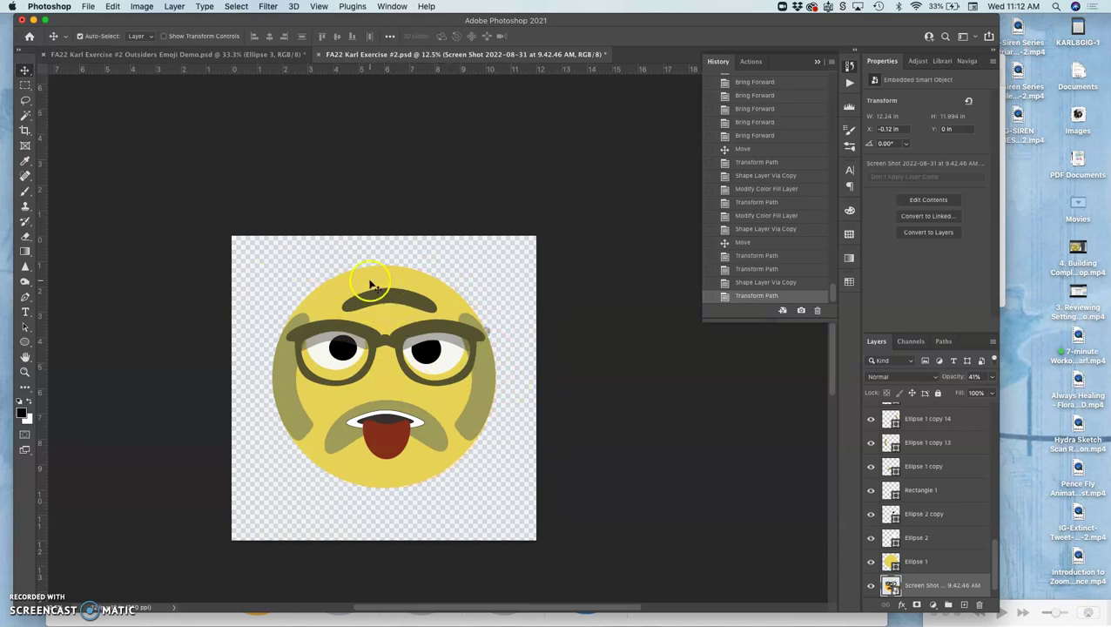
Step: Increase the canvas height to 14 inches with Canvas Size, adding space above the face
{"action": "left_click", "coordinate": [146, 10]}
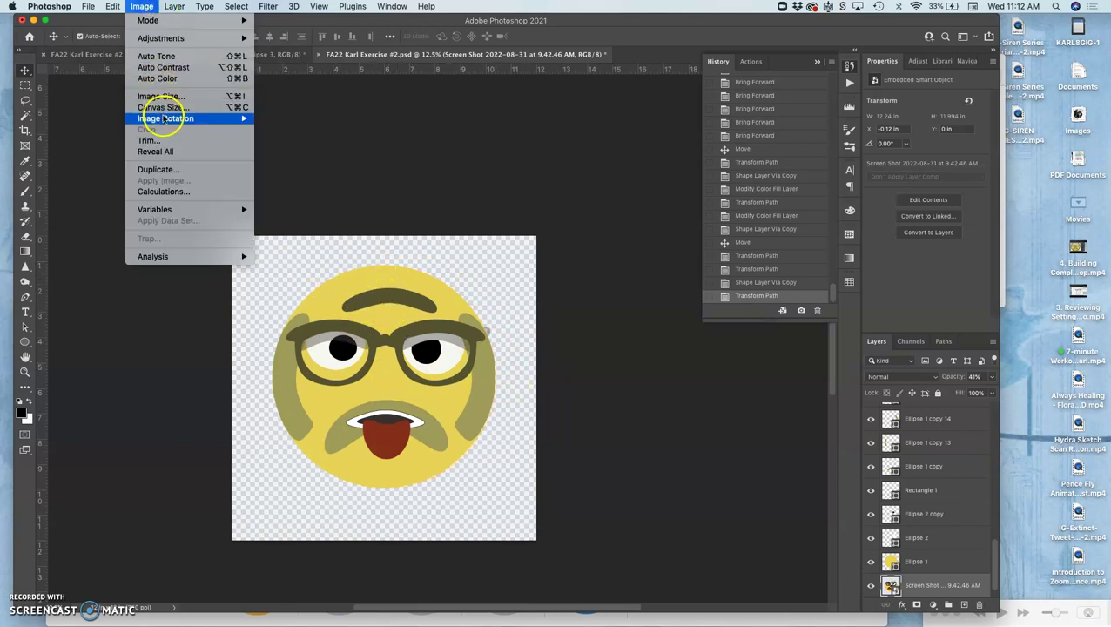
{"action": "left_click", "coordinate": [462, 233]}
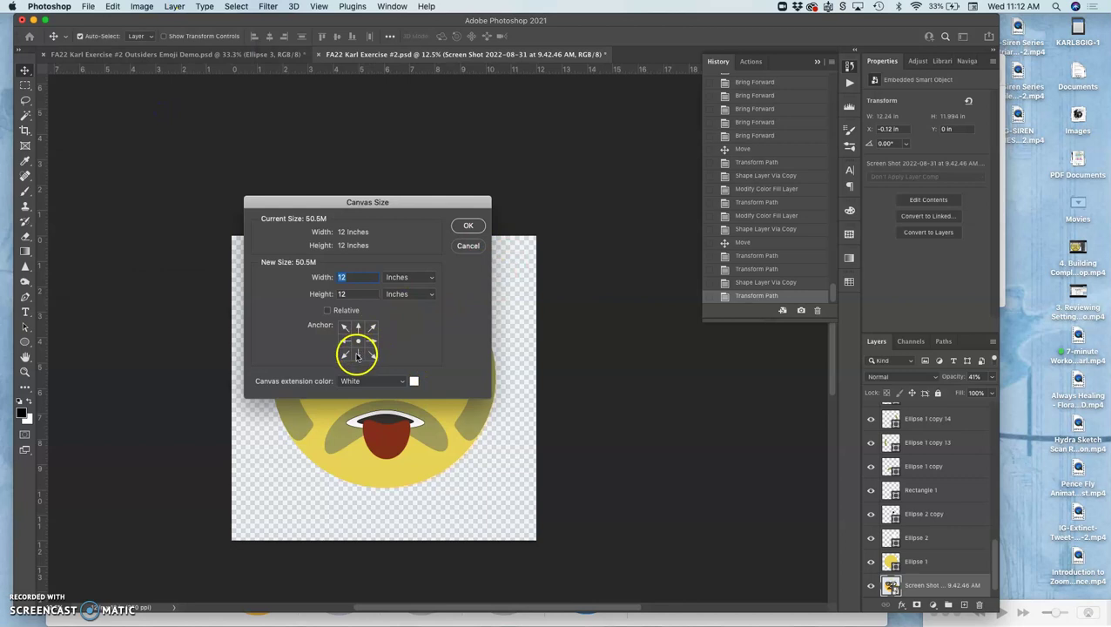
{"action": "key", "text": "Tab"}
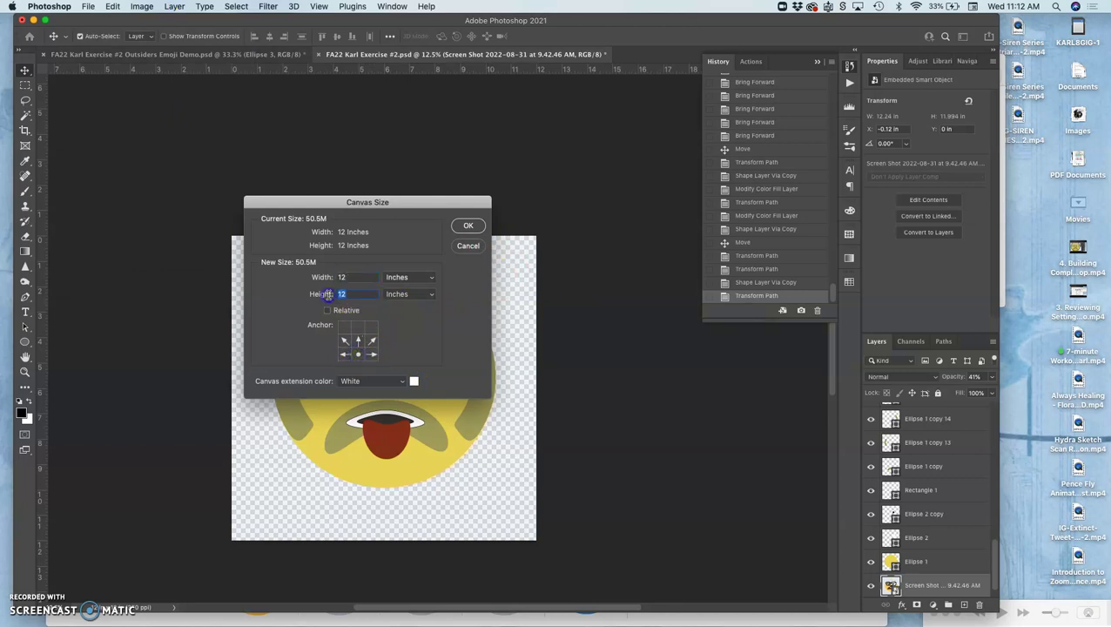
{"action": "type", "text": "14"}
{"action": "left_click", "coordinate": [468, 226]}
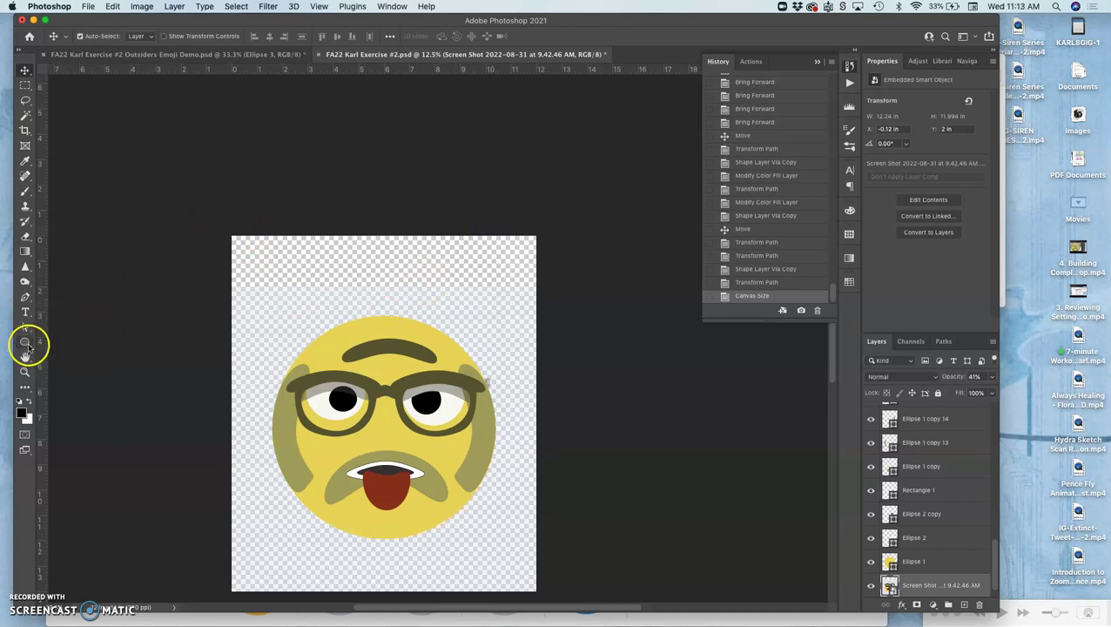
Step: Choose the Custom Shape Tool, enlarge the shape picker and select the Fox from Wild Animals
{"action": "left_click", "coordinate": [25, 342]}
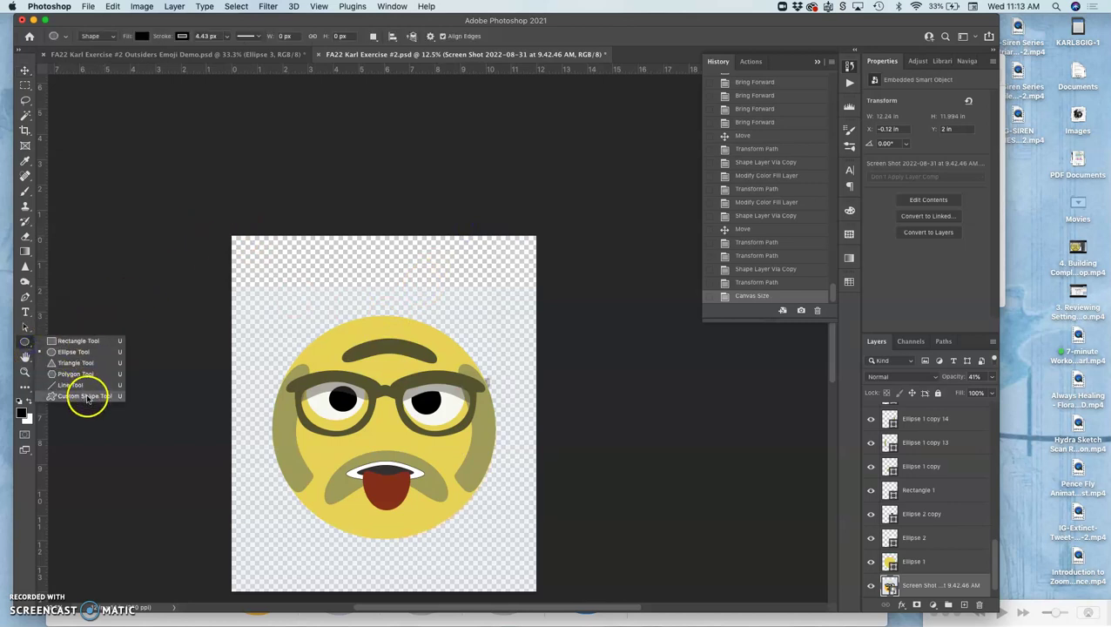
{"action": "left_click", "coordinate": [84, 396]}
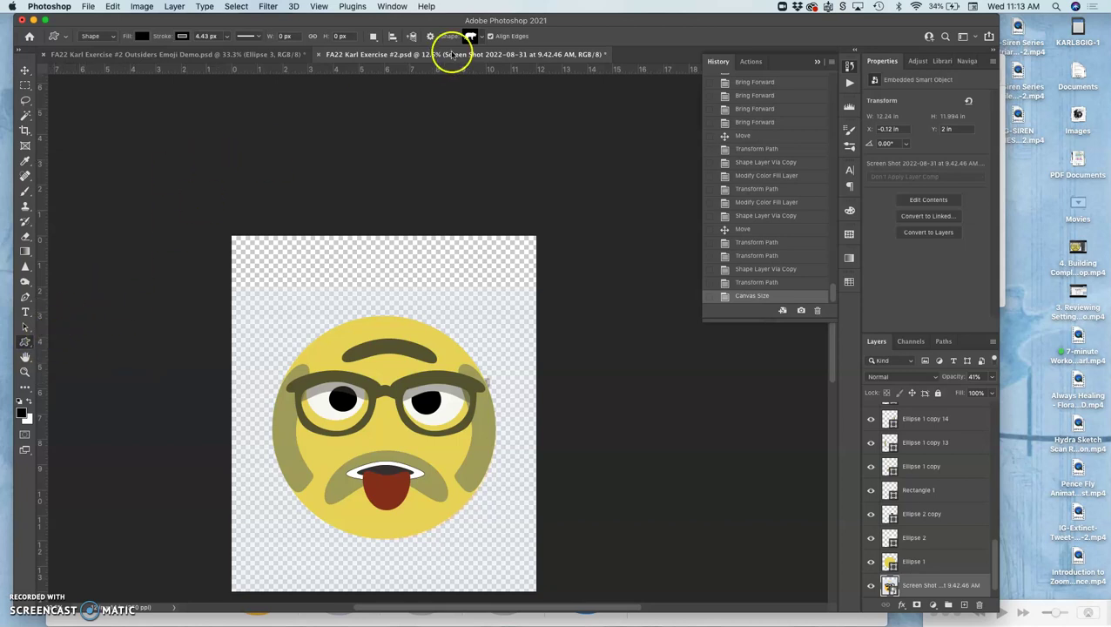
{"action": "left_click", "coordinate": [481, 37]}
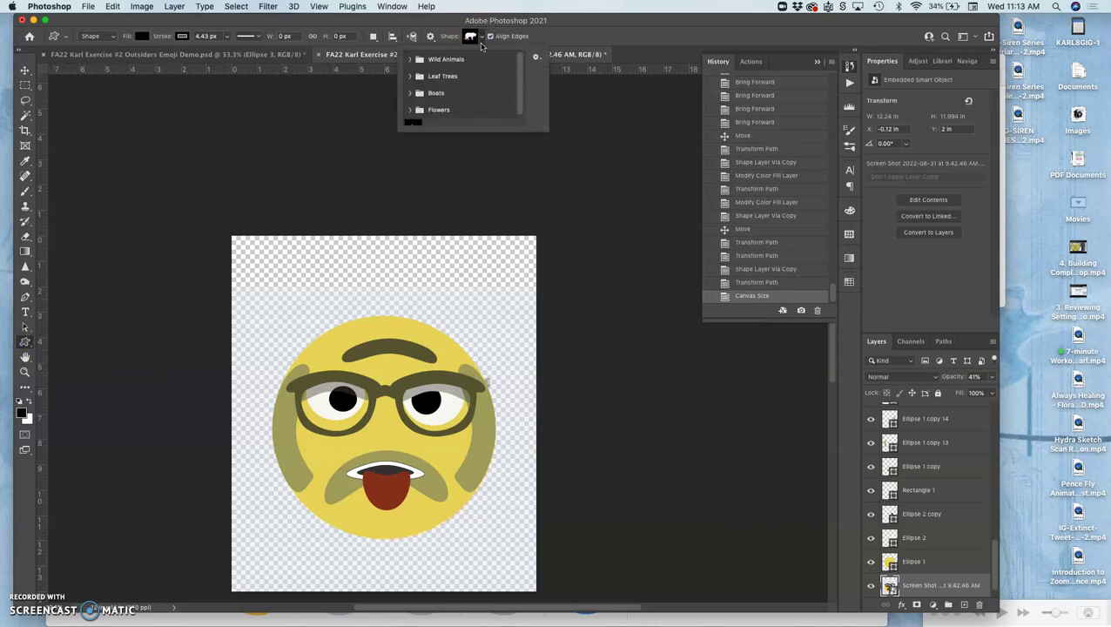
{"action": "left_click_drag", "start_coordinate": [545, 129], "coordinate": [618, 232]}
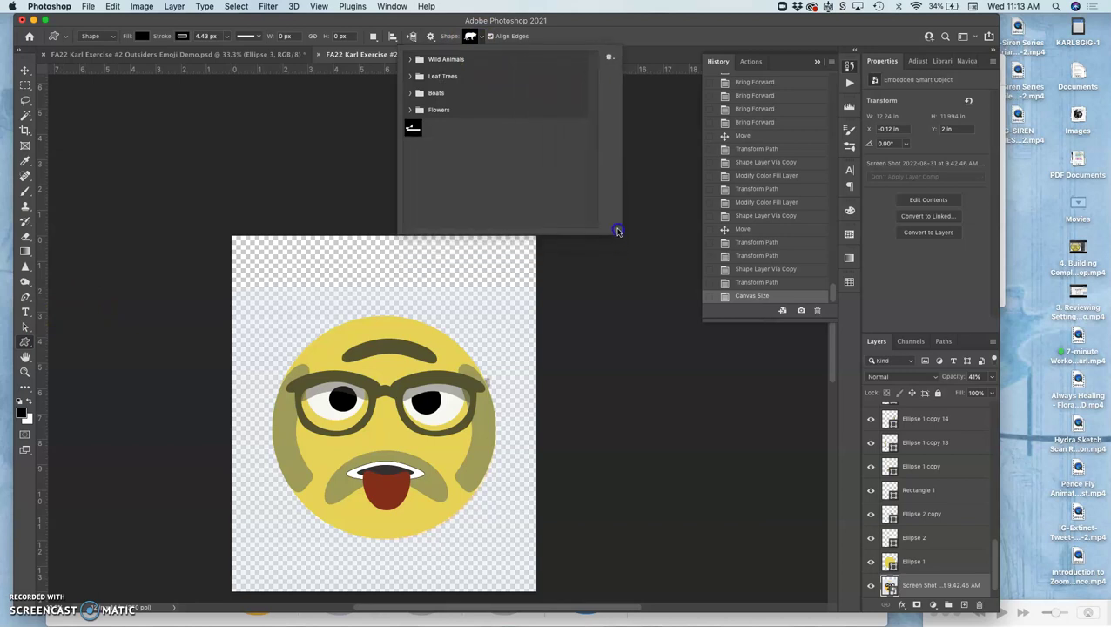
{"action": "left_click", "coordinate": [410, 59]}
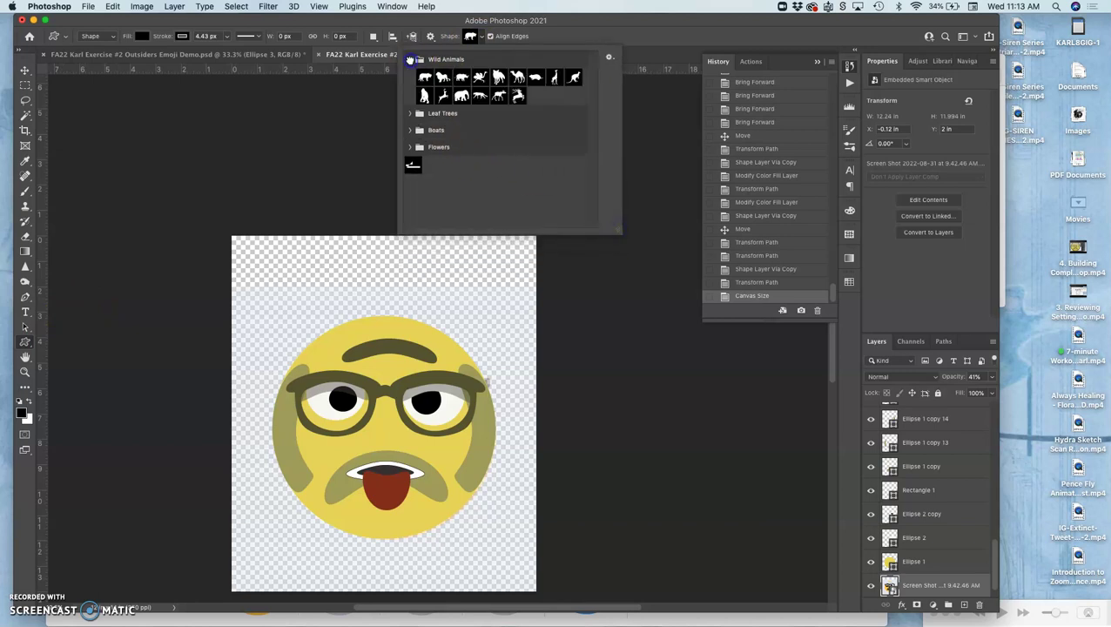
{"action": "left_click", "coordinate": [499, 77]}
{"action": "left_click", "coordinate": [372, 298]}
Step: Draw a large Fox shape over the head, undoing an accidental small extra fox
{"action": "left_click", "coordinate": [499, 76]}
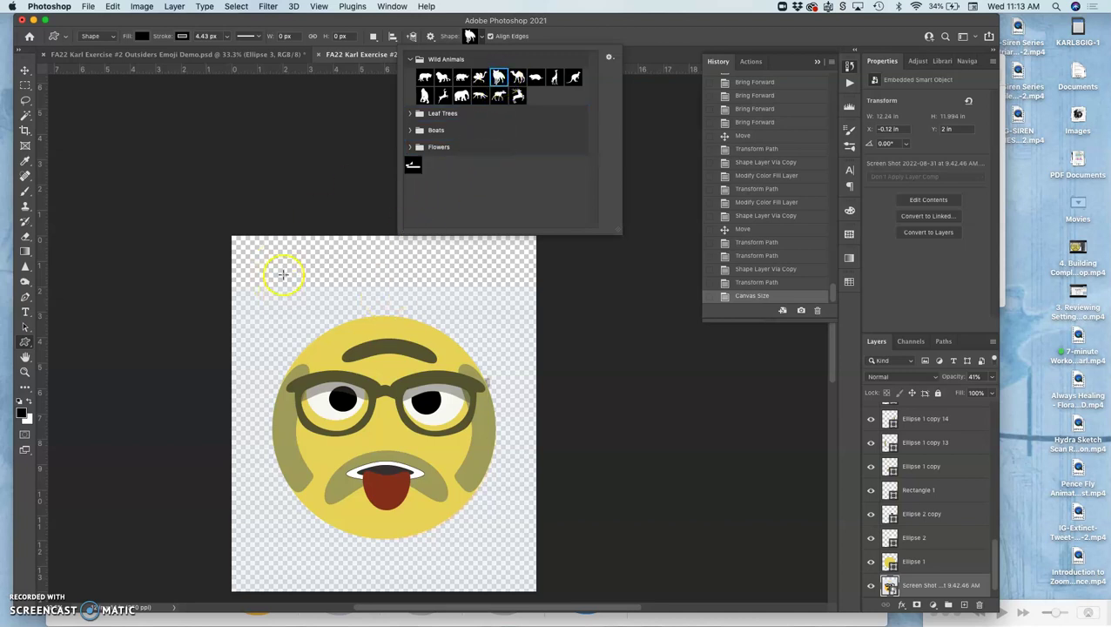
{"action": "left_click_drag", "start_coordinate": [283, 275], "coordinate": [483, 478]}
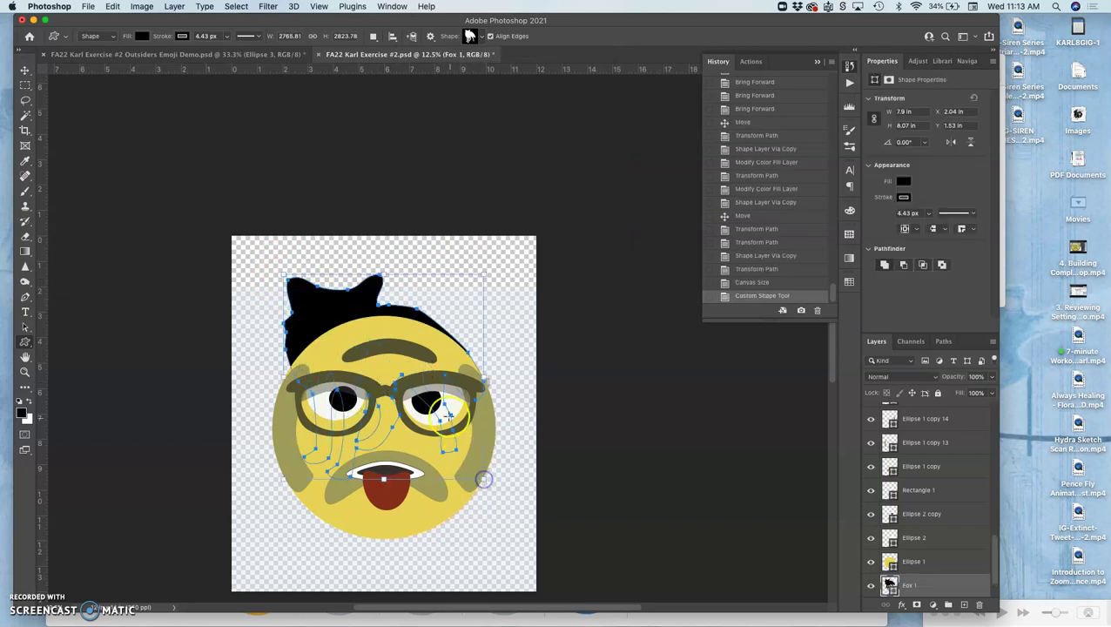
{"action": "mouse_move", "coordinate": [347, 312]}
{"action": "left_mouse_down"}
{"action": "mouse_move", "coordinate": [349, 290]}
{"action": "mouse_move", "coordinate": [332, 319]}
{"action": "left_mouse_up"}
{"action": "key", "text": "super+z"}
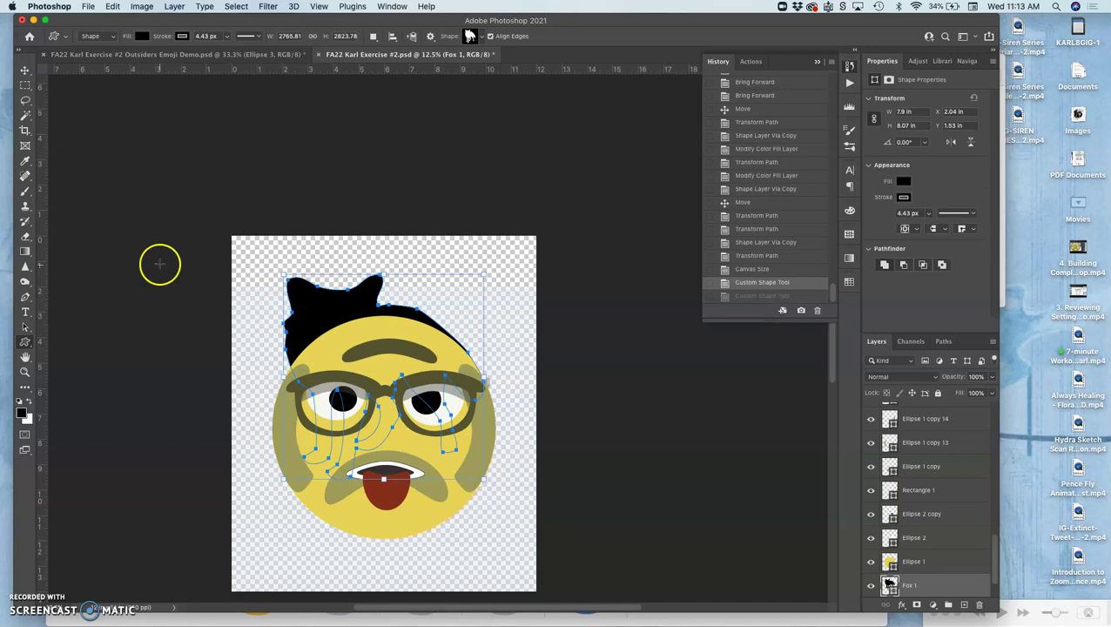
Step: Move the black fox up and left, and drag the Fox 1 layer up the Layers panel
{"action": "left_click", "coordinate": [24, 71]}
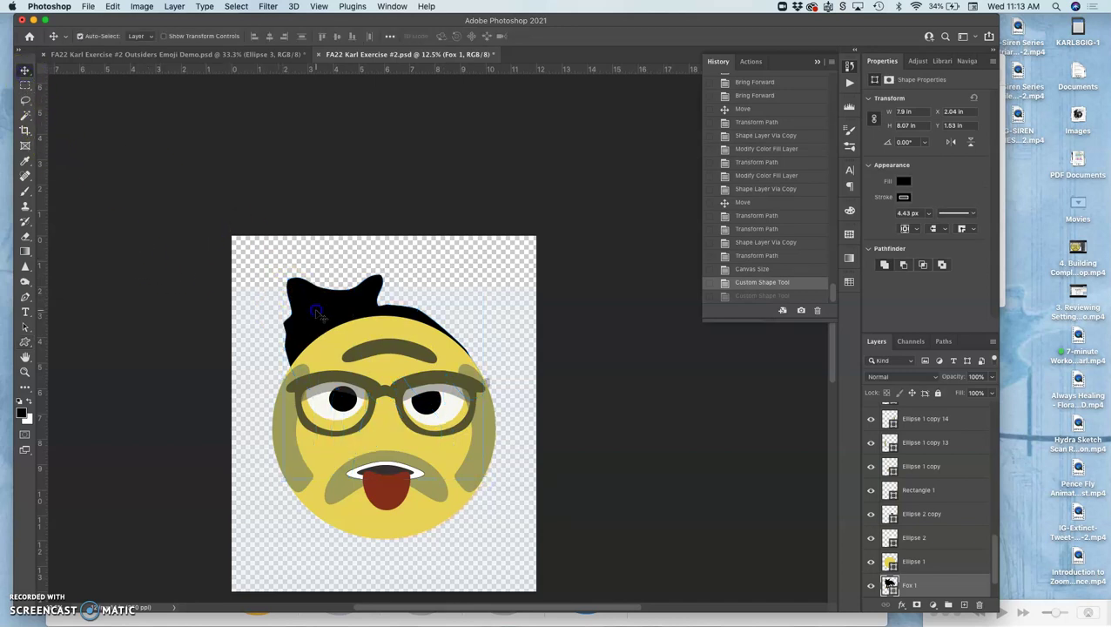
{"action": "left_click_drag", "start_coordinate": [334, 308], "coordinate": [312, 286]}
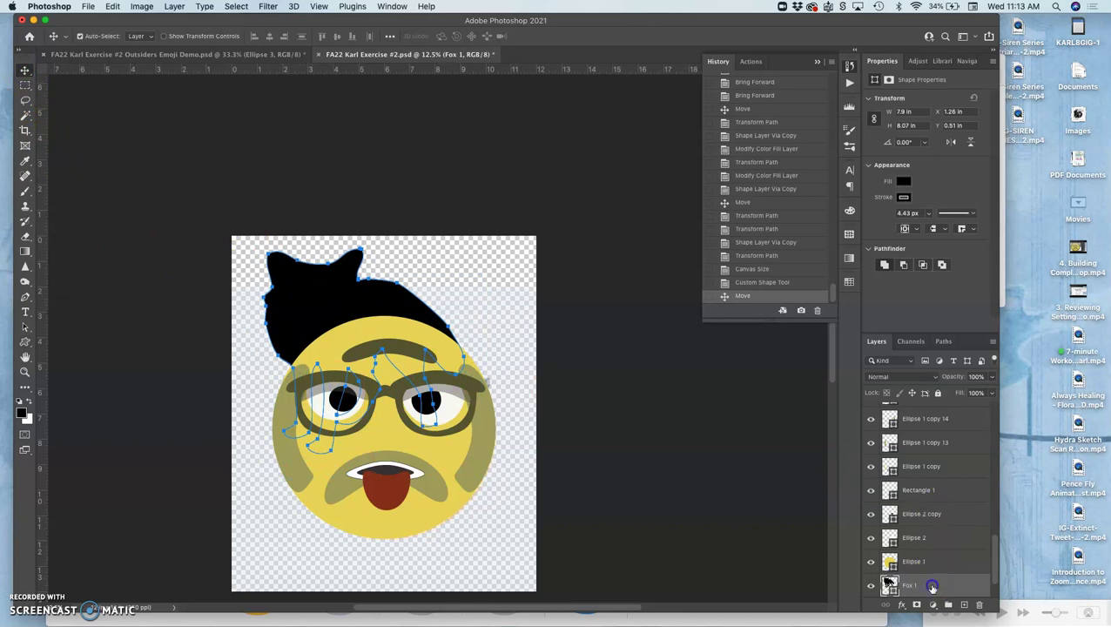
{"action": "left_click_drag", "start_coordinate": [930, 581], "coordinate": [339, 300]}
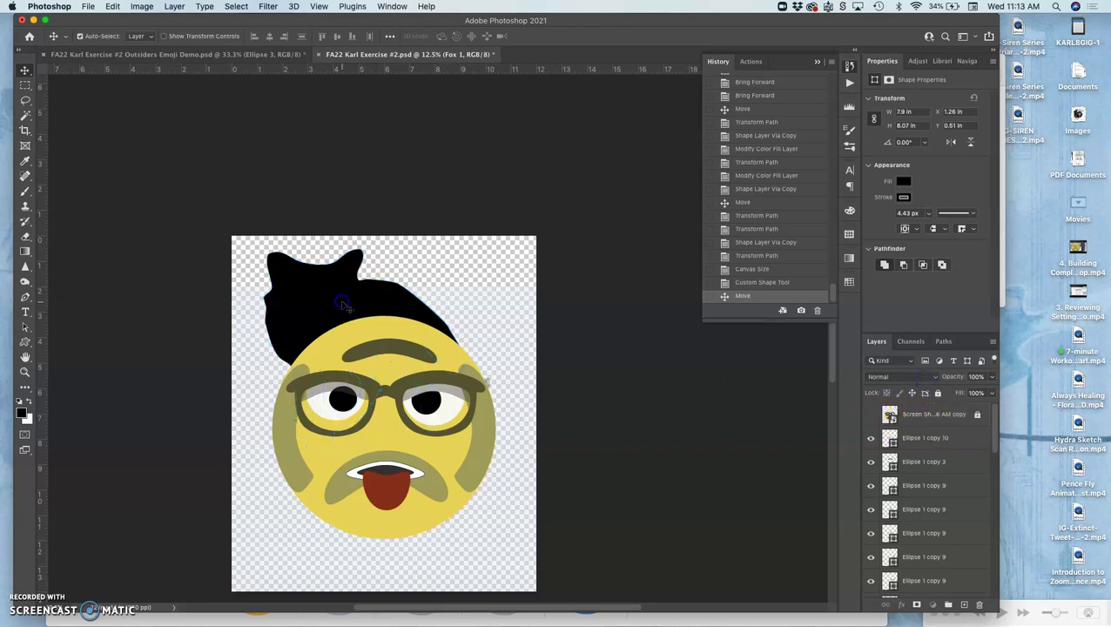
{"action": "left_click", "coordinate": [893, 488]}
{"action": "scroll", "coordinate": [893, 496], "scroll_direction": "down", "scroll_amount": 5}
{"action": "left_click_drag", "start_coordinate": [915, 540], "coordinate": [914, 393]}
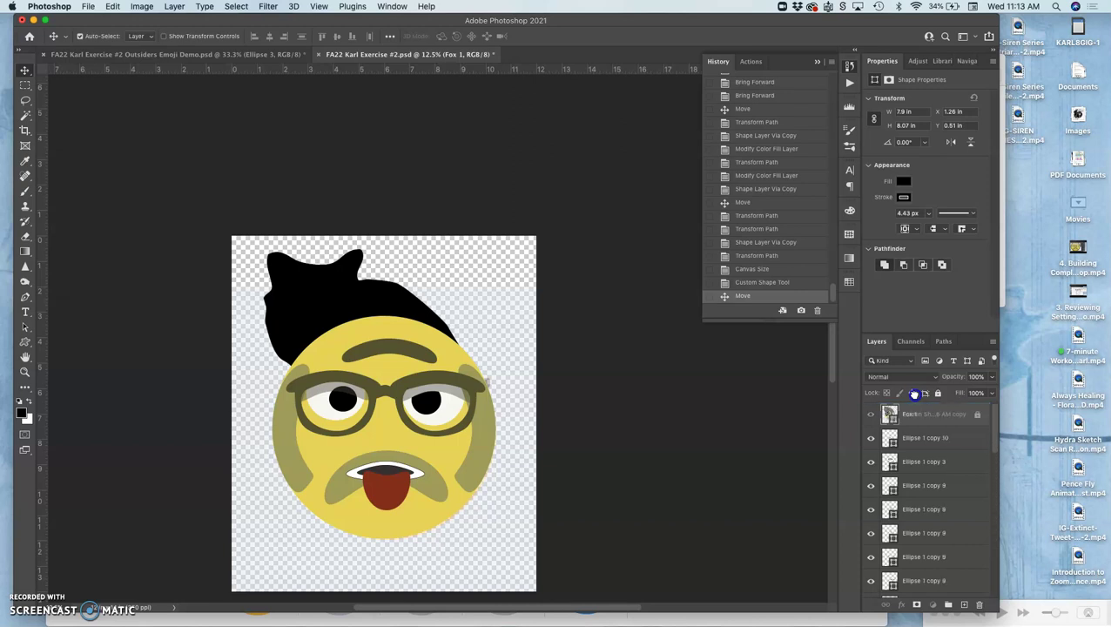
Step: Drop Fox 1 below the Screen Shot layer and stretch it to about 120% width
{"action": "left_click_drag", "start_coordinate": [914, 394], "coordinate": [906, 431]}
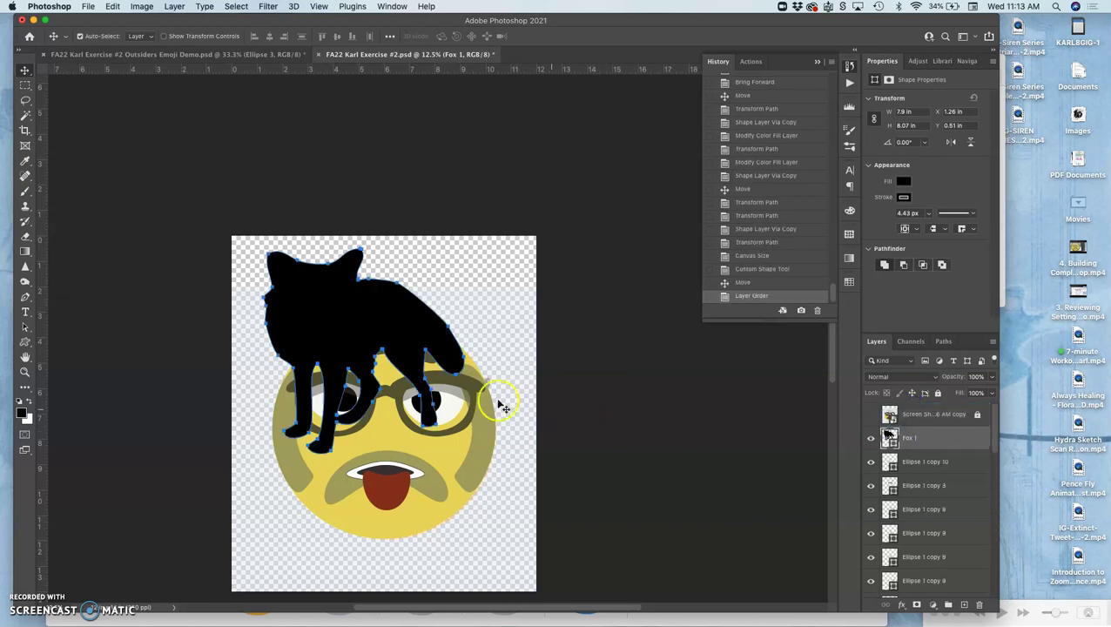
{"action": "key", "text": "super+t"}
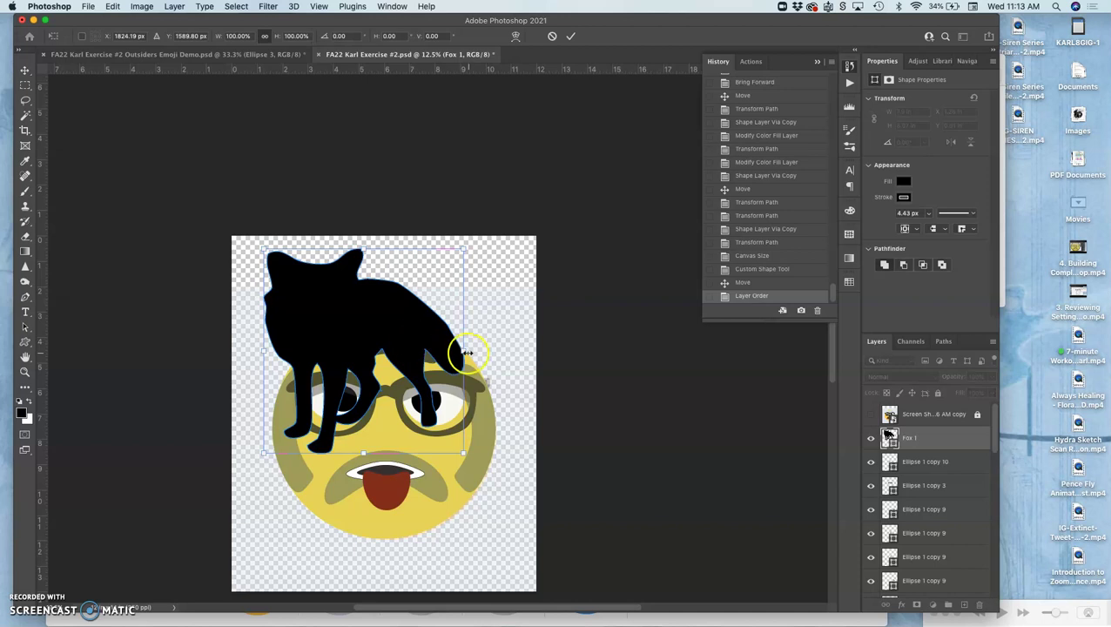
{"action": "left_click_drag", "start_coordinate": [473, 353], "coordinate": [505, 357]}
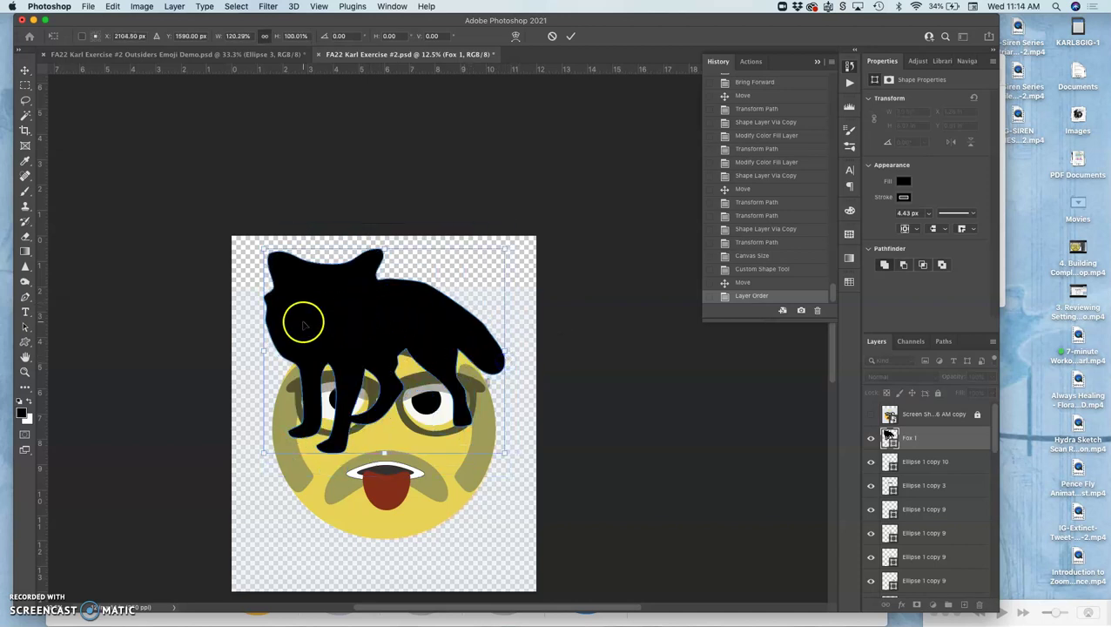
Step: Warp the fox into shaggy hair over the head, lifting the lower strands off the eyes
{"action": "right_click", "coordinate": [318, 319]}
{"action": "left_click", "coordinate": [341, 398]}
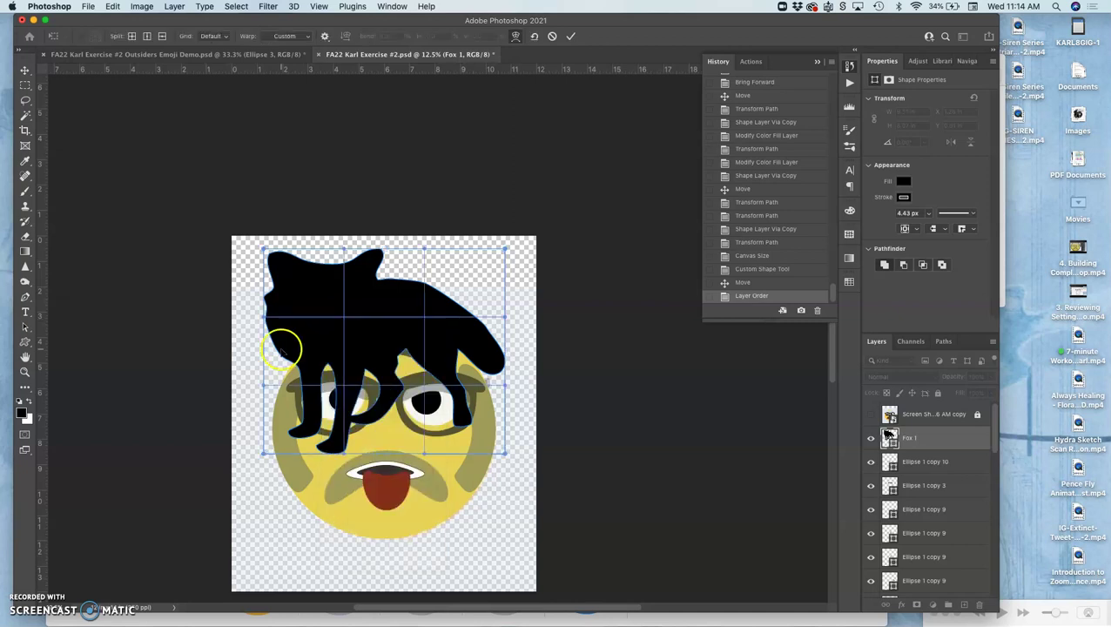
{"action": "left_click_drag", "start_coordinate": [280, 404], "coordinate": [276, 446]}
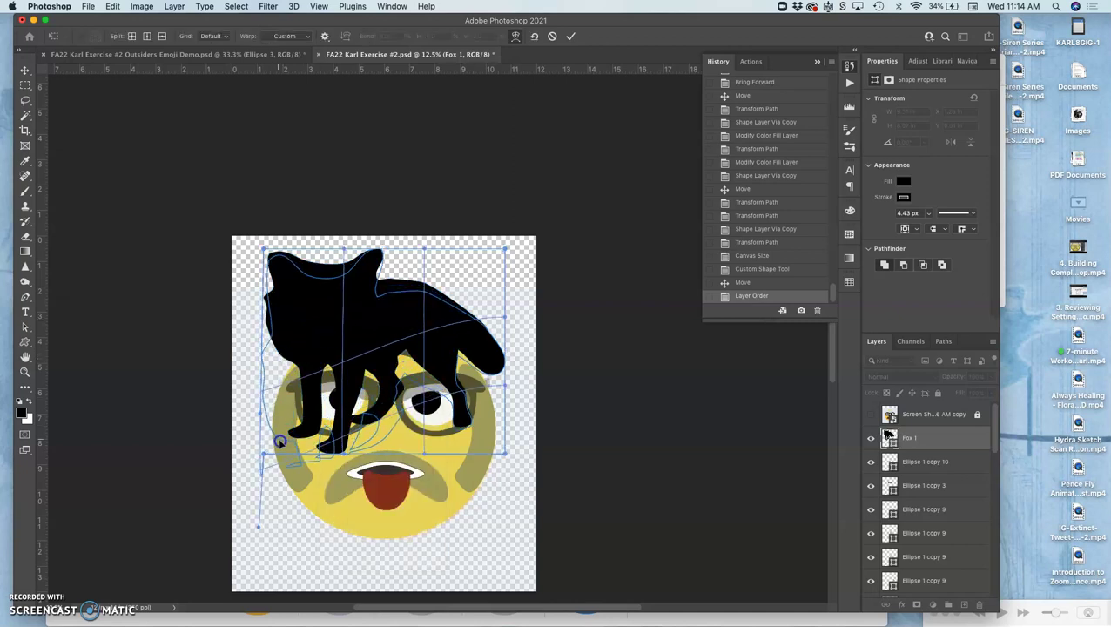
{"action": "left_click_drag", "start_coordinate": [344, 409], "coordinate": [397, 370]}
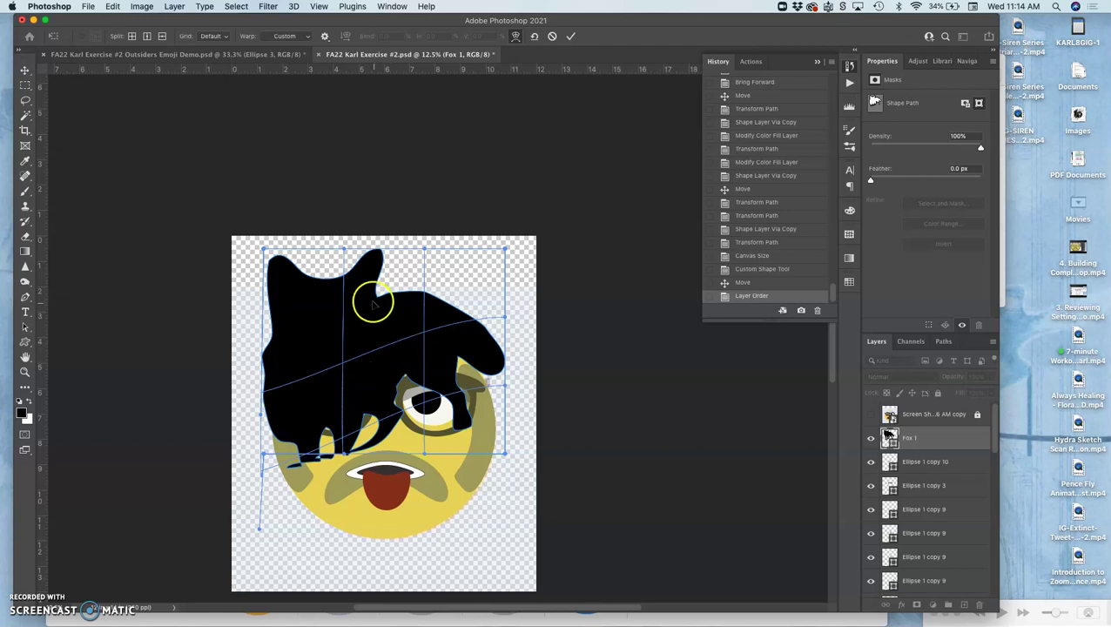
{"action": "left_click_drag", "start_coordinate": [372, 301], "coordinate": [404, 317]}
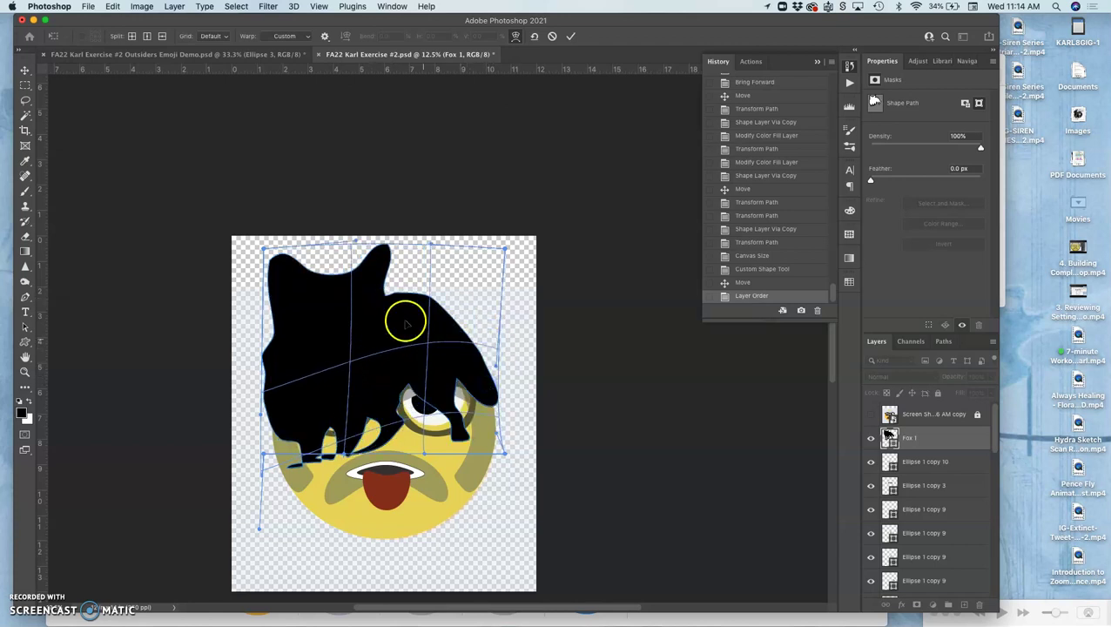
{"action": "left_click_drag", "start_coordinate": [343, 292], "coordinate": [341, 327]}
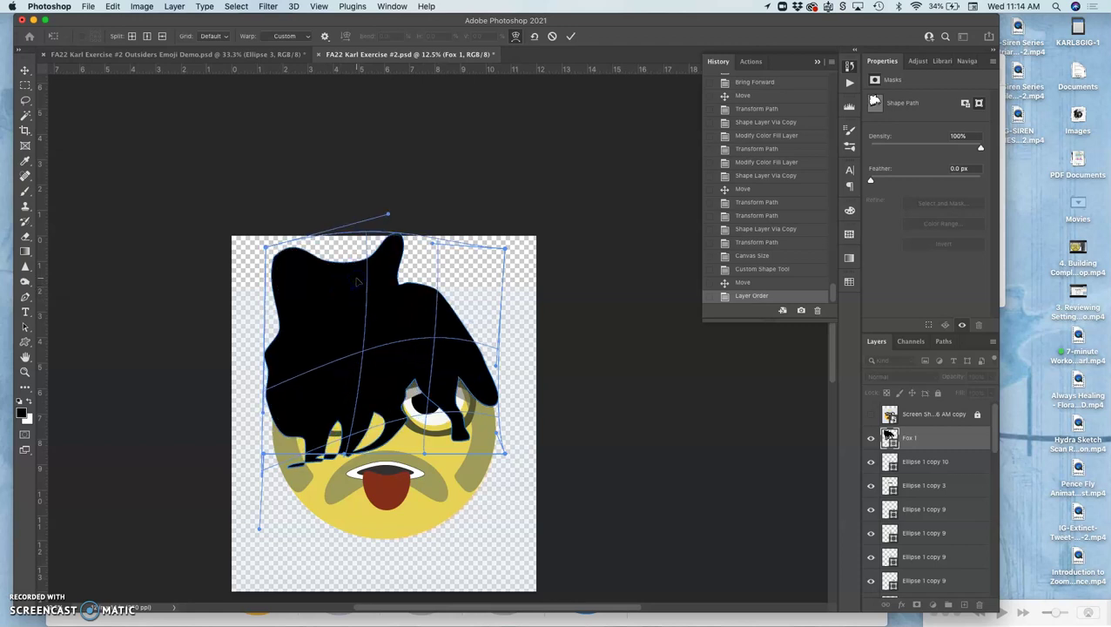
{"action": "mouse_move", "coordinate": [319, 384]}
{"action": "left_mouse_down"}
{"action": "mouse_move", "coordinate": [310, 401]}
{"action": "mouse_move", "coordinate": [258, 275]}
{"action": "mouse_move", "coordinate": [277, 261]}
{"action": "mouse_move", "coordinate": [310, 290]}
{"action": "mouse_move", "coordinate": [290, 325]}
{"action": "mouse_move", "coordinate": [297, 365]}
{"action": "mouse_move", "coordinate": [336, 370]}
{"action": "left_mouse_up"}
{"action": "left_click", "coordinate": [359, 440]}
{"action": "left_click_drag", "start_coordinate": [360, 440], "coordinate": [357, 410]}
{"action": "left_click_drag", "start_coordinate": [423, 398], "coordinate": [437, 340]}
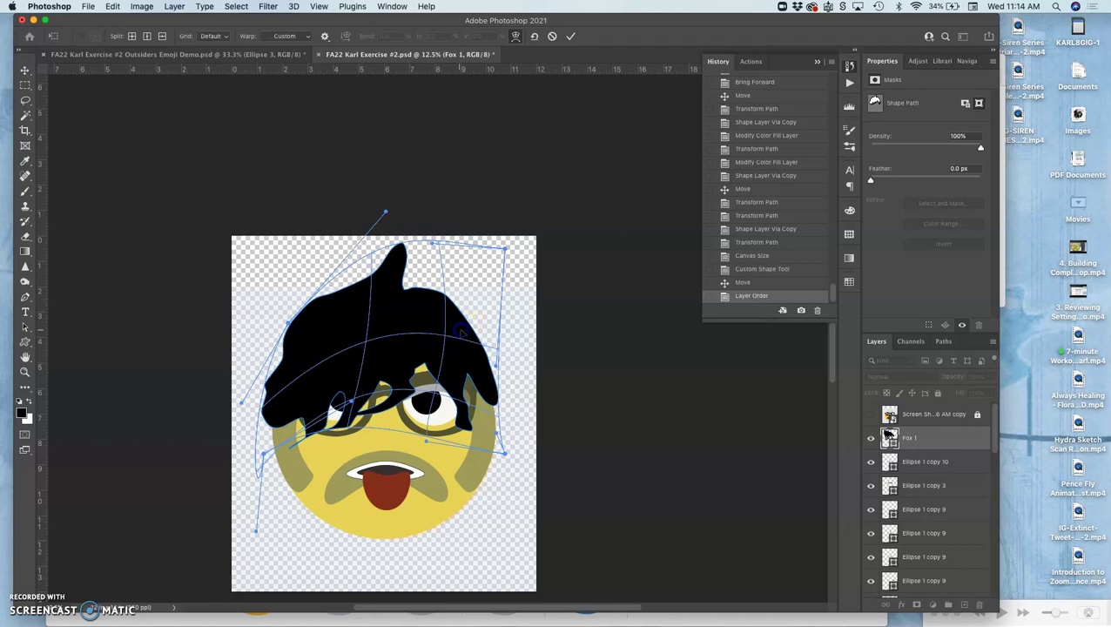
Step: Commit the hair warp and zoom in closer on the hair
{"action": "key", "text": "Return"}
{"action": "left_click", "coordinate": [478, 348]}
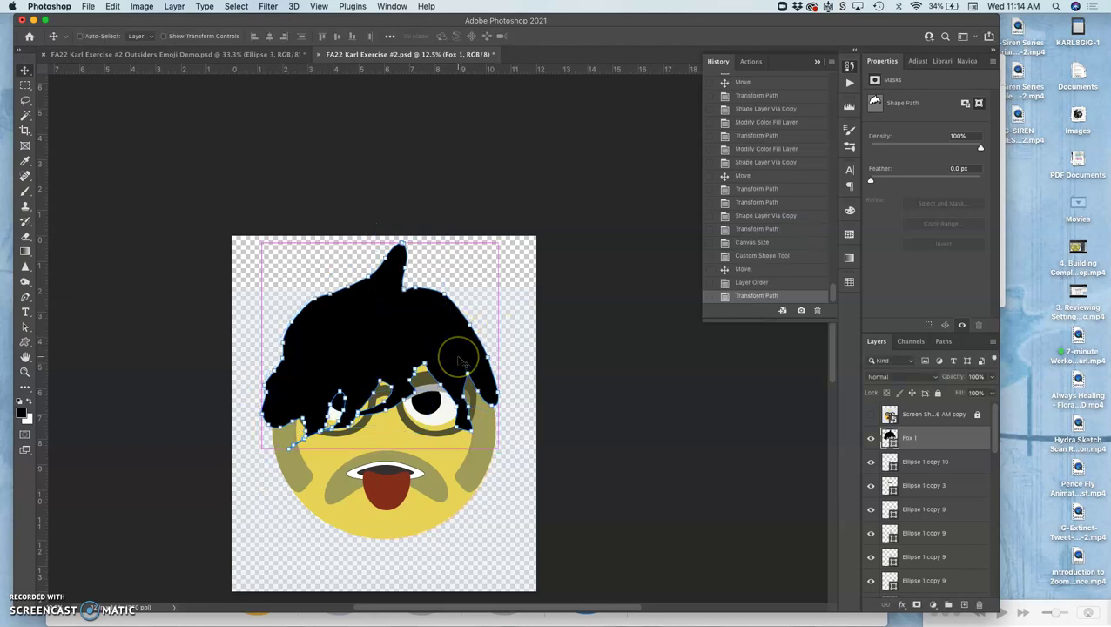
{"action": "left_click_drag", "start_coordinate": [461, 362], "coordinate": [294, 421]}
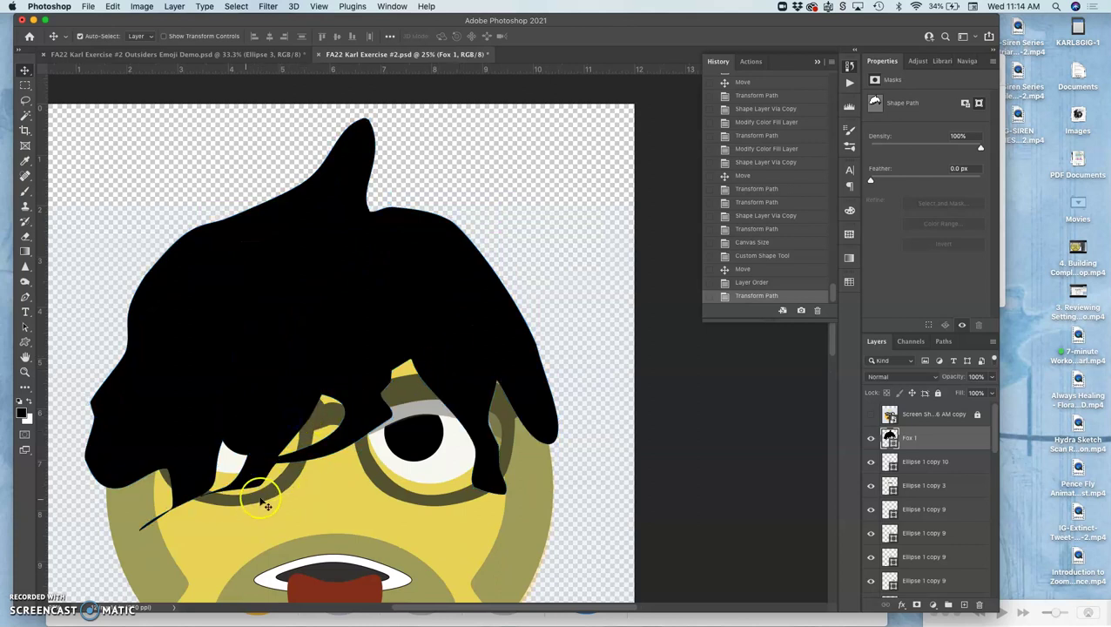
{"action": "scroll", "coordinate": [262, 504], "scroll_direction": "down", "scroll_amount": 3}
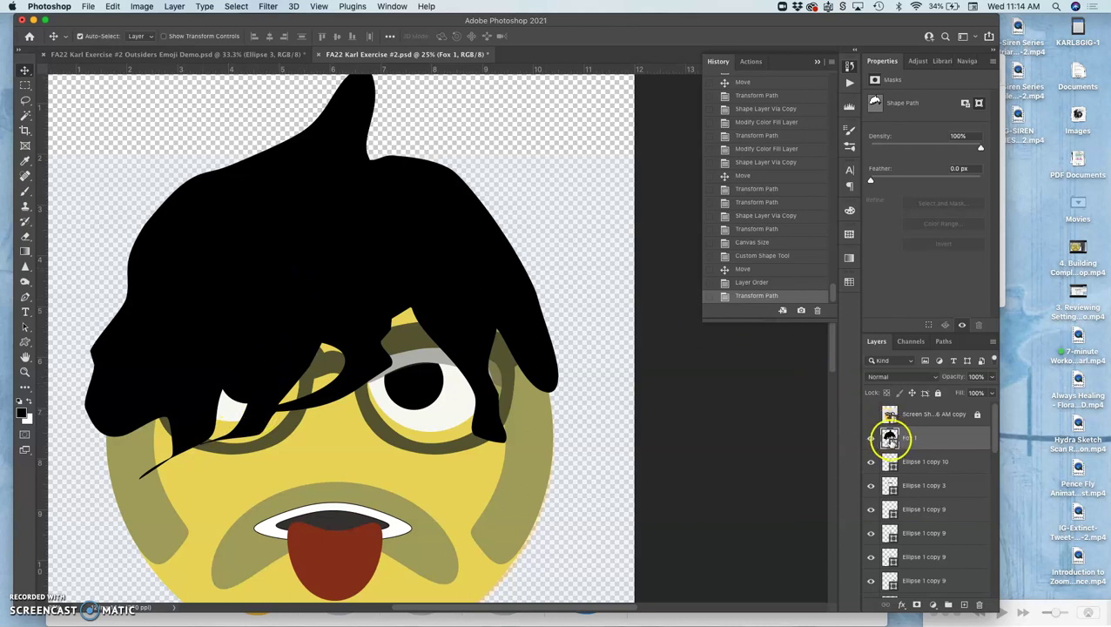
Step: Change the Fox 1 hair fill from black to dark grey #262323
{"action": "double_click", "coordinate": [889, 438]}
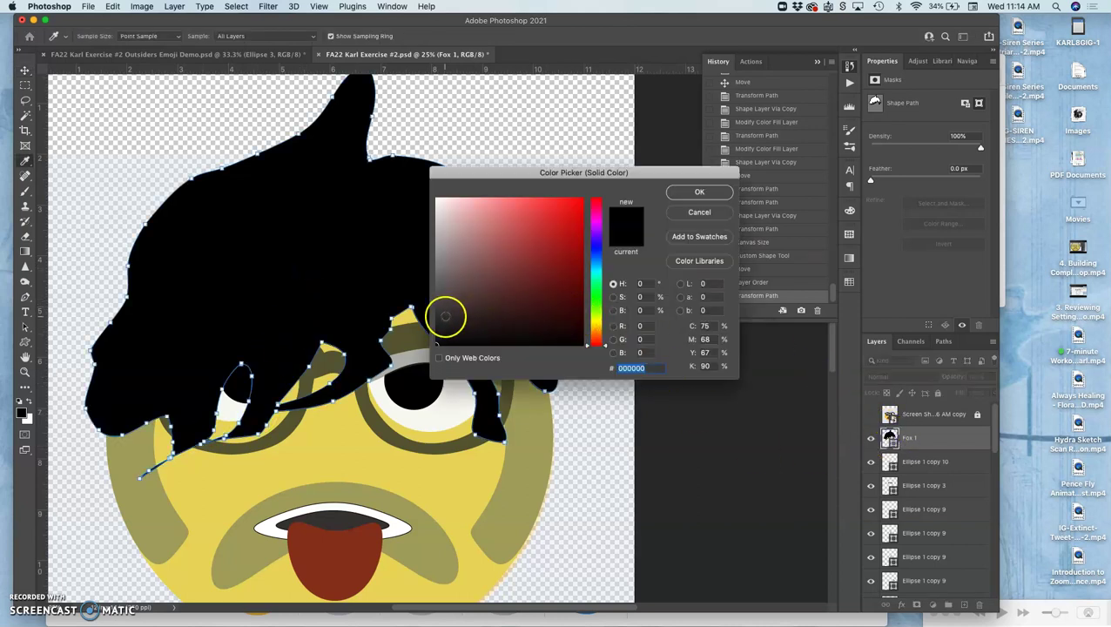
{"action": "left_click", "coordinate": [445, 323]}
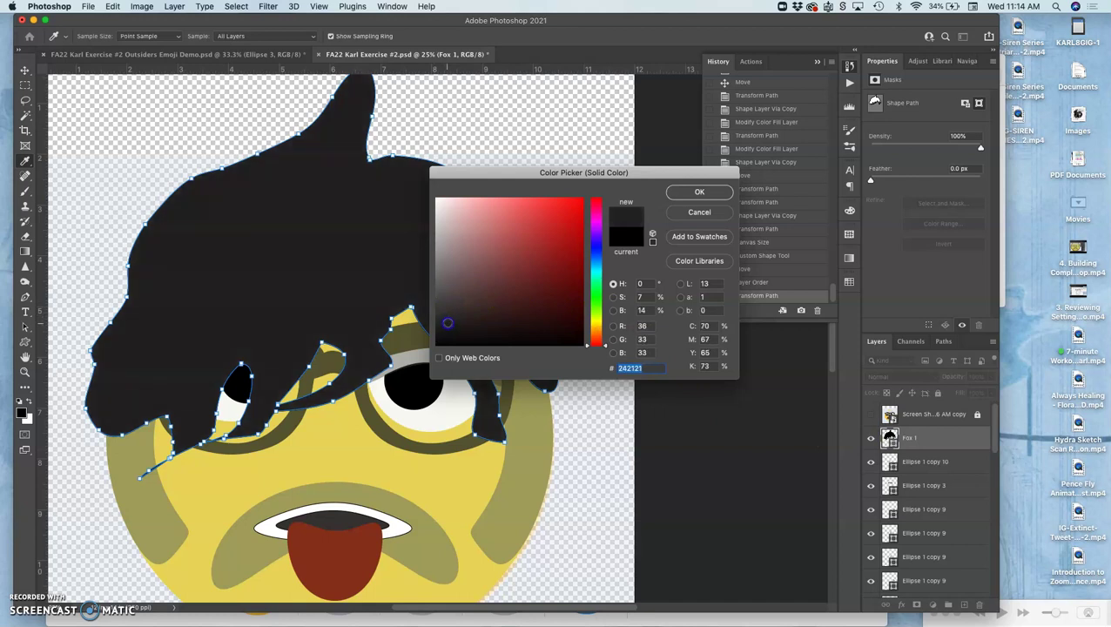
{"action": "left_click", "coordinate": [448, 323]}
{"action": "left_click", "coordinate": [699, 192]}
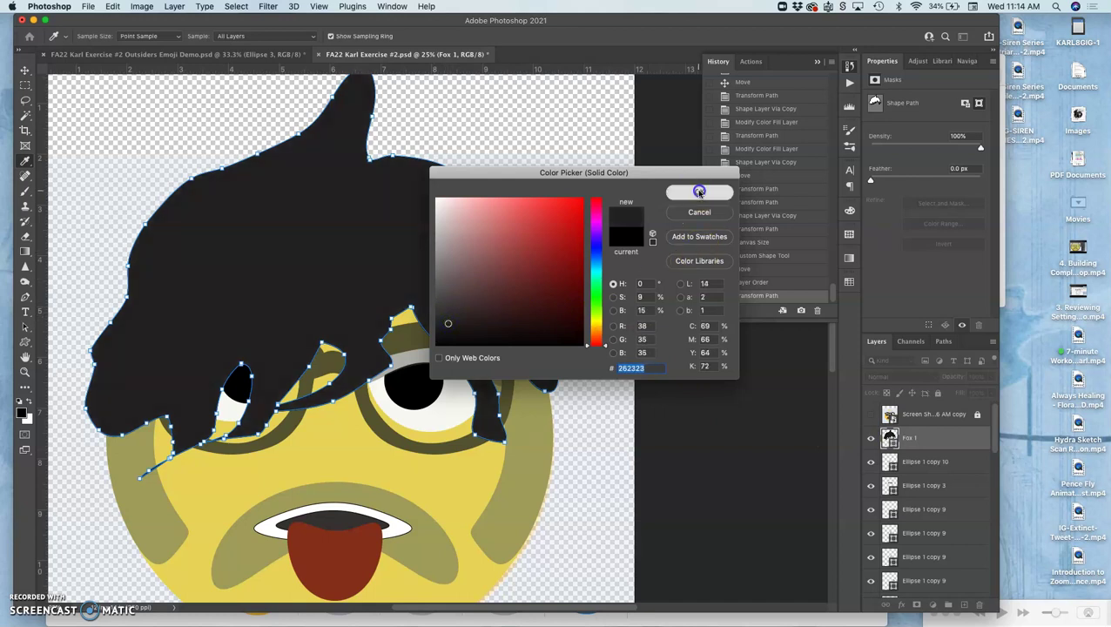
{"action": "left_click", "coordinate": [921, 440]}
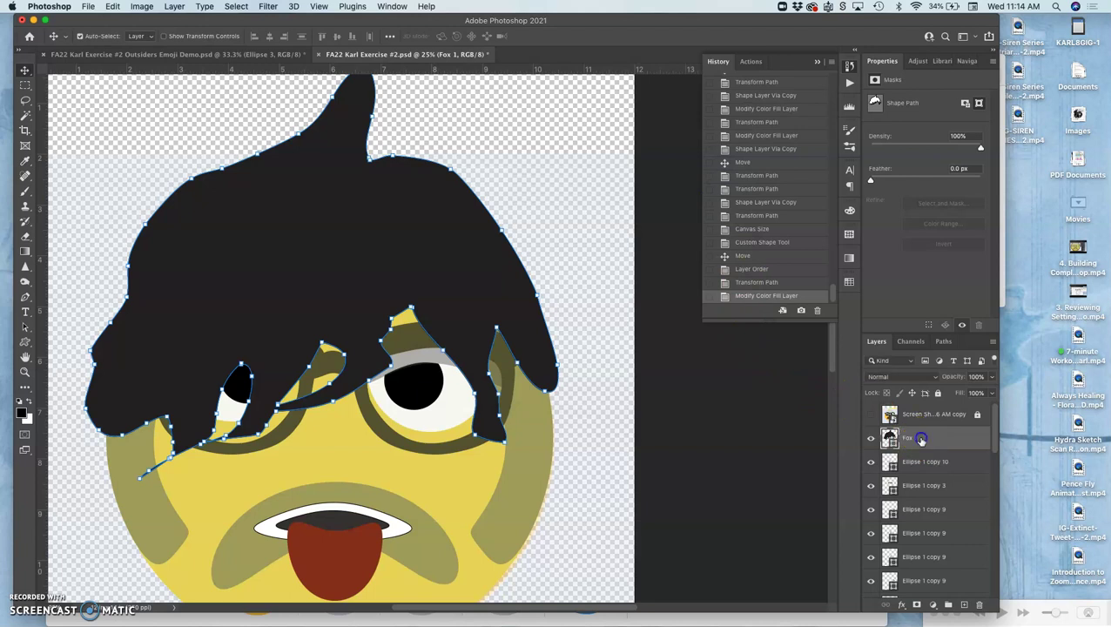
Step: Restack Fox 1 with Cmd+[ and Cmd+] until it sits just above Ellipse 2 copy 2
{"action": "key", "text": "super+bracketleft"}
{"action": "key", "text": "super+bracketleft"}
{"action": "key", "text": "super+bracketleft"}
{"action": "key", "text": "super+bracketleft"}
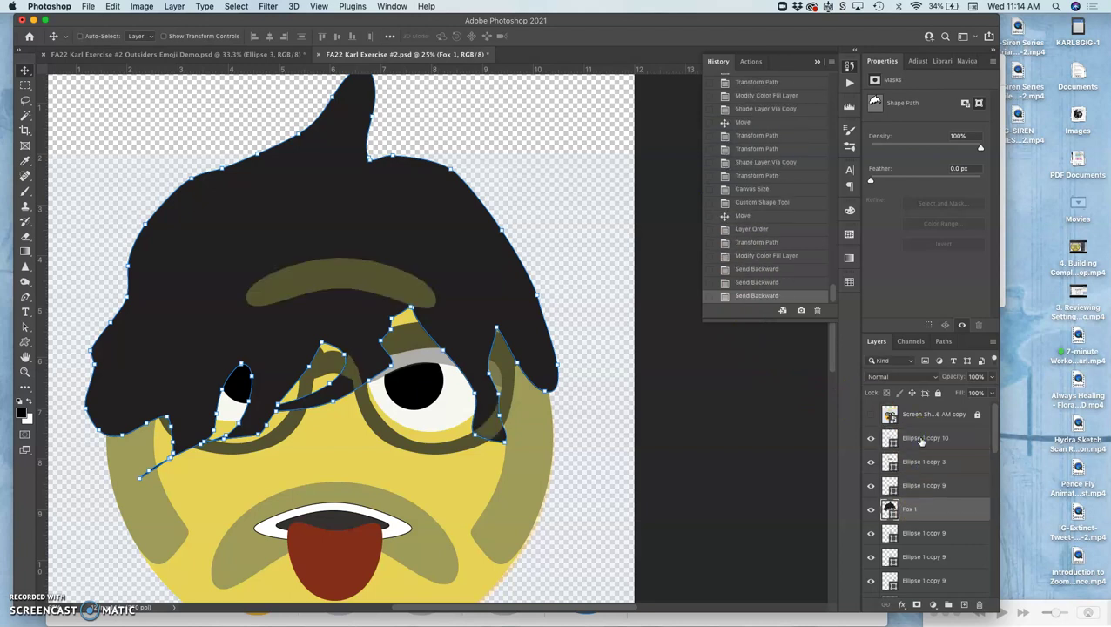
{"action": "key", "text": "super+bracketleft"}
{"action": "key", "text": "super+bracketleft"}
{"action": "key", "text": "super+bracketleft"}
{"action": "key", "text": "super+bracketleft"}
{"action": "key", "text": "super+bracketleft"}
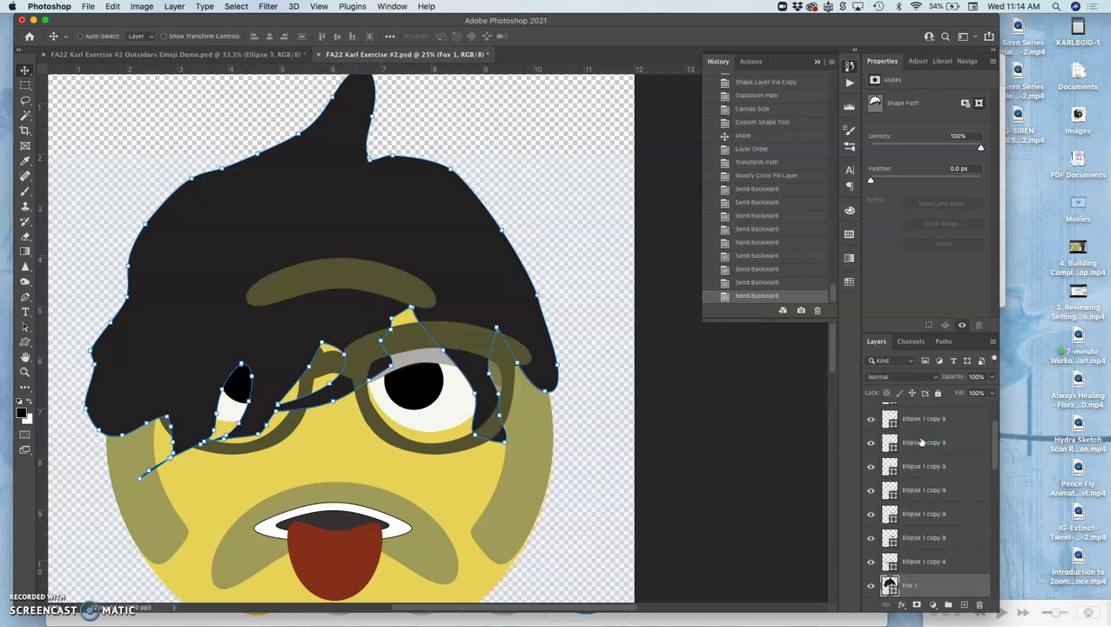
{"action": "key", "text": "super+bracketleft"}
{"action": "key", "text": "super+bracketleft"}
{"action": "key", "text": "super+bracketleft"}
{"action": "key", "text": "super+bracketleft"}
{"action": "key", "text": "super+bracketleft"}
{"action": "key", "text": "super+bracketleft"}
{"action": "key", "text": "super+bracketleft"}
{"action": "key", "text": "super+bracketleft"}
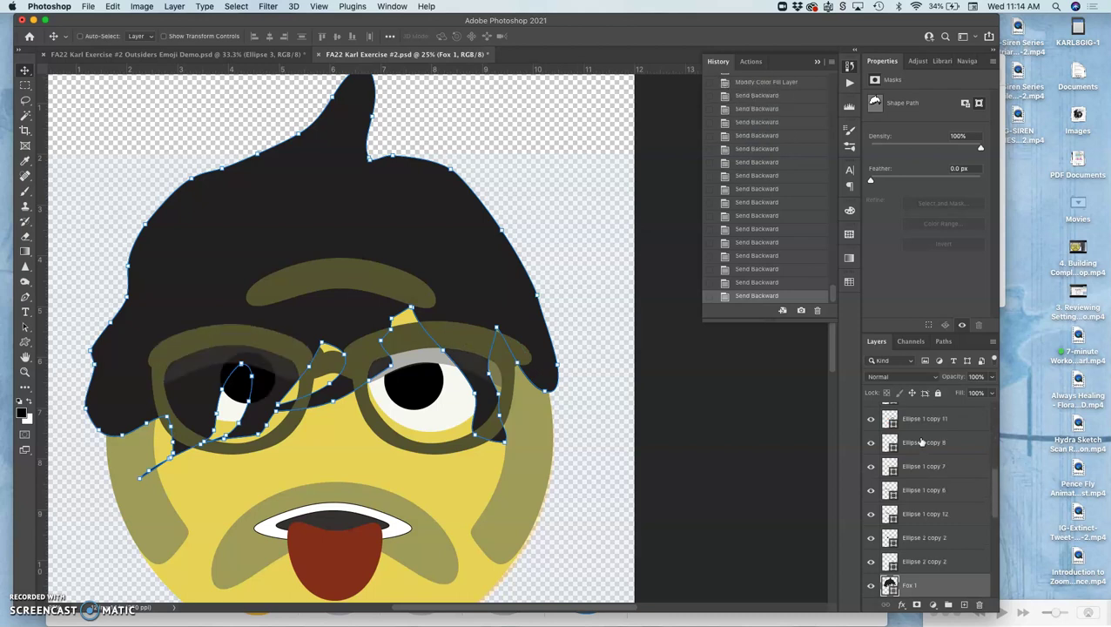
{"action": "key", "text": "super+bracketright"}
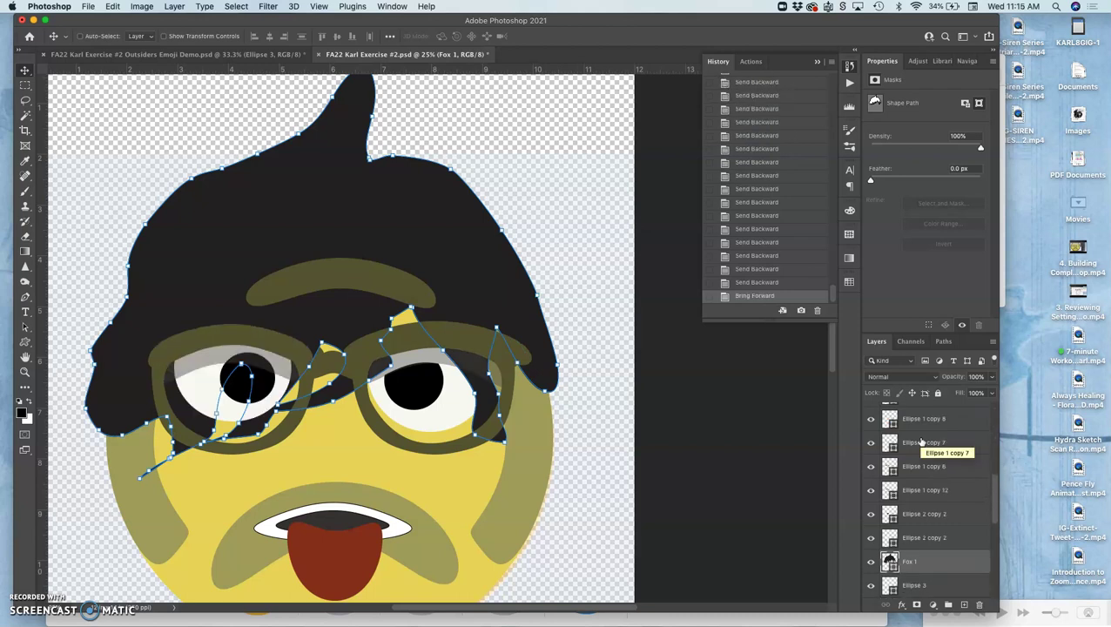
{"action": "key", "text": "super+bracketright"}
{"action": "key", "text": "super+bracketright"}
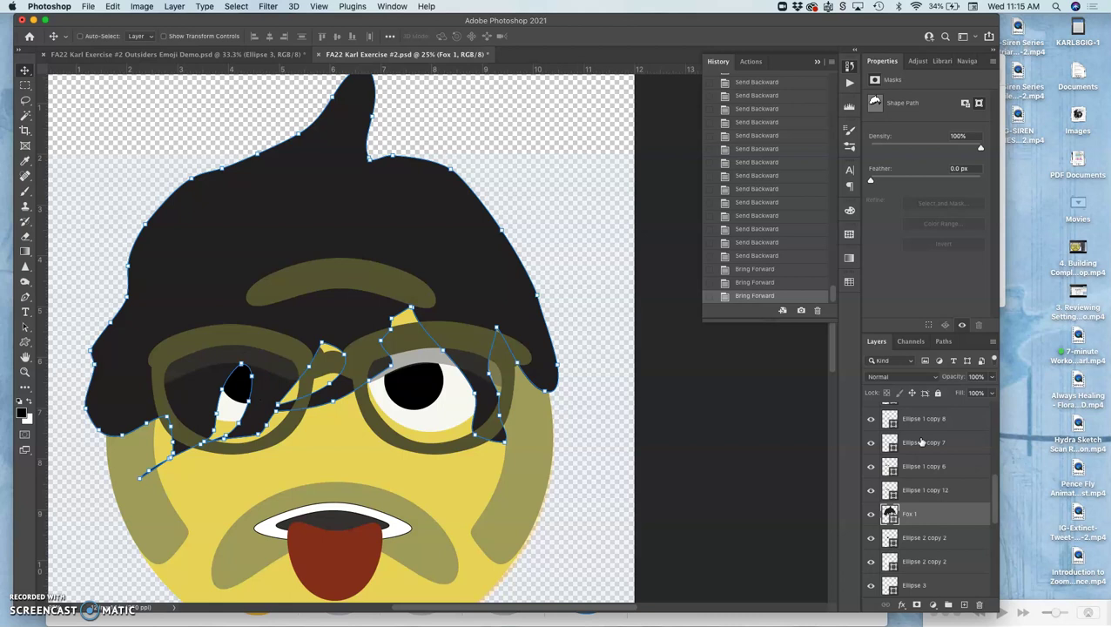
{"action": "key", "text": "super+bracketleft"}
{"action": "key", "text": "super+bracketright"}
{"action": "key", "text": "super+bracketright"}
{"action": "key", "text": "super+bracketright"}
{"action": "key", "text": "super+bracketright"}
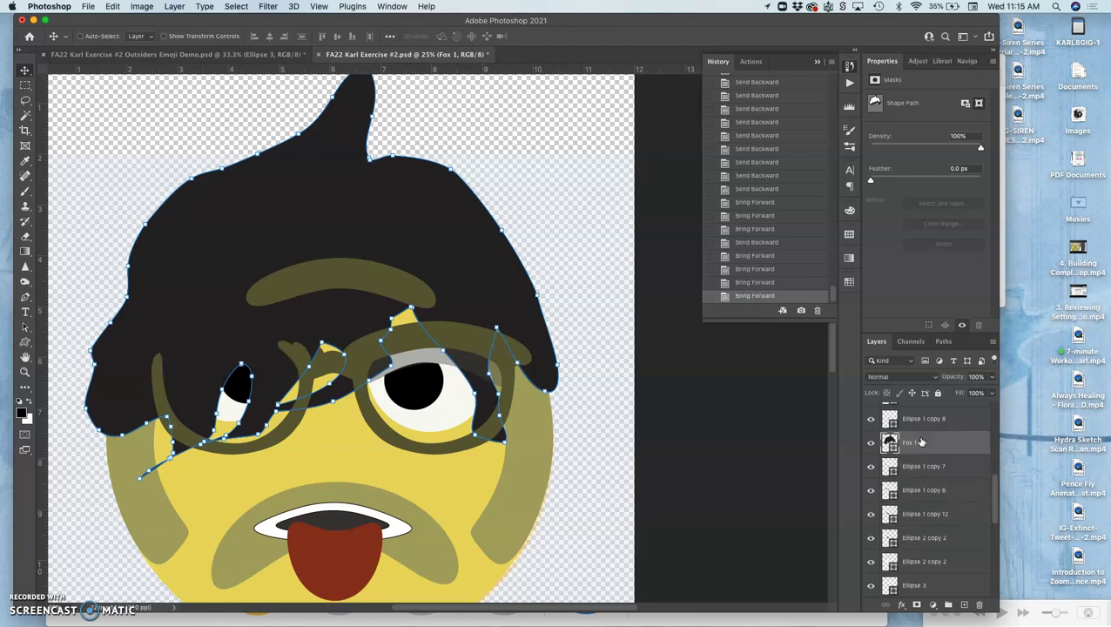
{"action": "key", "text": "super+bracketright"}
{"action": "key", "text": "super+bracketright"}
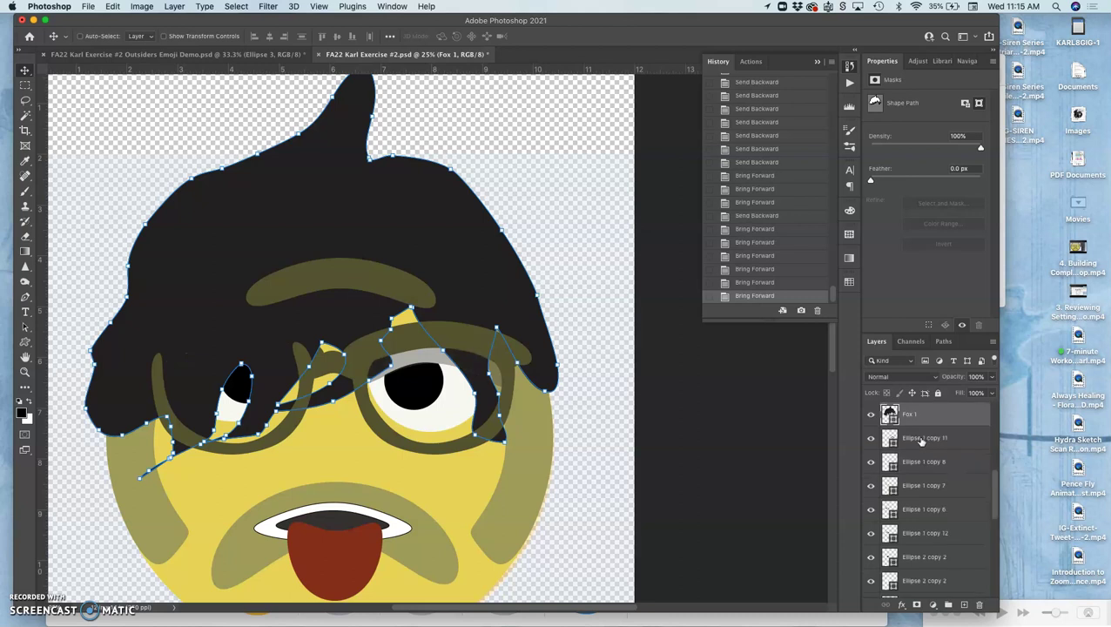
{"action": "key", "text": "super+bracketleft"}
{"action": "key", "text": "super+bracketleft"}
{"action": "key", "text": "super+bracketleft"}
{"action": "key", "text": "super+bracketleft"}
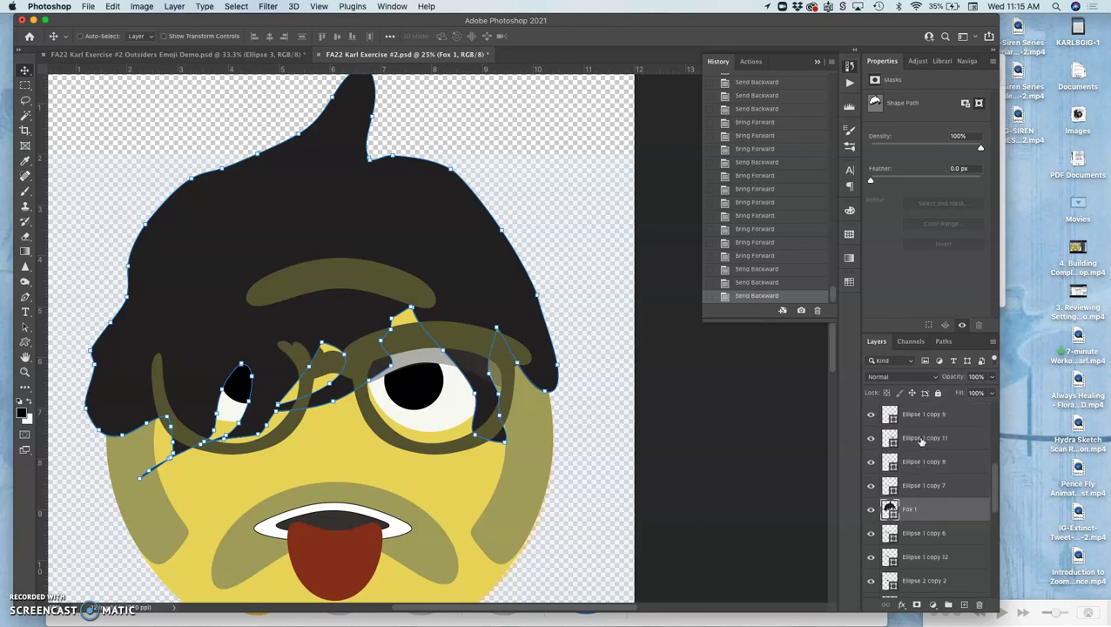
{"action": "key", "text": "super+bracketleft"}
{"action": "key", "text": "super+bracketleft"}
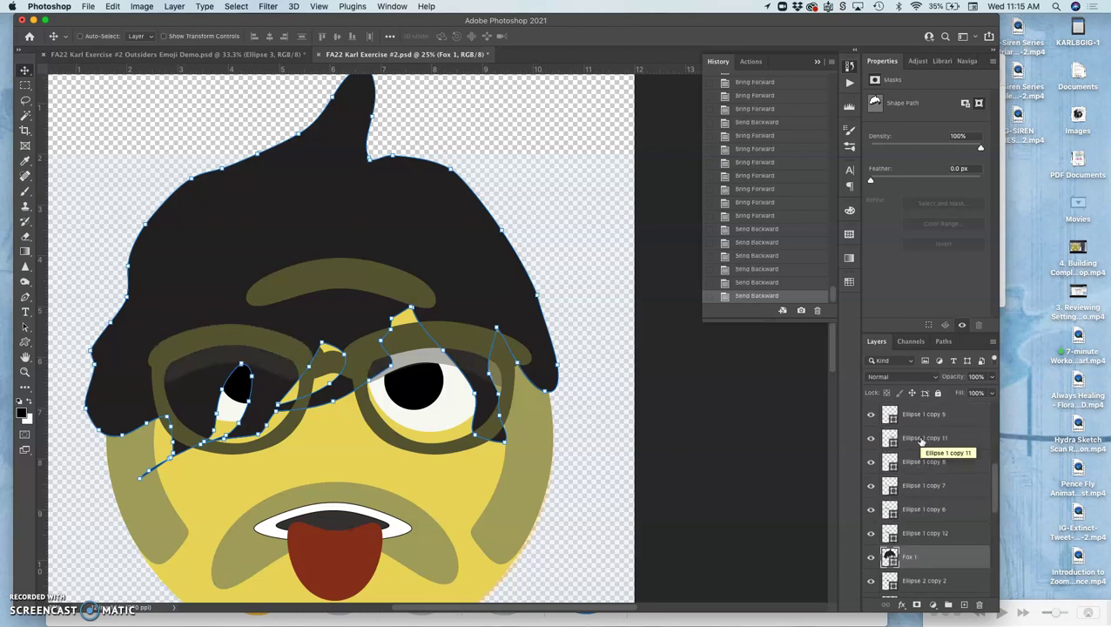
{"action": "key", "text": "super+bracketleft"}
{"action": "key", "text": "super+bracketleft"}
{"action": "key", "text": "super+bracketright"}
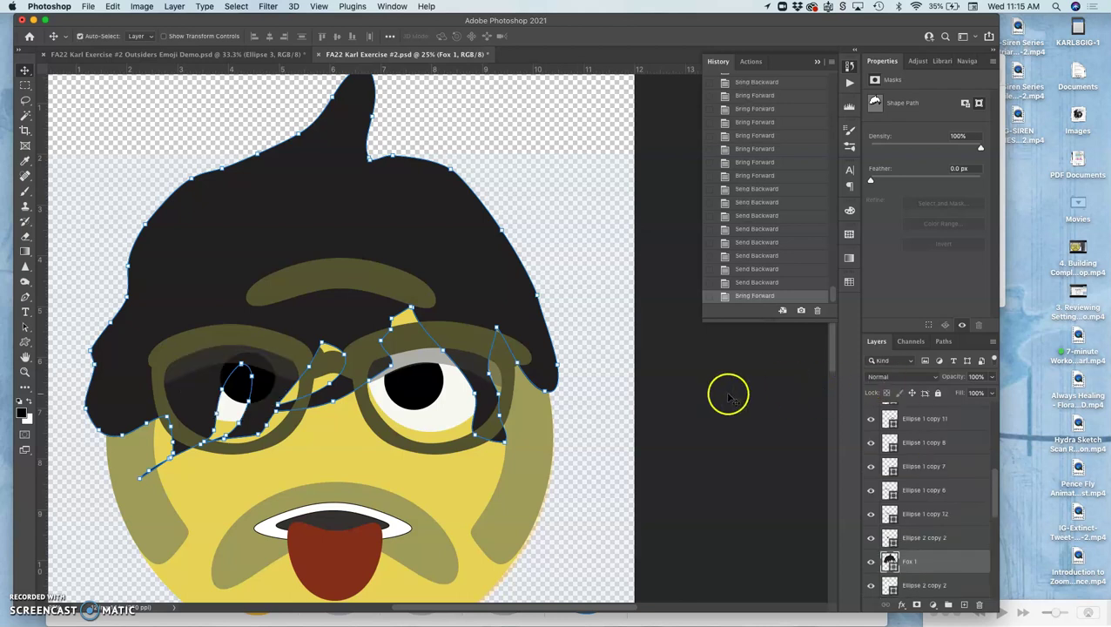
Step: Reposition the view and select the black hair shape on the canvas
{"action": "left_click", "coordinate": [591, 415]}
{"action": "scroll", "coordinate": [648, 439], "scroll_direction": "down", "scroll_amount": 3}
{"action": "scroll", "coordinate": [648, 439], "scroll_direction": "left", "scroll_amount": 2}
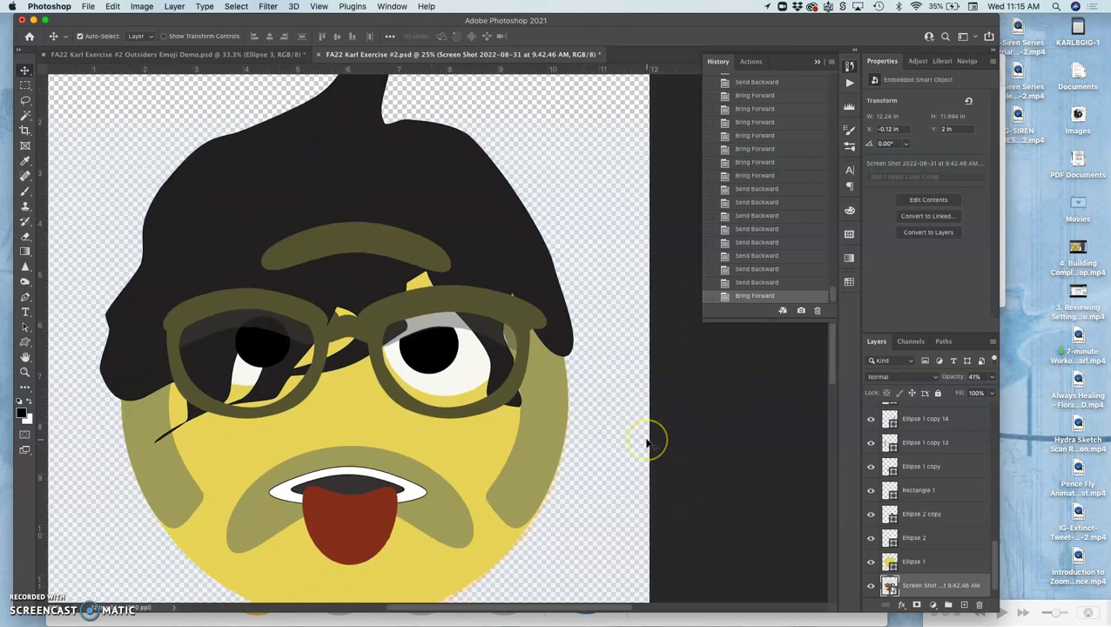
{"action": "left_click", "coordinate": [295, 182]}
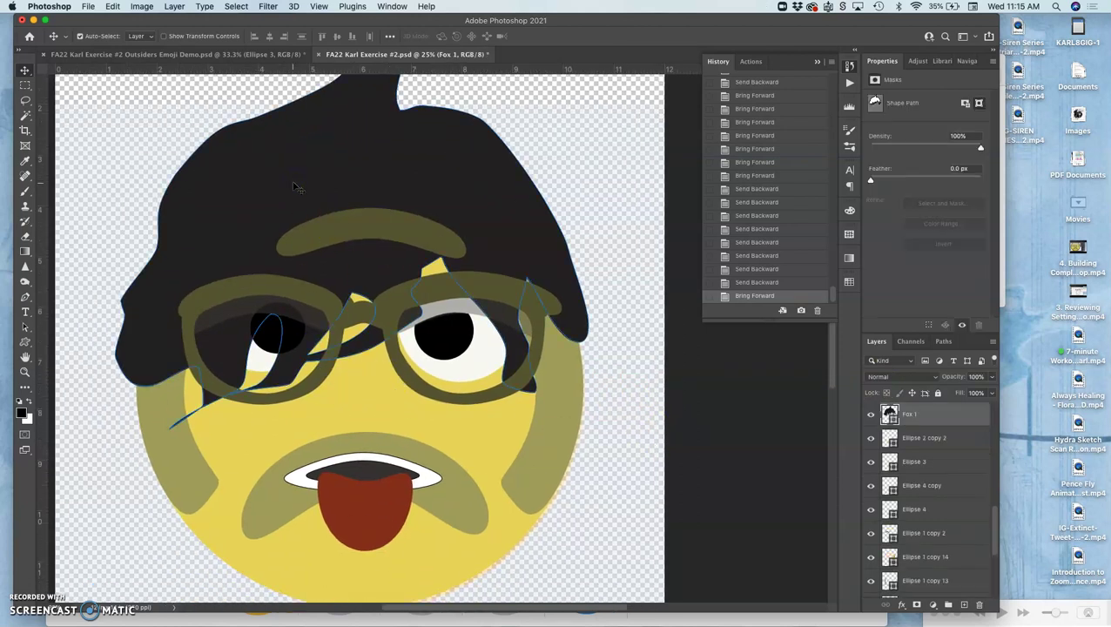
Step: Re-warp the hair so its fringe lifts off the eyes and sits along the glasses' top
{"action": "key", "text": "super+t"}
{"action": "right_click", "coordinate": [316, 193]}
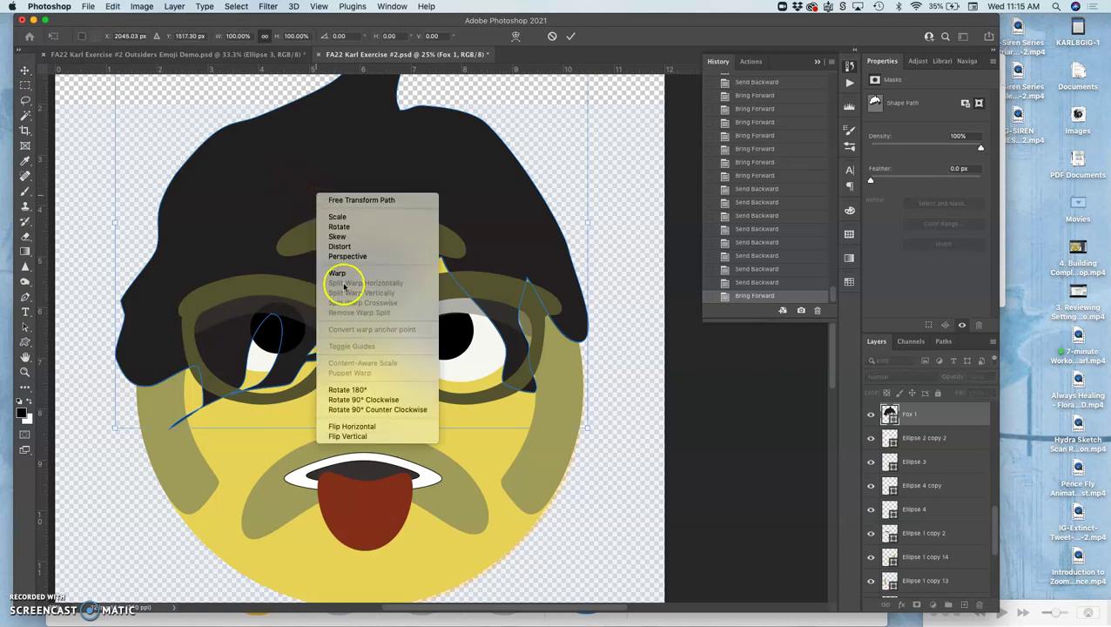
{"action": "left_click", "coordinate": [340, 274]}
{"action": "left_click_drag", "start_coordinate": [198, 425], "coordinate": [160, 322]}
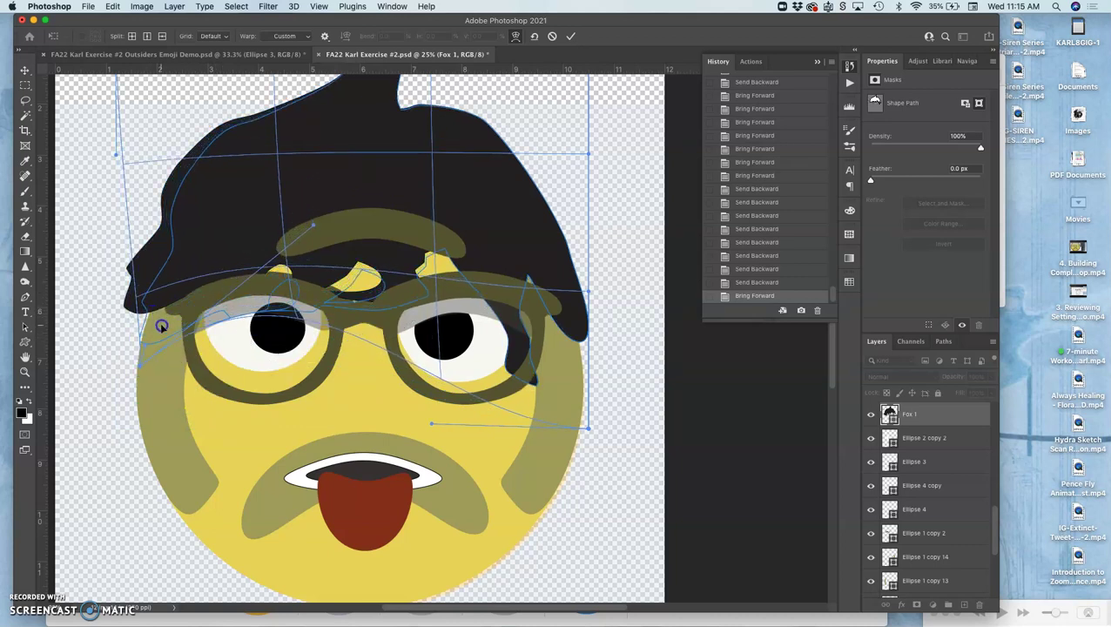
{"action": "key", "text": "super+z"}
{"action": "key", "text": "super+z"}
{"action": "left_click_drag", "start_coordinate": [219, 208], "coordinate": [212, 198]}
{"action": "left_click_drag", "start_coordinate": [252, 249], "coordinate": [302, 241]}
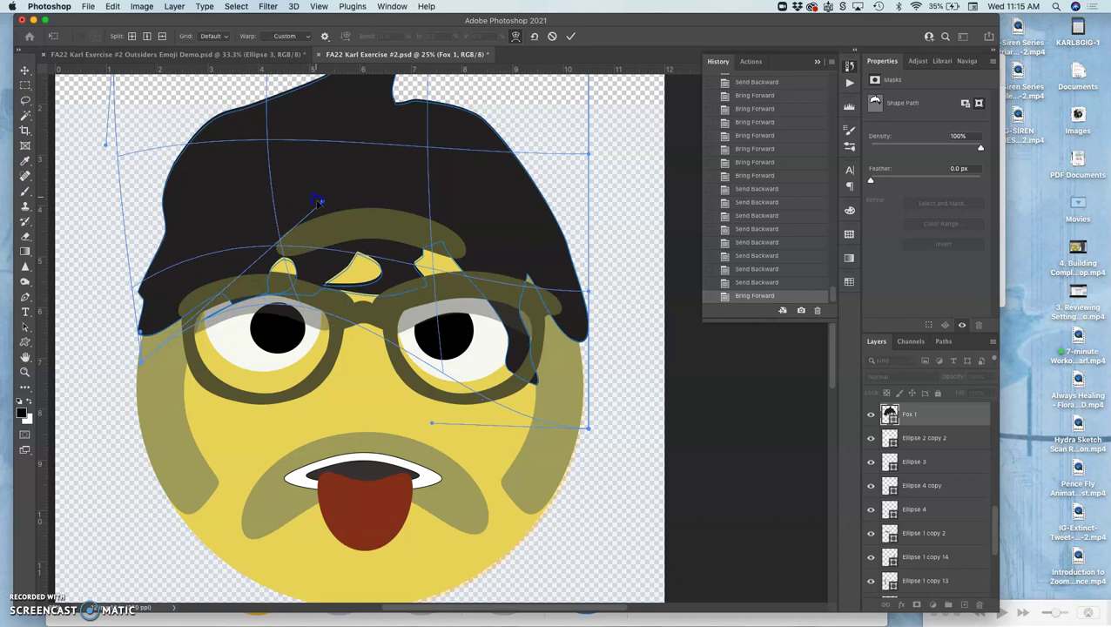
{"action": "left_click_drag", "start_coordinate": [247, 299], "coordinate": [212, 295]}
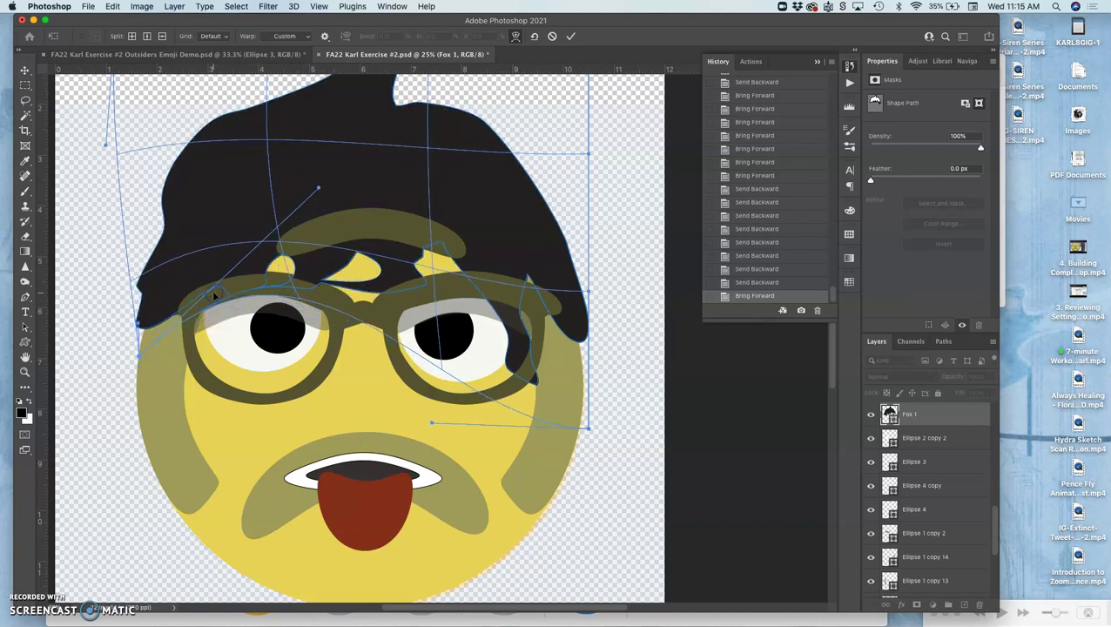
{"action": "key", "text": "Return"}
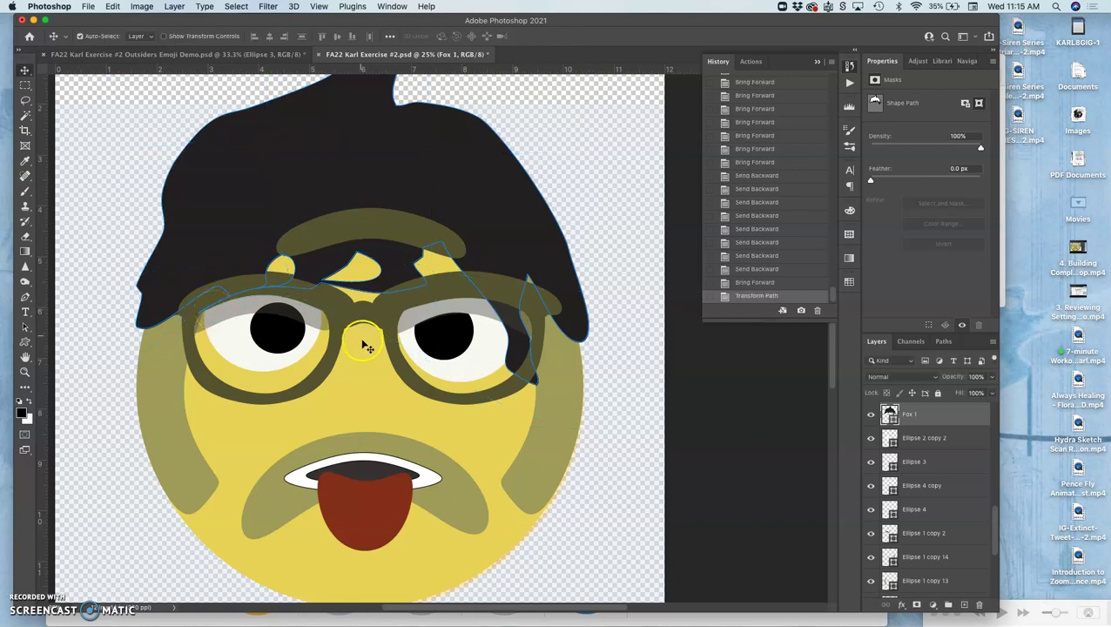
Step: Fill the left sideburn shape with the hair colour, adjusted to #393030
{"action": "left_click", "coordinate": [183, 424]}
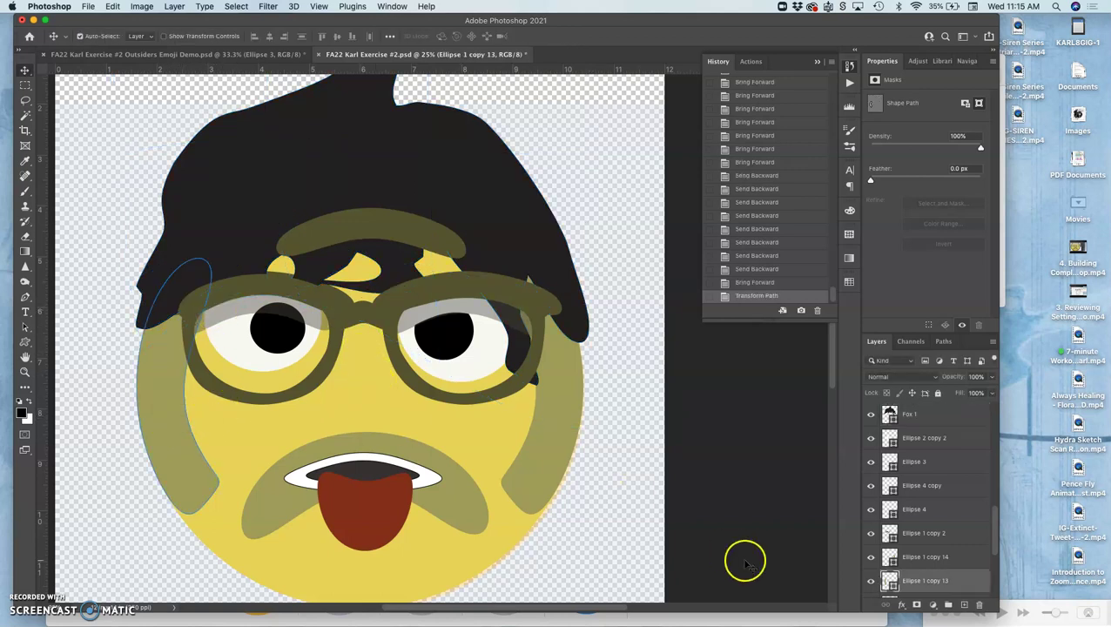
{"action": "double_click", "coordinate": [889, 580]}
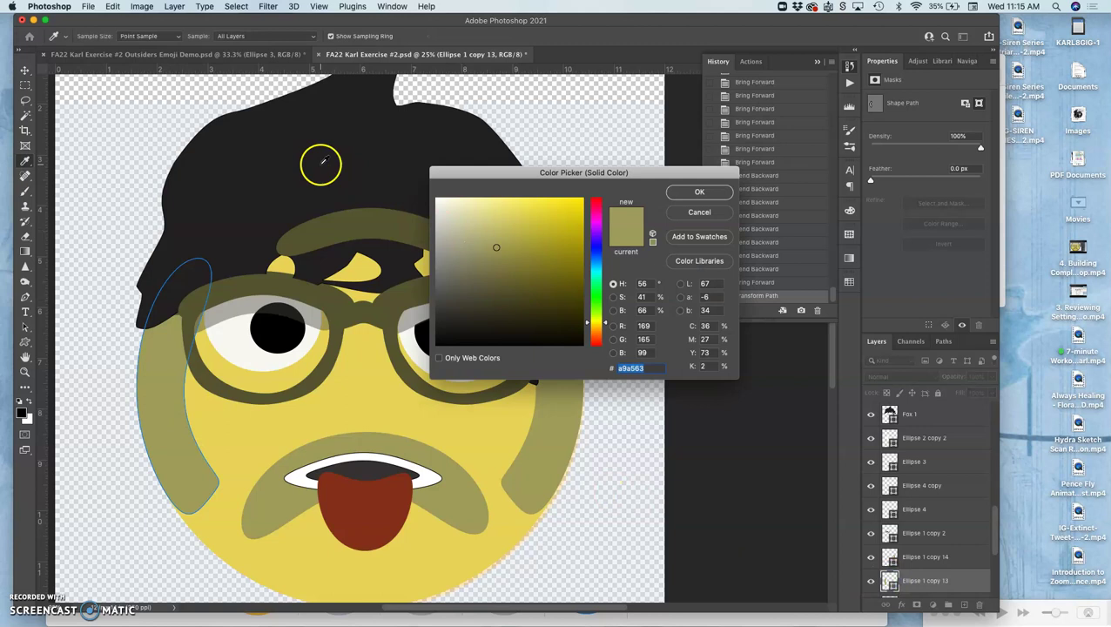
{"action": "left_click", "coordinate": [320, 167]}
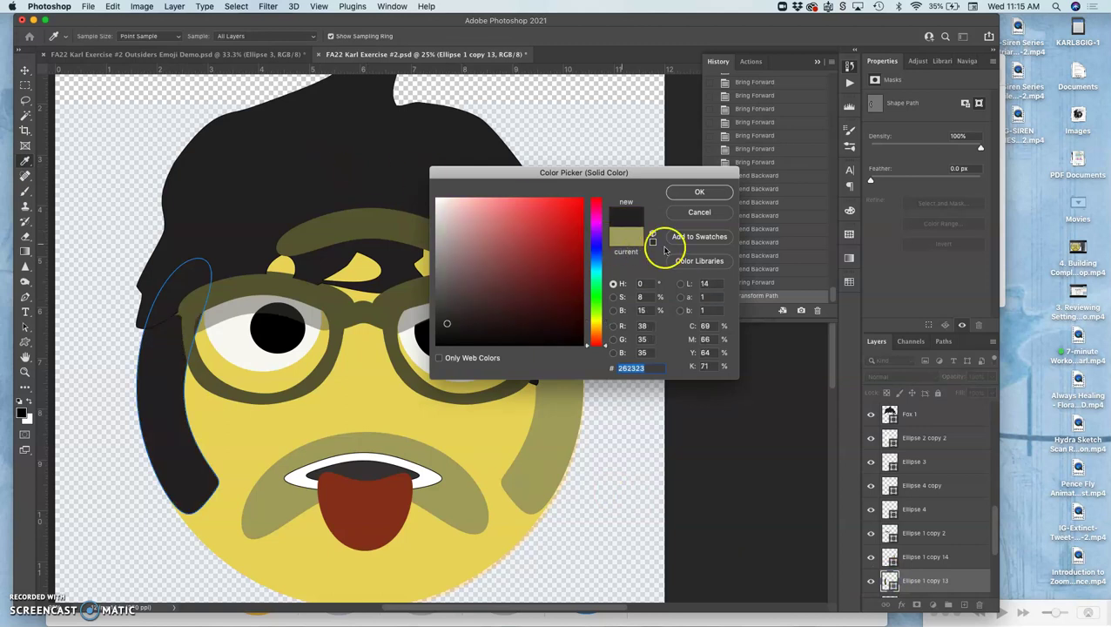
{"action": "left_click", "coordinate": [699, 193]}
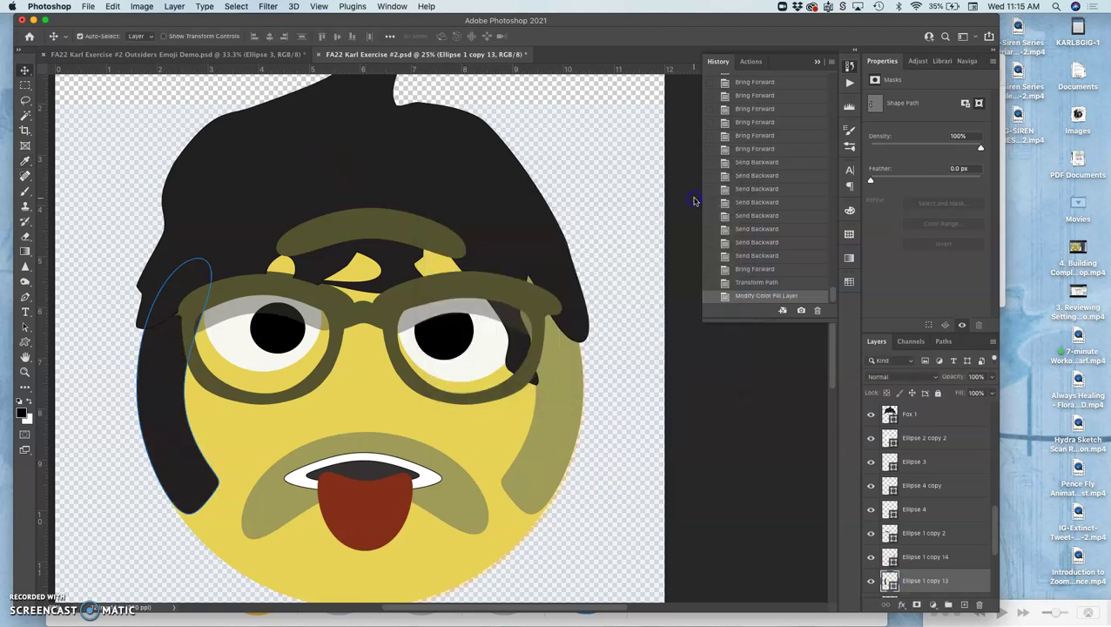
{"action": "double_click", "coordinate": [889, 580]}
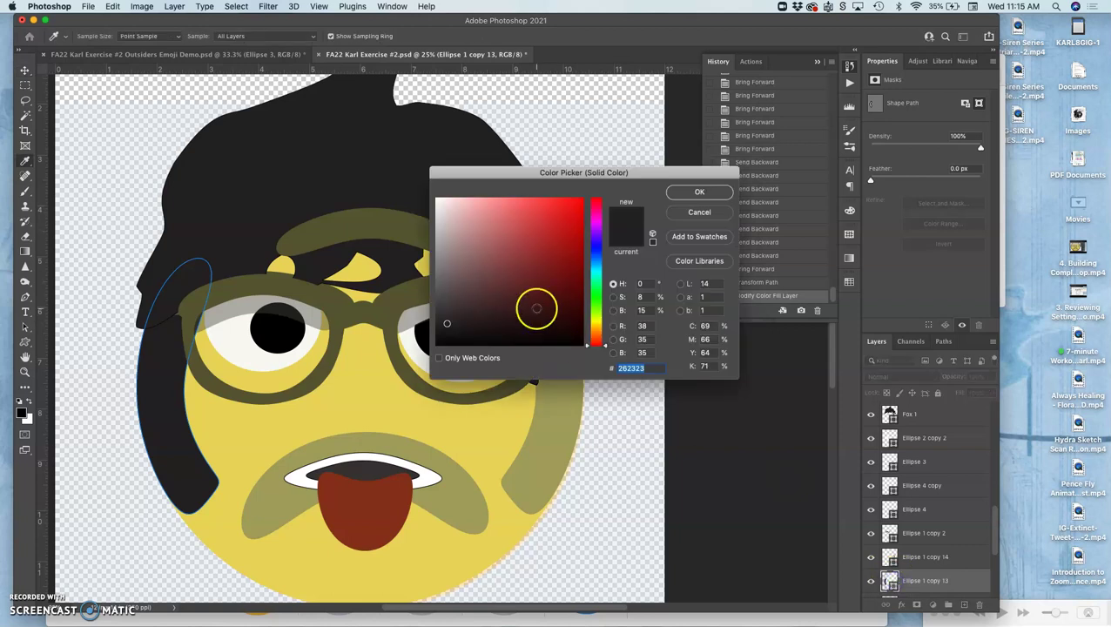
{"action": "left_click", "coordinate": [458, 311]}
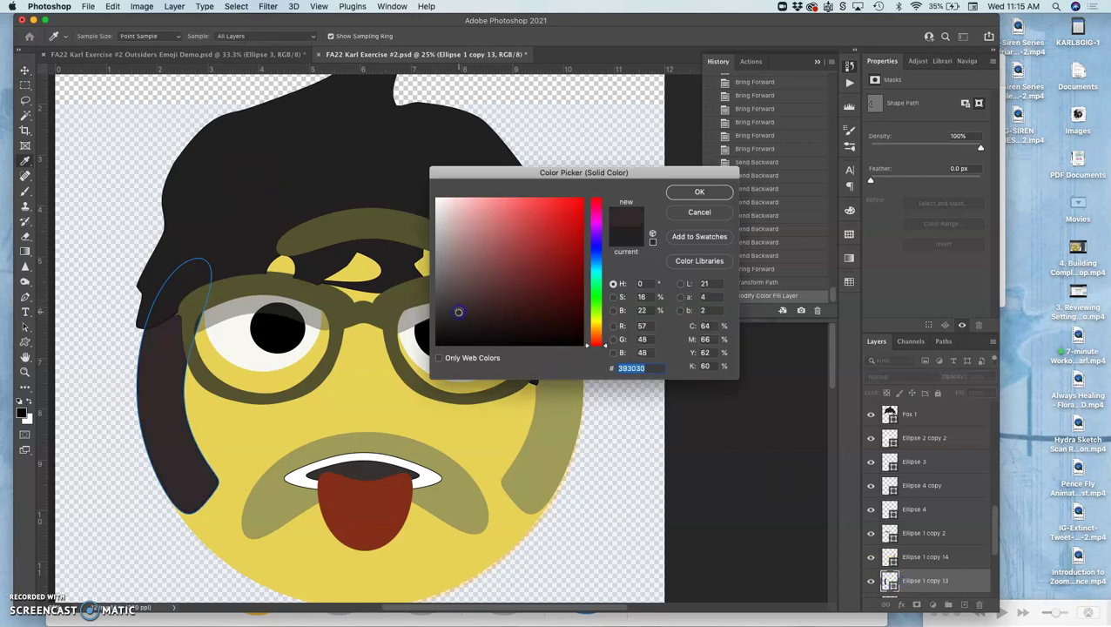
{"action": "left_click", "coordinate": [683, 195]}
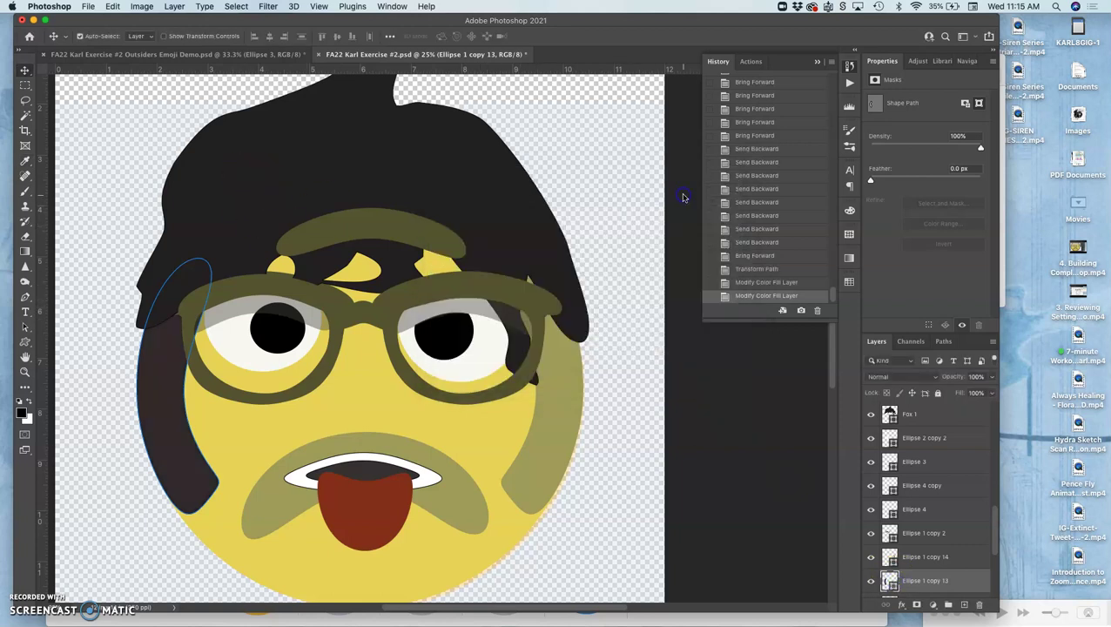
Step: Give the right sideburn shape the same dark colour sampled from the hair
{"action": "left_click", "coordinate": [545, 357]}
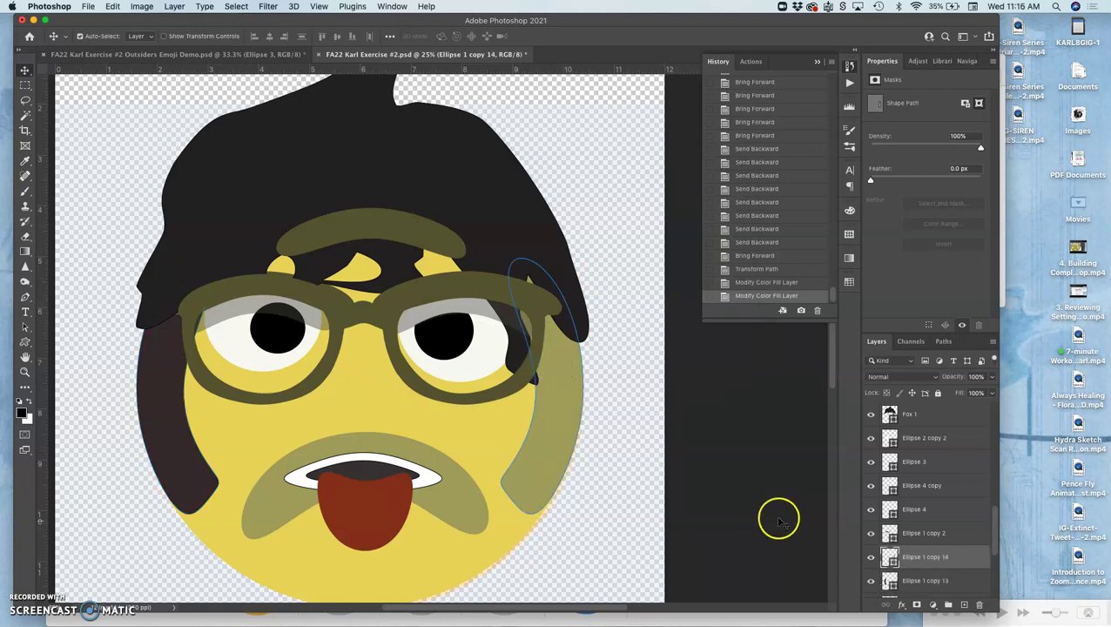
{"action": "double_click", "coordinate": [888, 557]}
{"action": "left_click", "coordinate": [166, 401]}
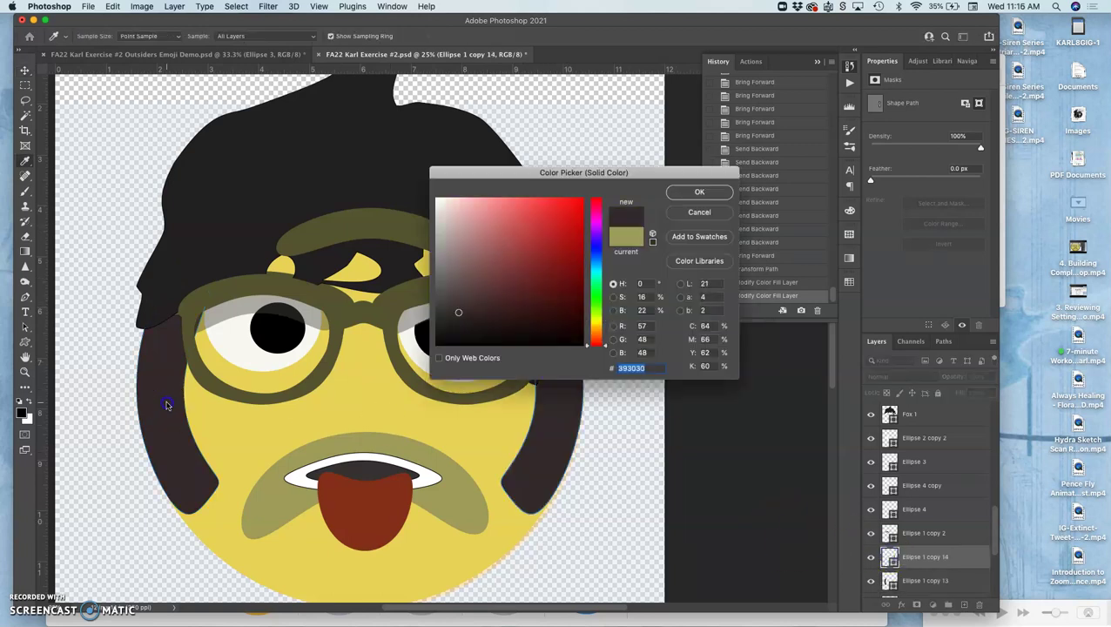
{"action": "left_click", "coordinate": [697, 194]}
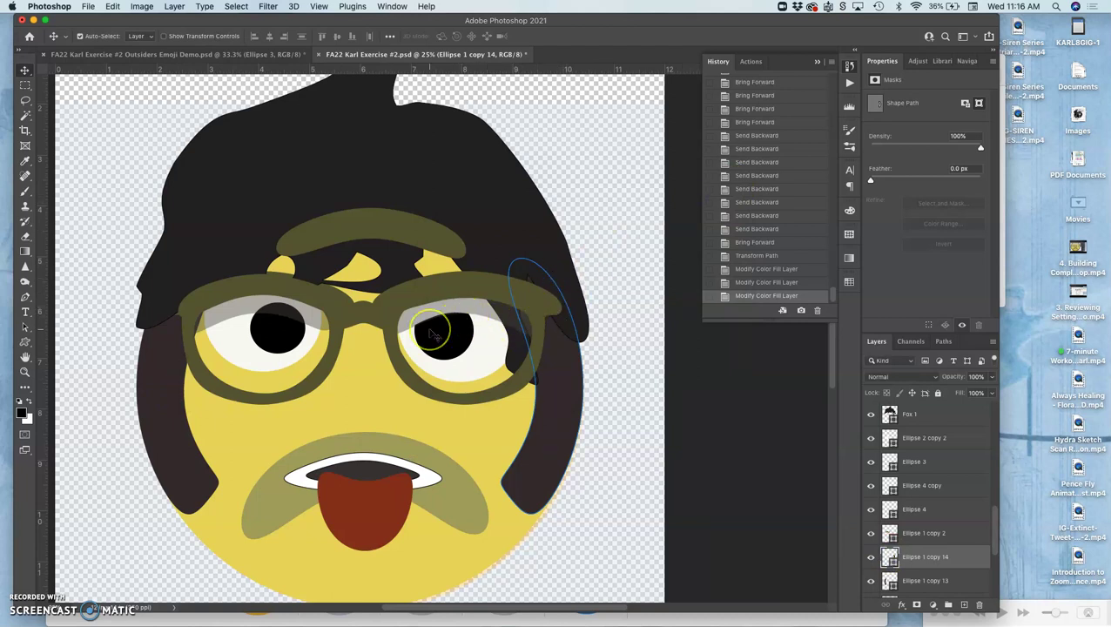
{"action": "scroll", "coordinate": [435, 336], "scroll_direction": "right", "scroll_amount": 2}
{"action": "scroll", "coordinate": [435, 335], "scroll_direction": "down", "scroll_amount": 1}
Step: Duplicate the left eye's white ellipse and enlarge the copy to about 170% × 233% over the left lens
{"action": "key", "text": "super+minus"}
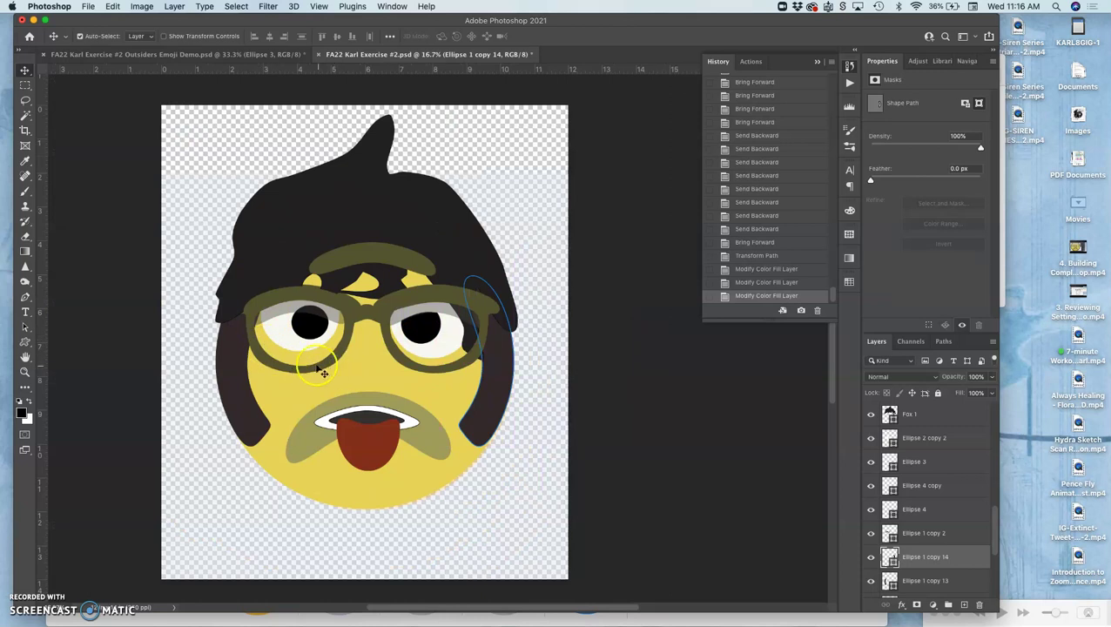
{"action": "left_click", "coordinate": [299, 348]}
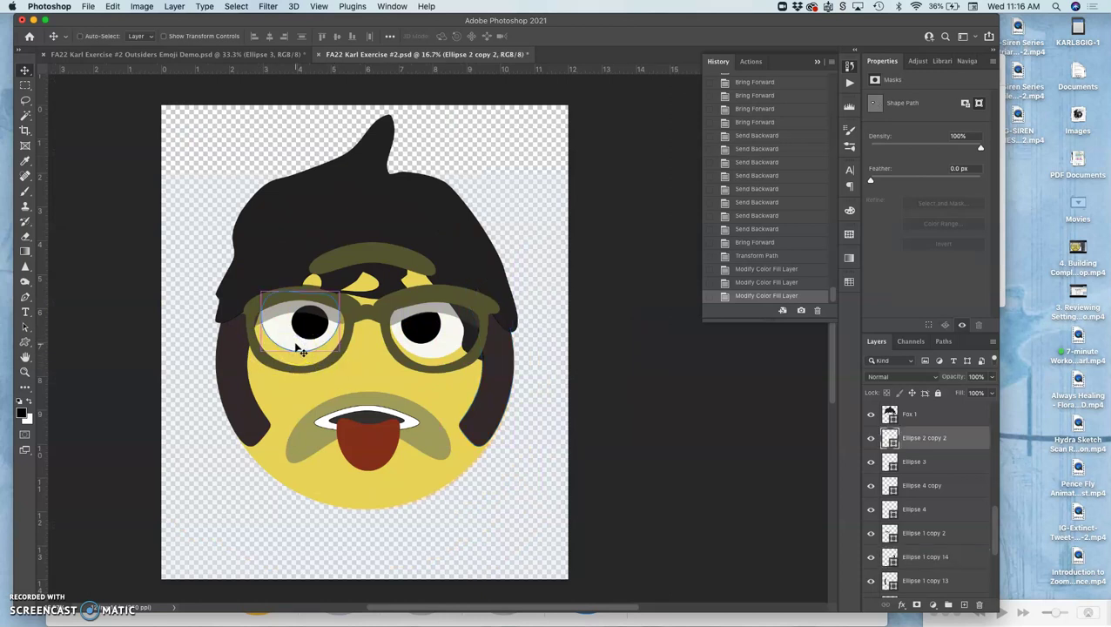
{"action": "key", "text": "super+t"}
{"action": "left_click", "coordinate": [325, 349]}
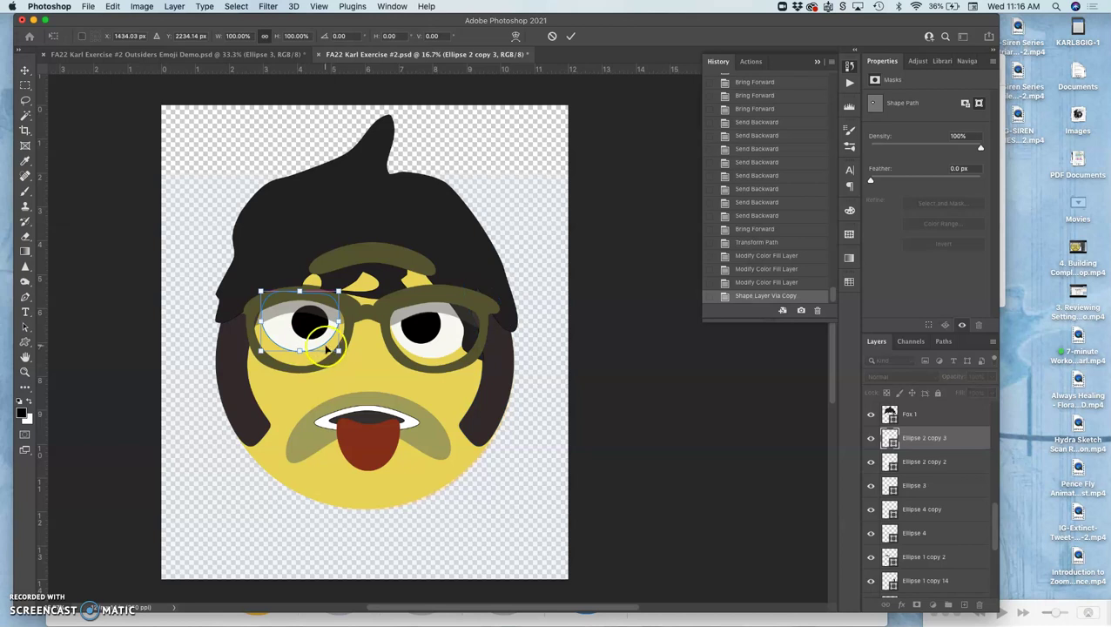
{"action": "left_click_drag", "start_coordinate": [343, 356], "coordinate": [368, 390]}
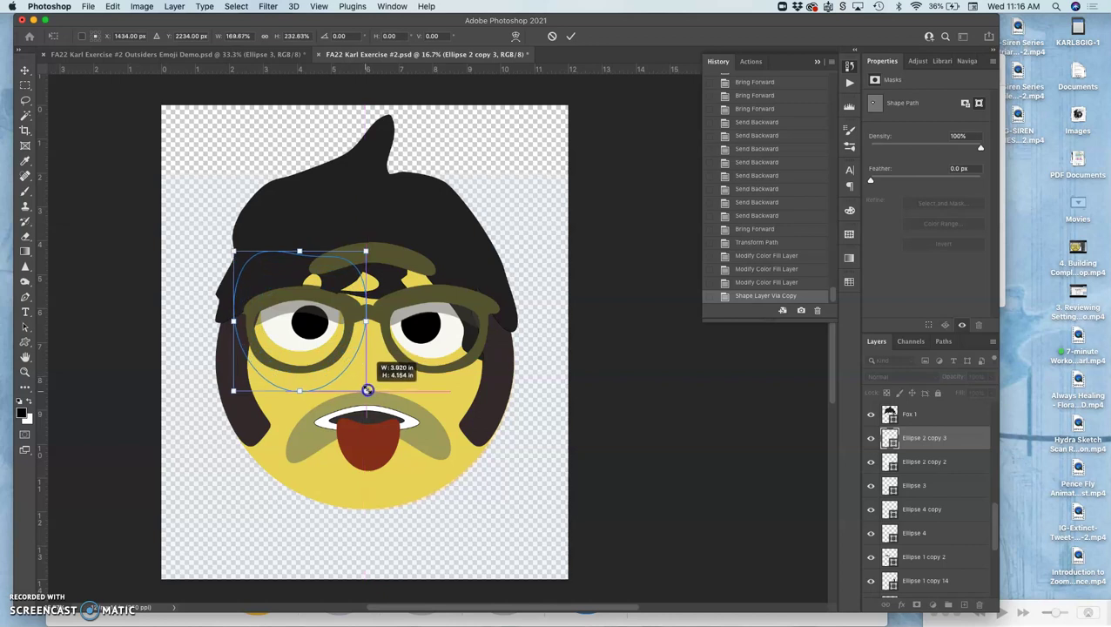
{"action": "left_click_drag", "start_coordinate": [367, 391], "coordinate": [367, 389]}
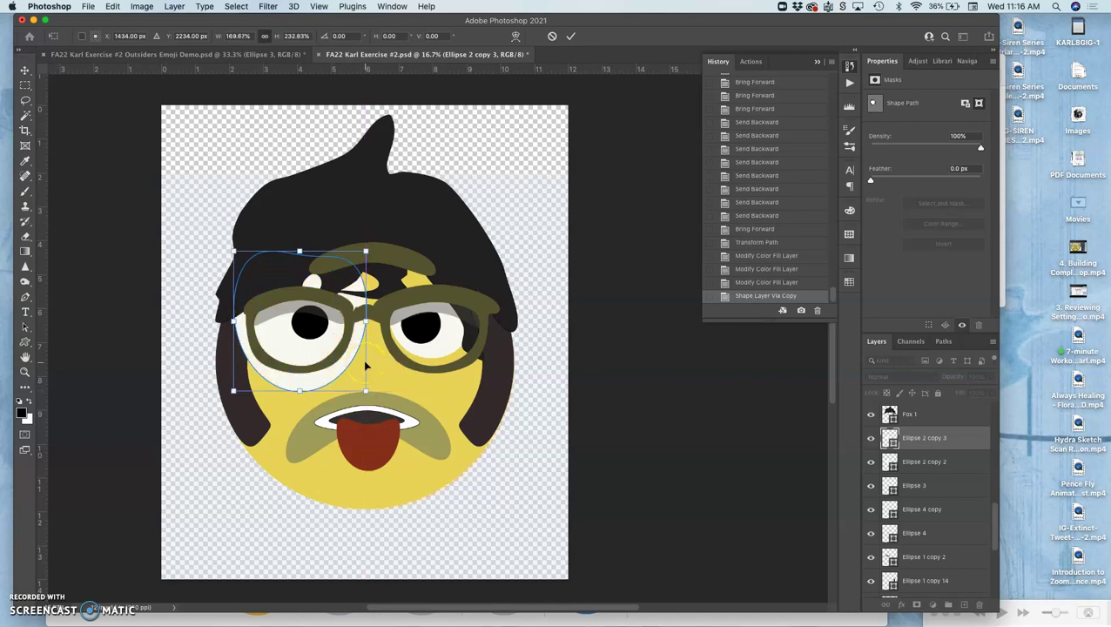
{"action": "left_click", "coordinate": [890, 436]}
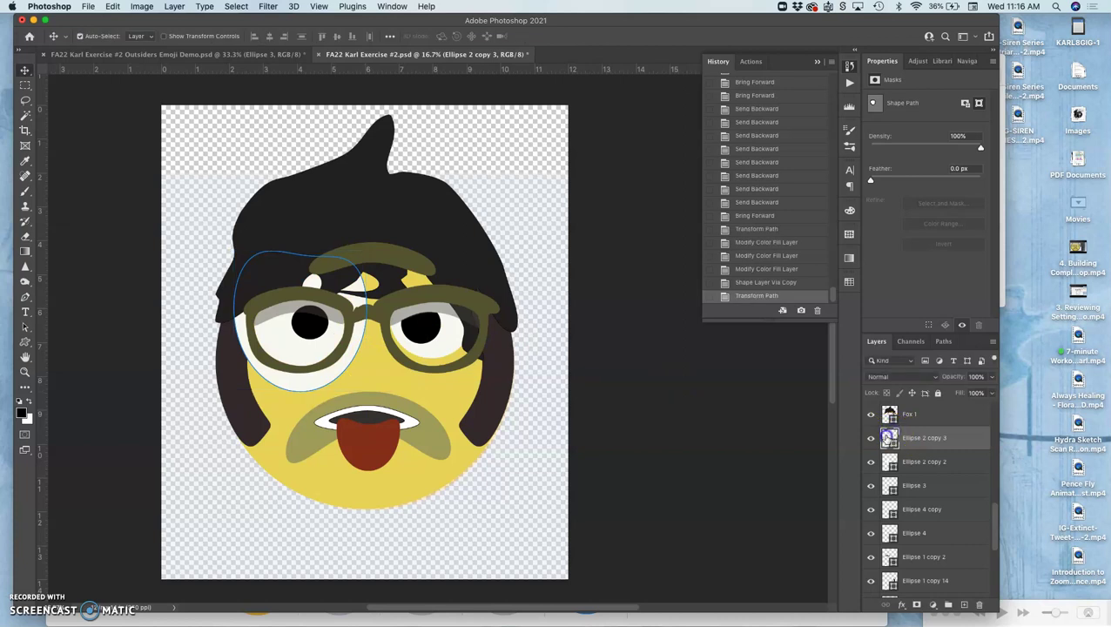
Step: Fill the enlarged ellipse with the muted purple #6e4e89
{"action": "double_click", "coordinate": [889, 437]}
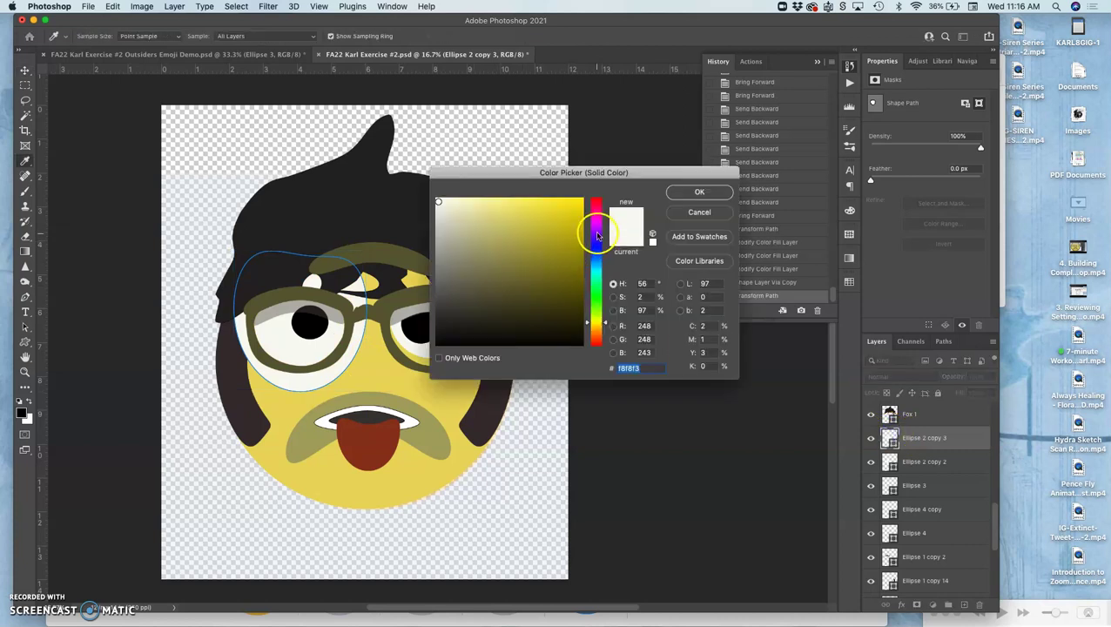
{"action": "left_click", "coordinate": [597, 235]}
{"action": "left_click", "coordinate": [476, 218]}
{"action": "mouse_move", "coordinate": [476, 217]}
{"action": "left_mouse_down"}
{"action": "mouse_move", "coordinate": [465, 210]}
{"action": "mouse_move", "coordinate": [518, 202]}
{"action": "mouse_move", "coordinate": [505, 277]}
{"action": "mouse_move", "coordinate": [501, 250]}
{"action": "mouse_move", "coordinate": [498, 265]}
{"action": "left_mouse_up"}
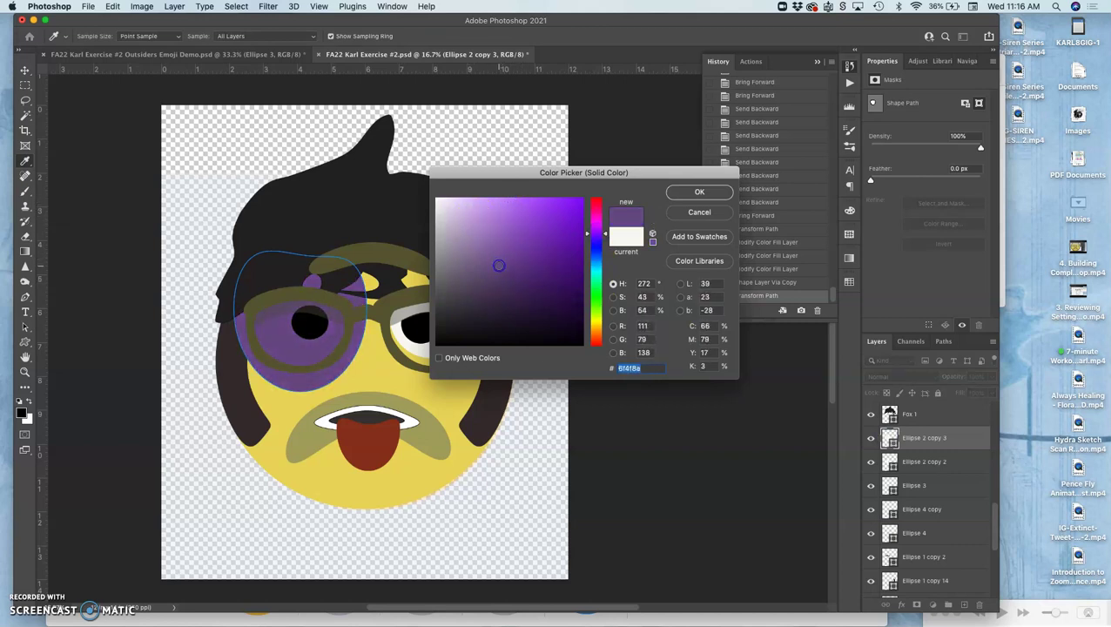
{"action": "left_click", "coordinate": [673, 188]}
Step: Move the bruise ellipse two levels down, behind the eye layers
{"action": "left_click", "coordinate": [882, 440]}
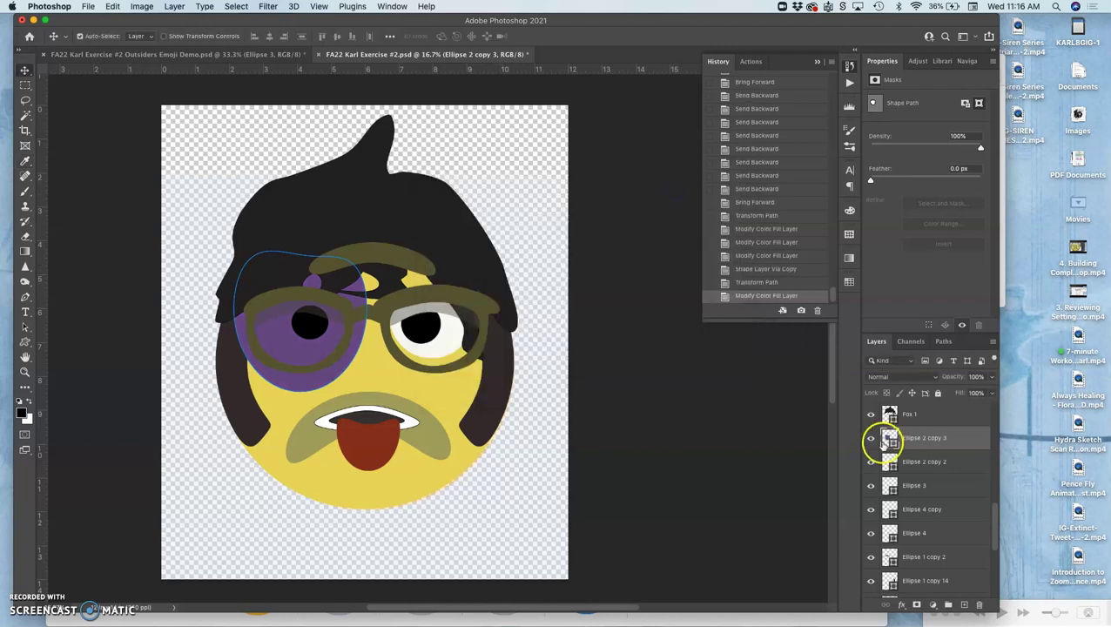
{"action": "key", "text": "super+bracketleft"}
{"action": "key", "text": "super+bracketleft"}
{"action": "key", "text": "super+bracketleft"}
{"action": "key", "text": "super+bracketleft"}
{"action": "key", "text": "super+bracketleft"}
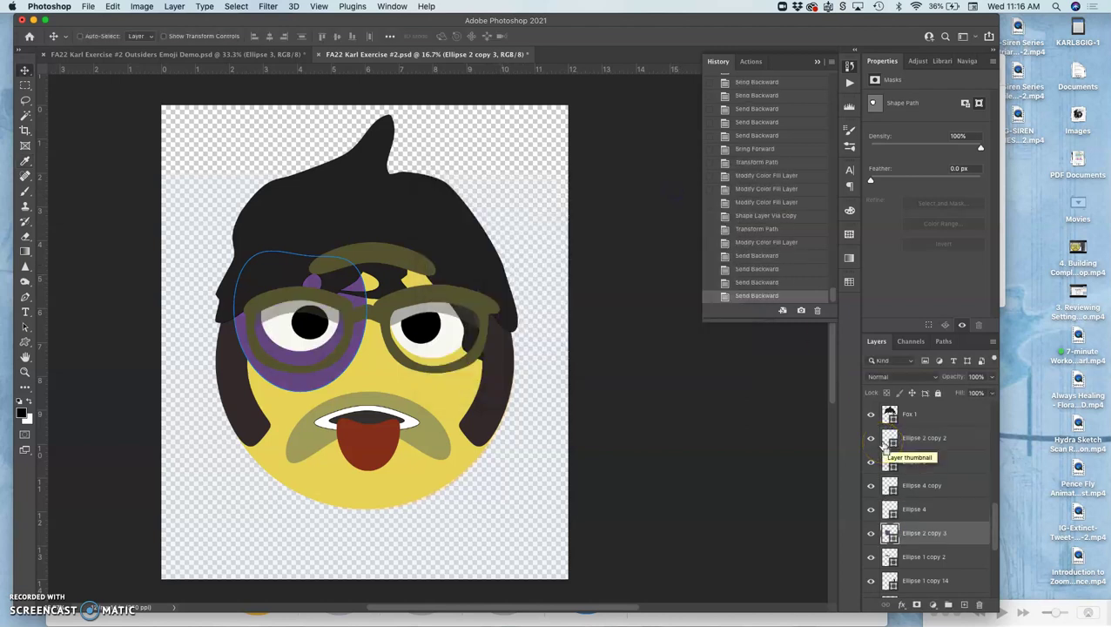
{"action": "key", "text": "super+bracketleft"}
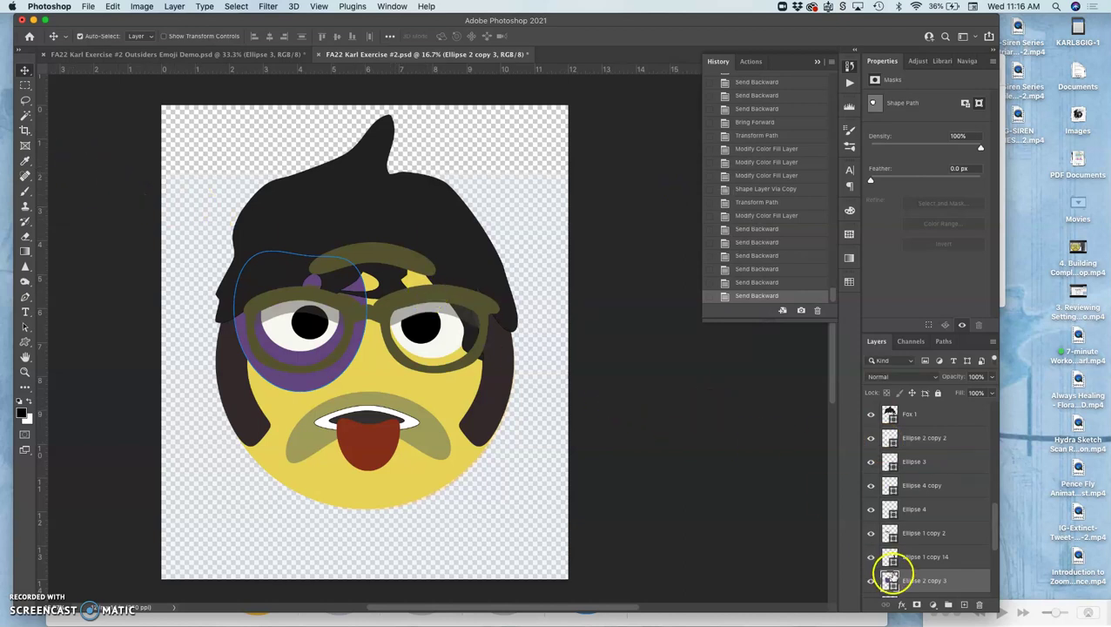
Step: Confirm the purple bruise fill and fade the bruise layer to 63% opacity
{"action": "left_click", "coordinate": [889, 579]}
{"action": "double_click", "coordinate": [888, 579]}
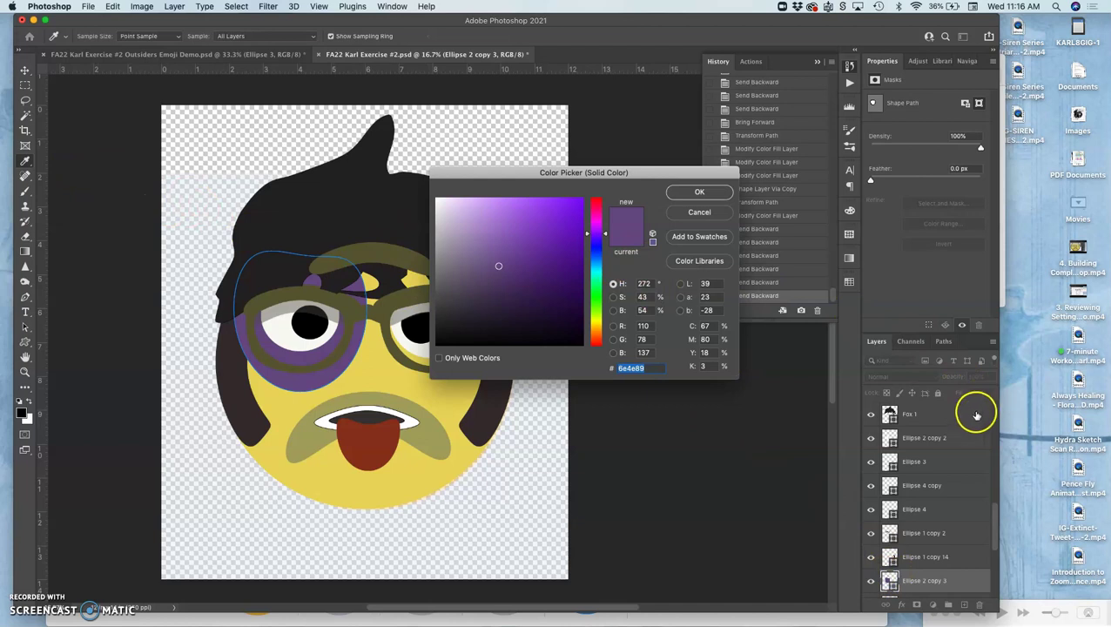
{"action": "left_click", "coordinate": [705, 191]}
{"action": "left_click", "coordinate": [992, 377]}
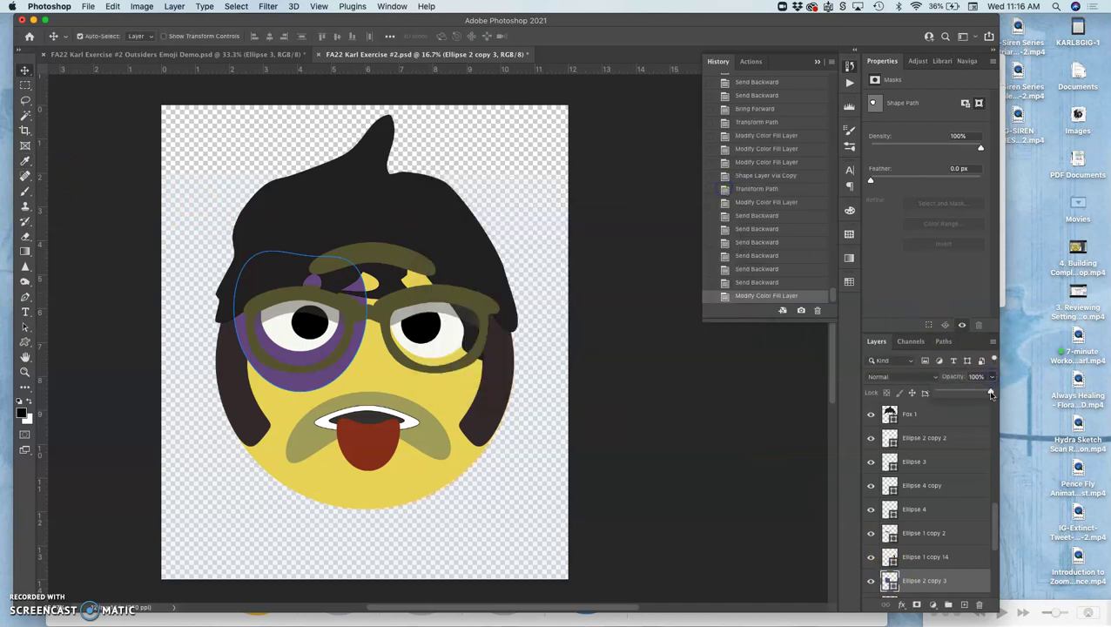
{"action": "left_click_drag", "start_coordinate": [990, 394], "coordinate": [972, 397]}
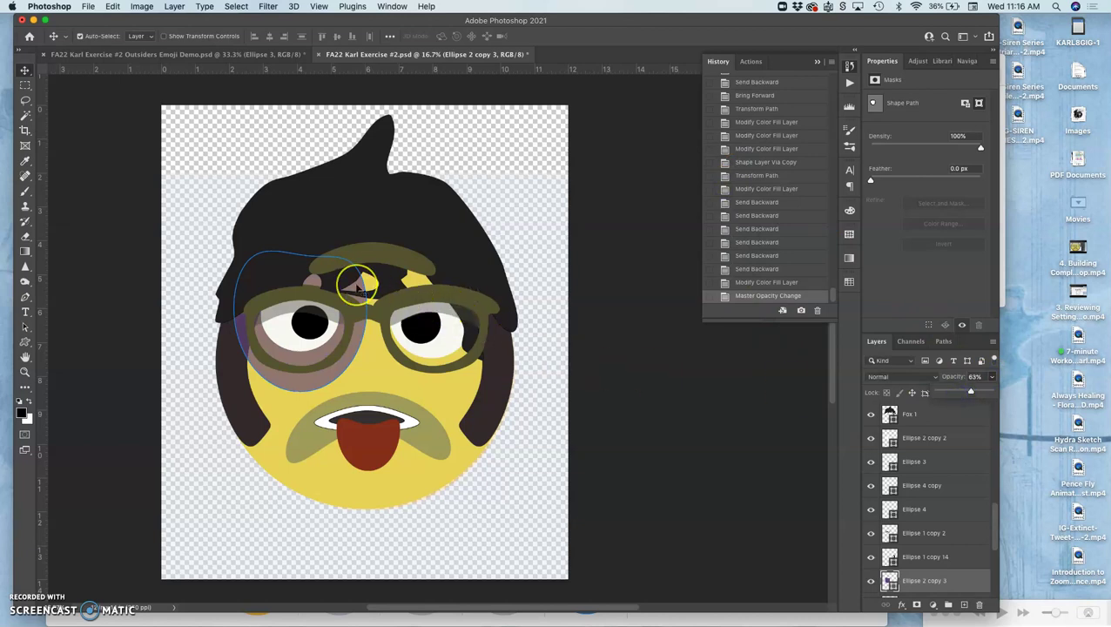
{"action": "key", "text": "super+t"}
Step: Warp the purple bruise ellipse into a tighter patch hugging the underside of the left eye
{"action": "right_click", "coordinate": [285, 280]}
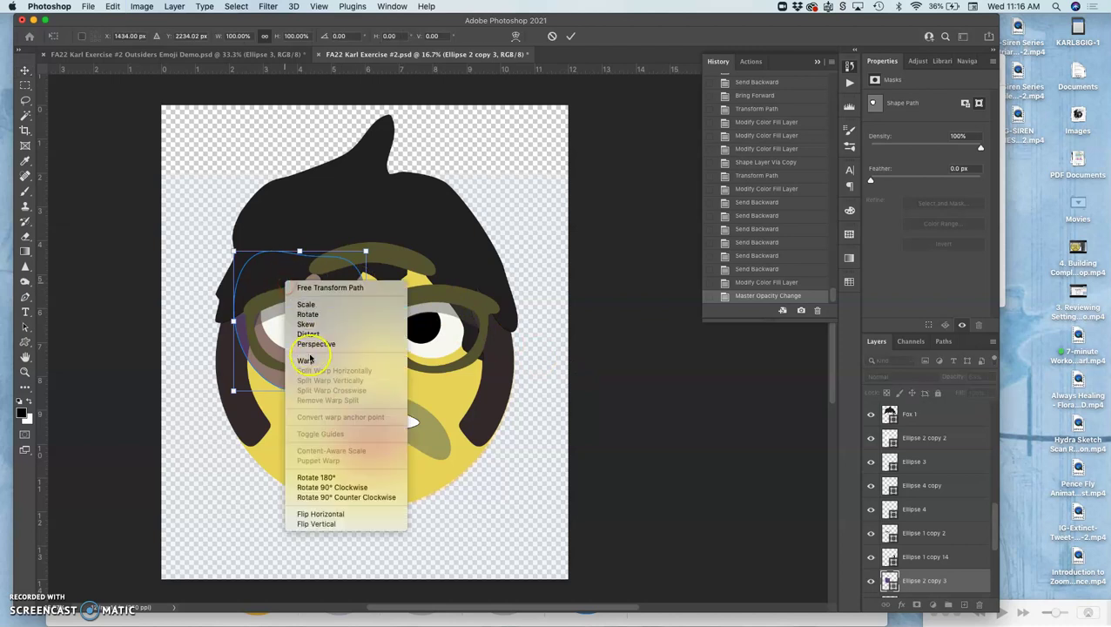
{"action": "left_click", "coordinate": [308, 360]}
{"action": "left_click_drag", "start_coordinate": [235, 253], "coordinate": [267, 322]}
{"action": "left_click", "coordinate": [244, 366]}
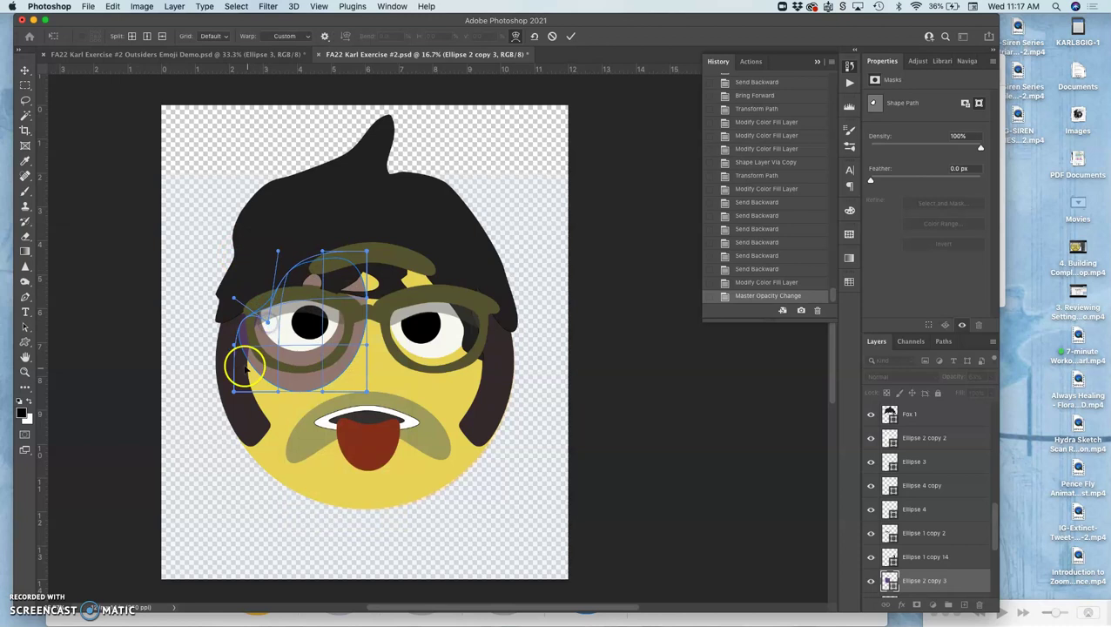
{"action": "left_click_drag", "start_coordinate": [246, 367], "coordinate": [256, 384]}
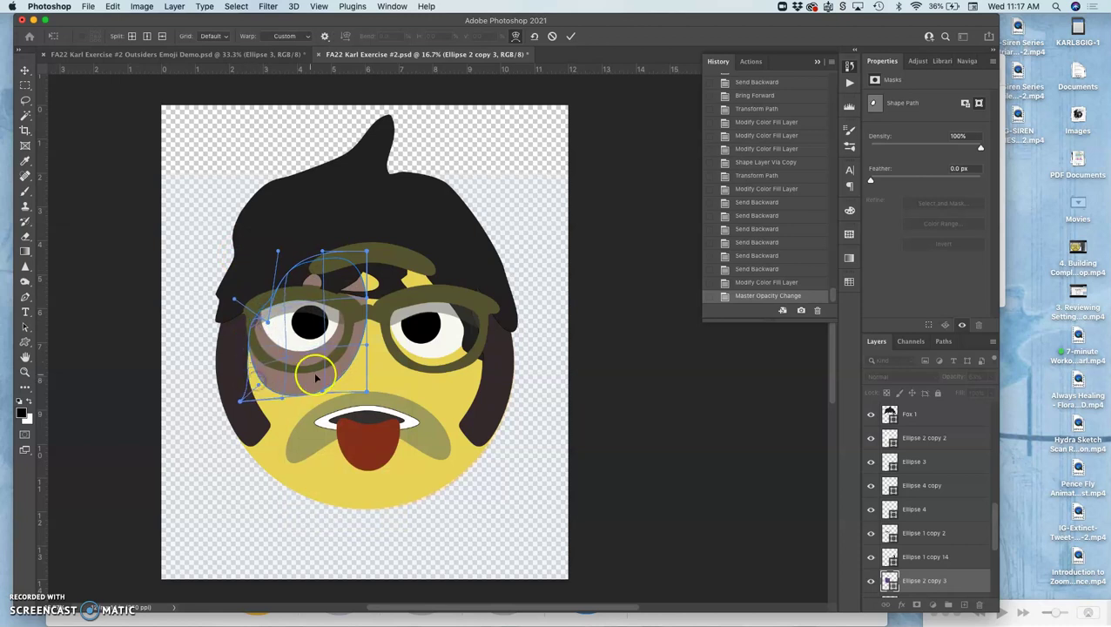
{"action": "left_click_drag", "start_coordinate": [352, 373], "coordinate": [341, 372]}
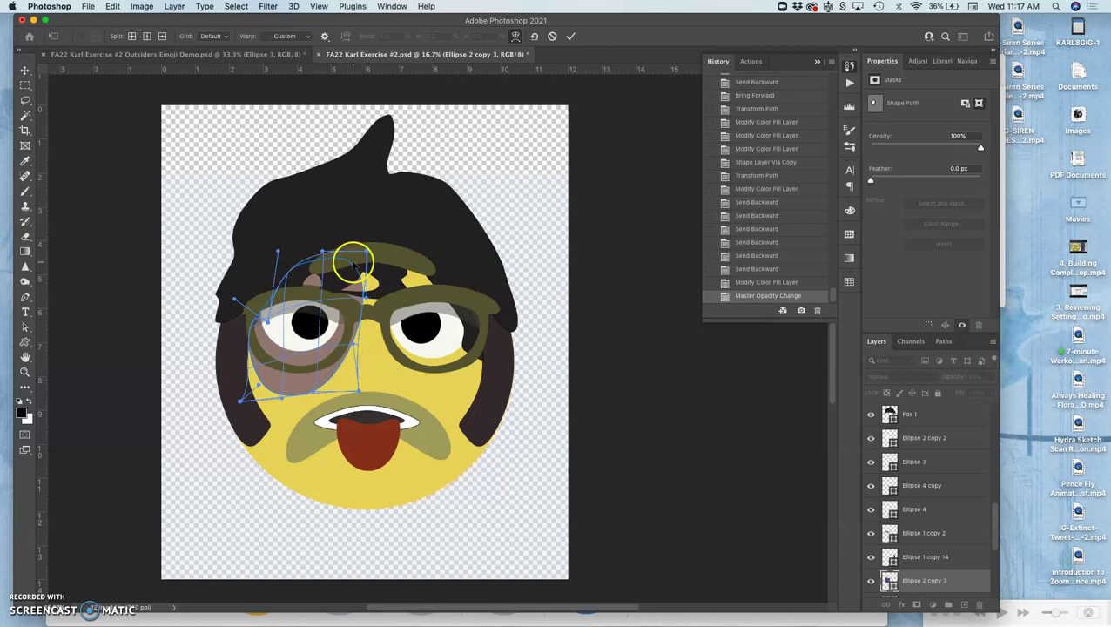
{"action": "left_click_drag", "start_coordinate": [354, 255], "coordinate": [324, 360]}
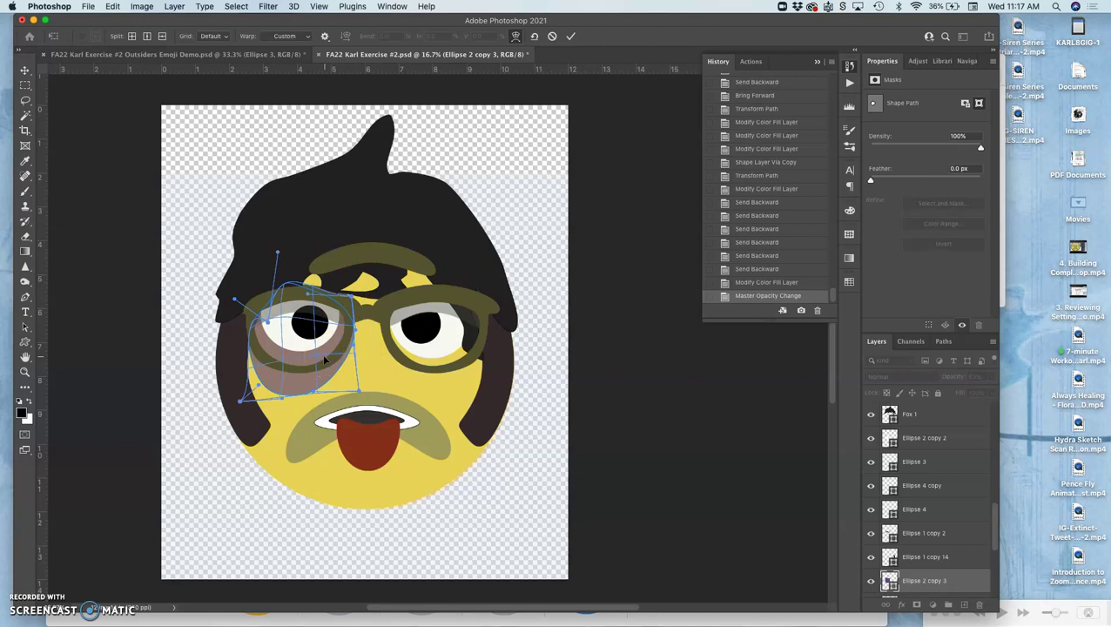
{"action": "key", "text": "Return"}
{"action": "left_click", "coordinate": [364, 376]}
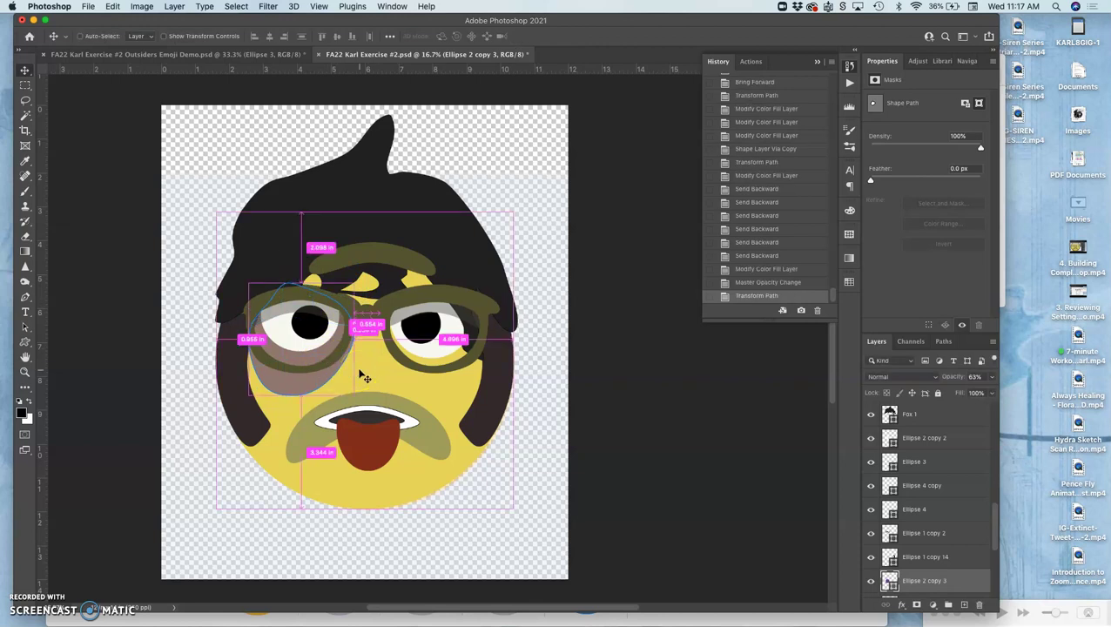
Step: Duplicate the bruise, shrink the copy to about 83%, and fade it to 46% opacity
{"action": "key", "text": "super+j"}
{"action": "key", "text": "super+t"}
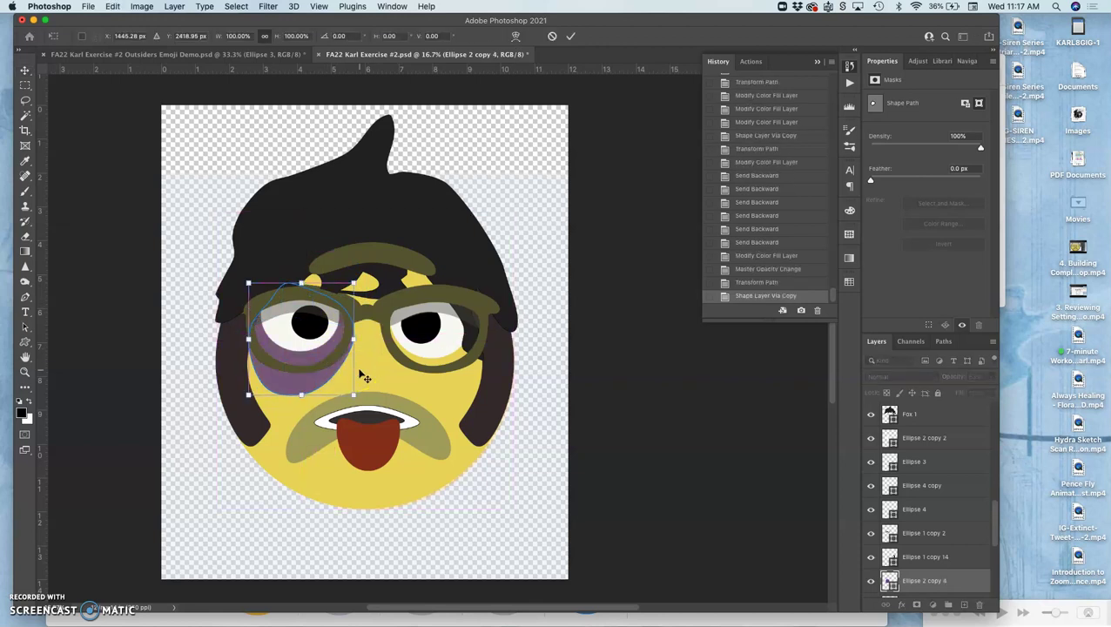
{"action": "left_click", "coordinate": [353, 394]}
{"action": "left_click_drag", "start_coordinate": [353, 395], "coordinate": [346, 381]}
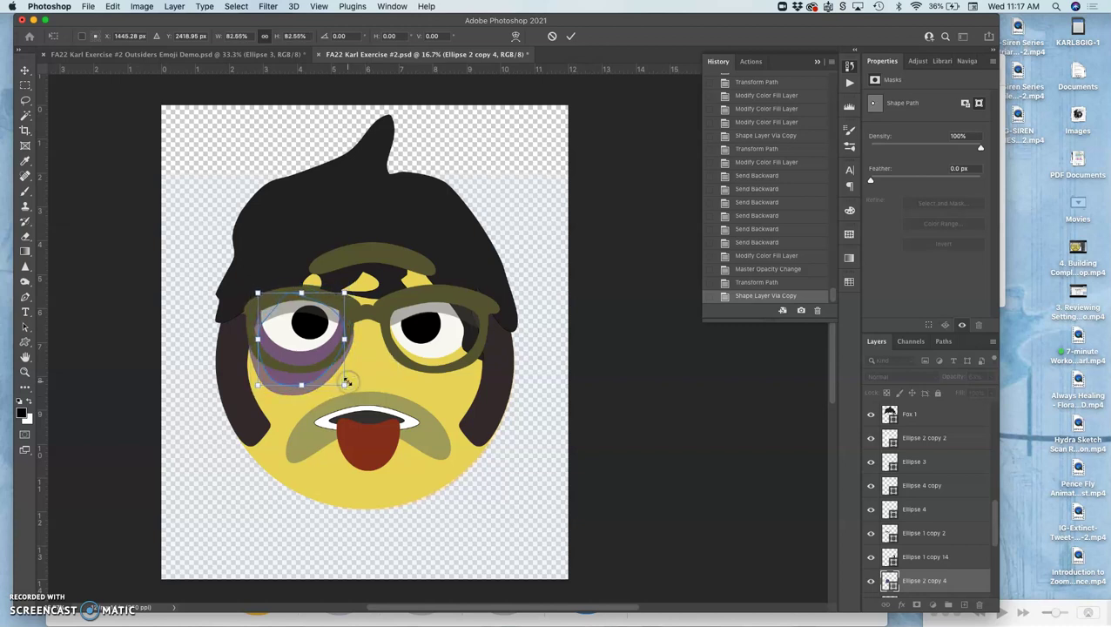
{"action": "key", "text": "Return"}
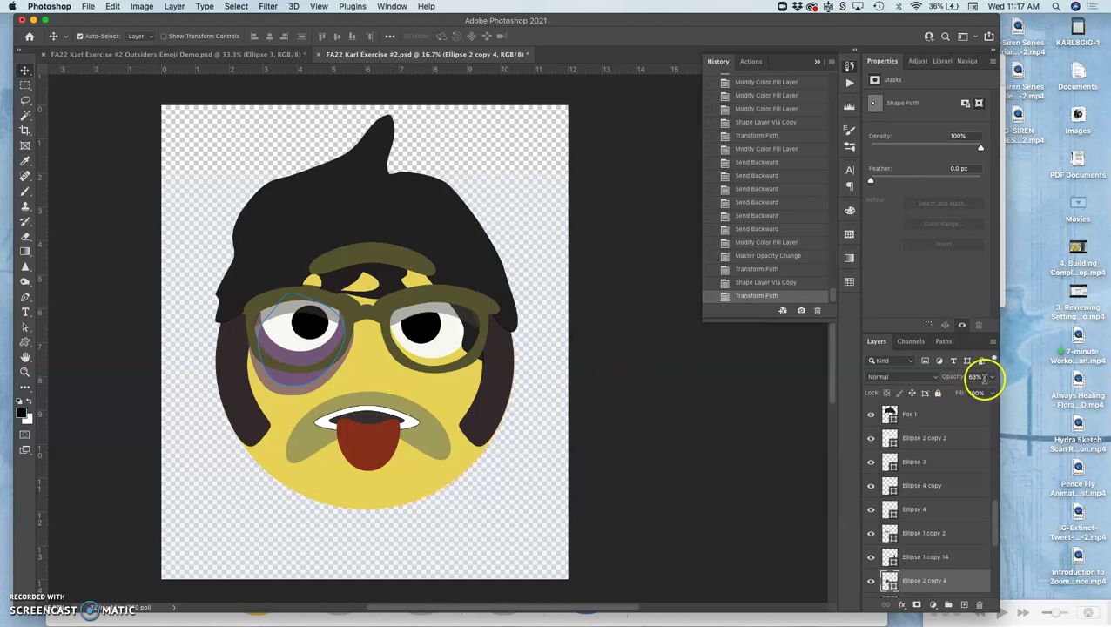
{"action": "left_click_drag", "start_coordinate": [982, 377], "coordinate": [962, 393]}
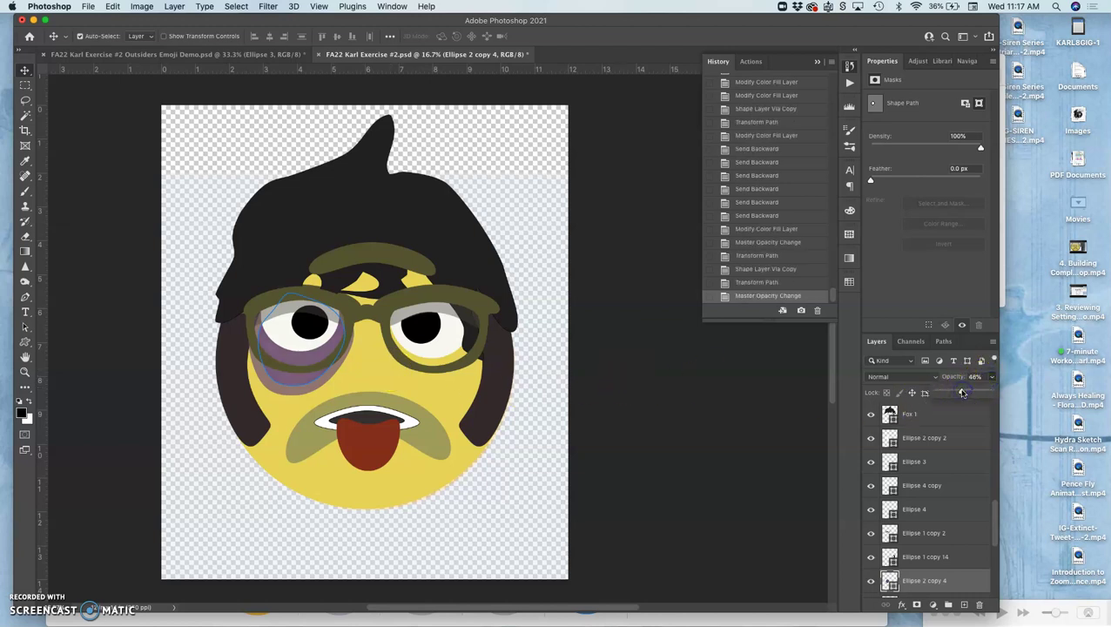
Step: Make a third bruise copy and shrink it to about 75.5%
{"action": "left_click", "coordinate": [470, 372]}
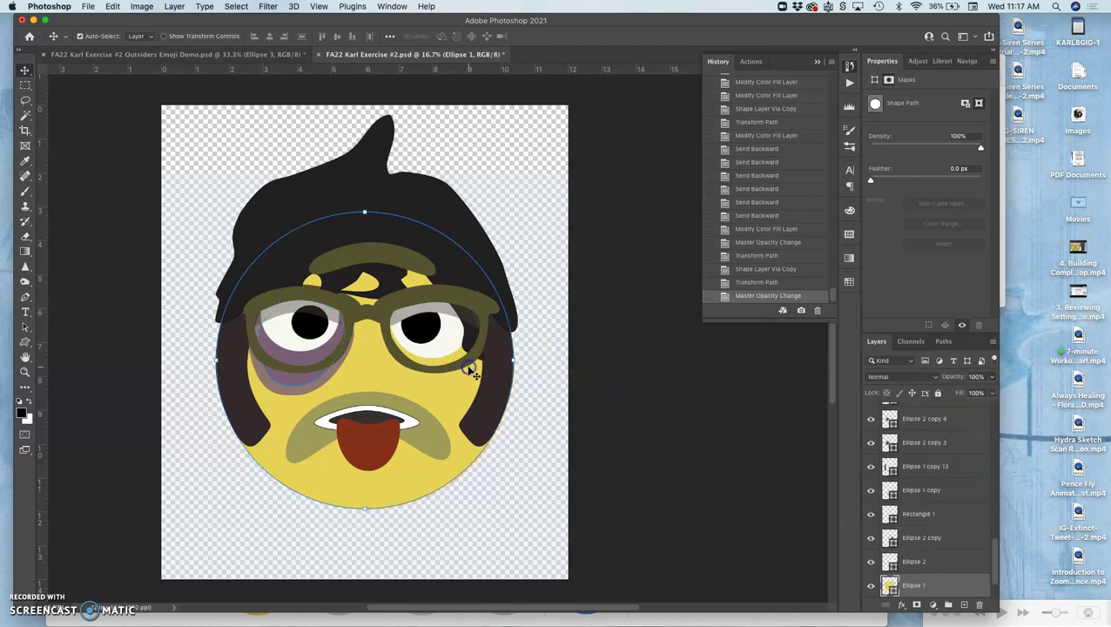
{"action": "left_click", "coordinate": [287, 360]}
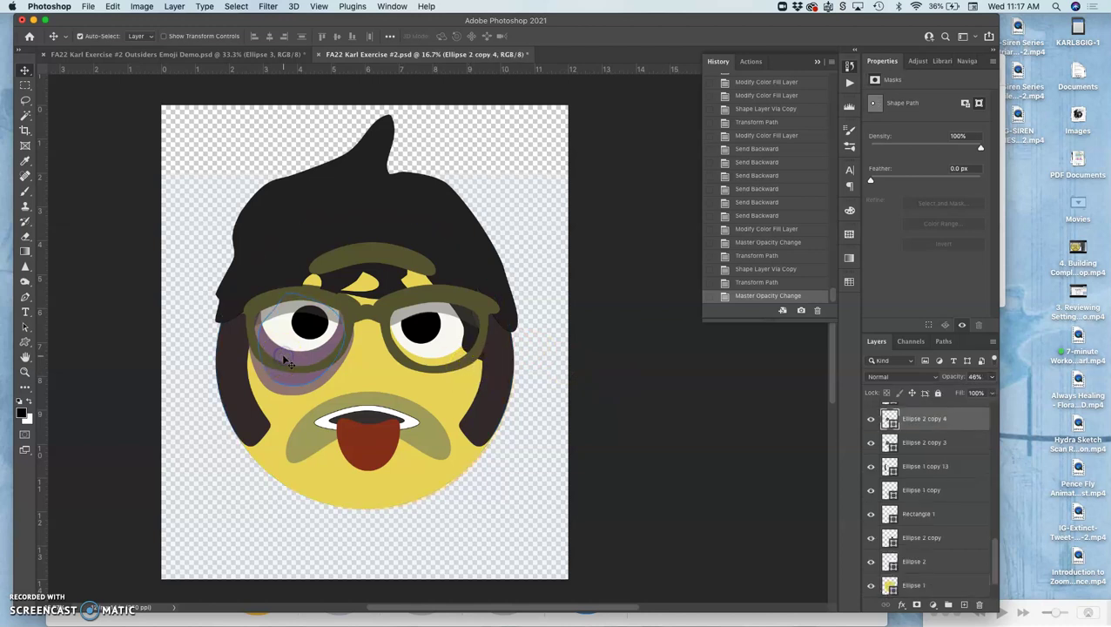
{"action": "key", "text": "super"}
{"action": "key", "text": "super+j"}
{"action": "key", "text": "super+t"}
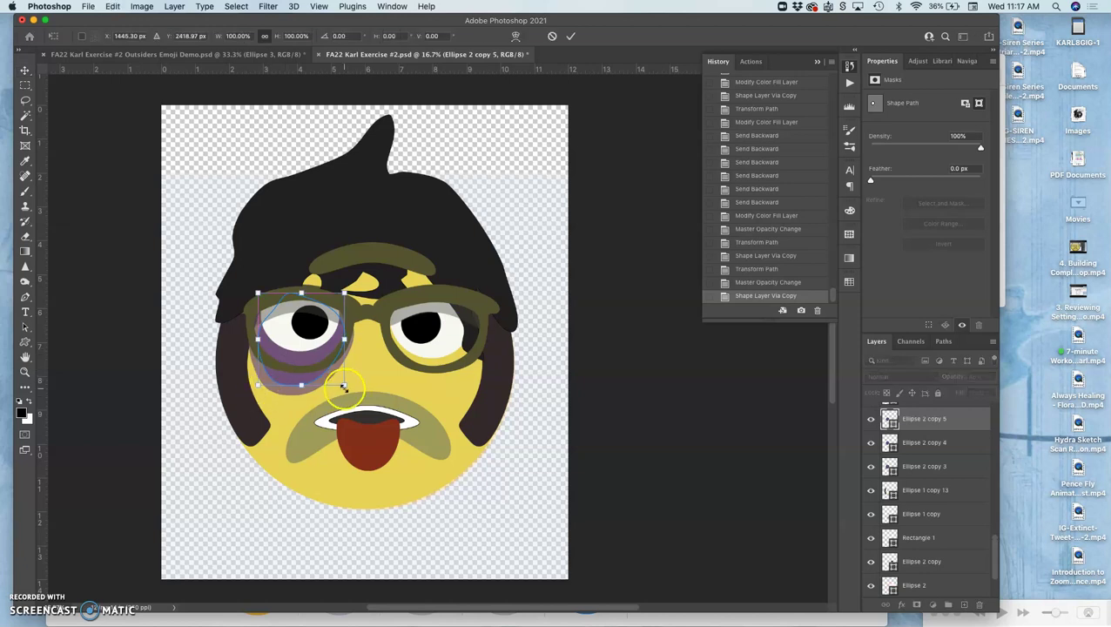
{"action": "left_click_drag", "start_coordinate": [343, 386], "coordinate": [336, 370]}
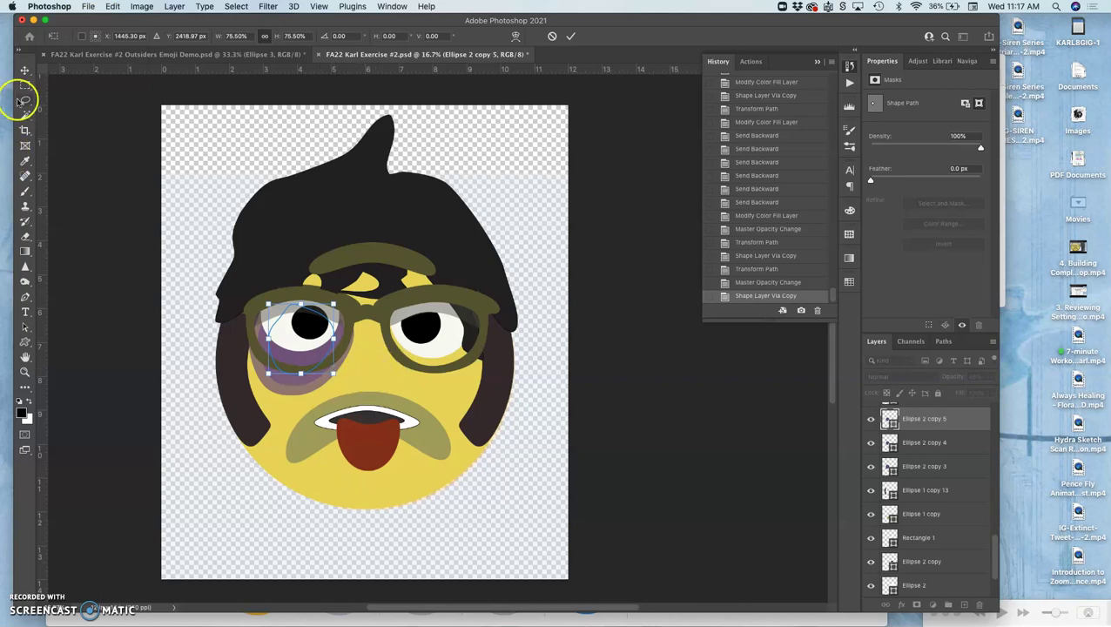
Step: Duplicate the bruise once more and squash the new copy's height to 81%
{"action": "left_click", "coordinate": [25, 101]}
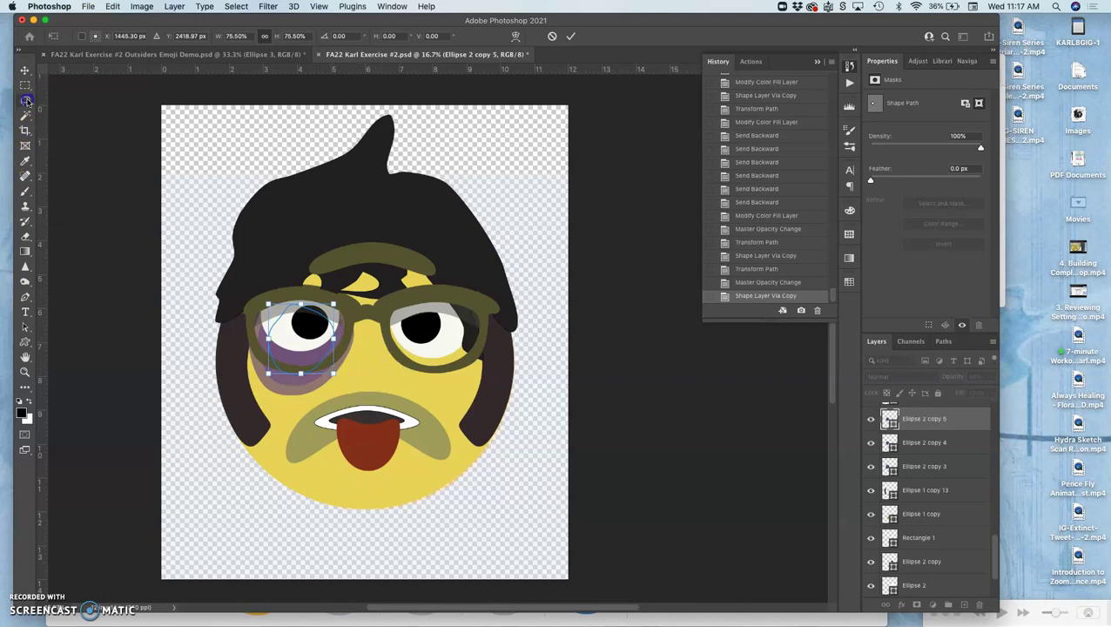
{"action": "left_click", "coordinate": [374, 376]}
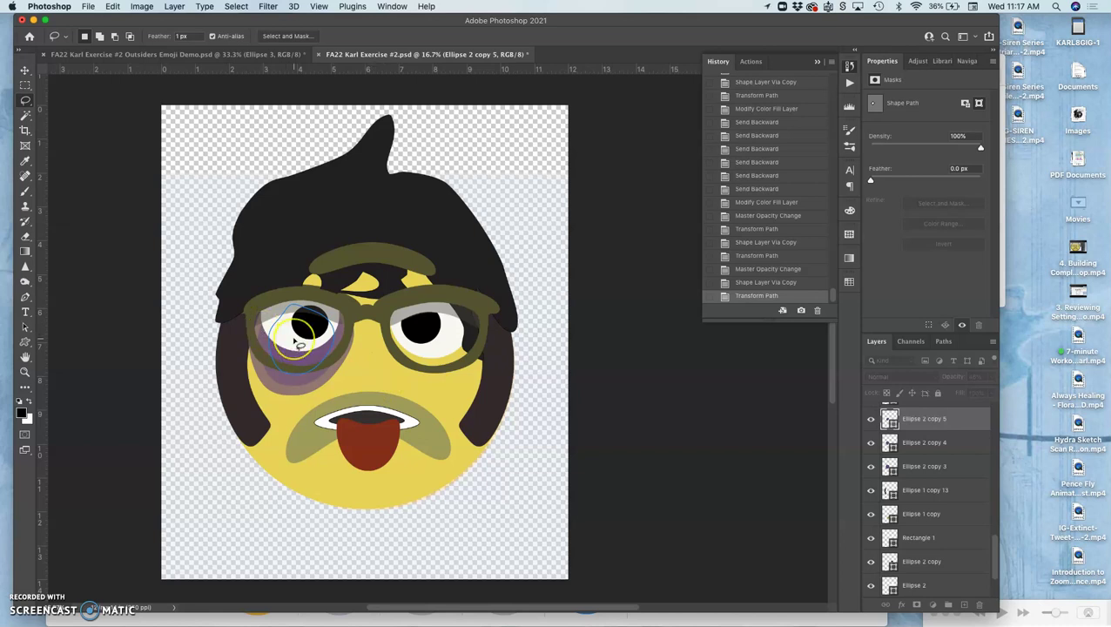
{"action": "key", "text": "super+j"}
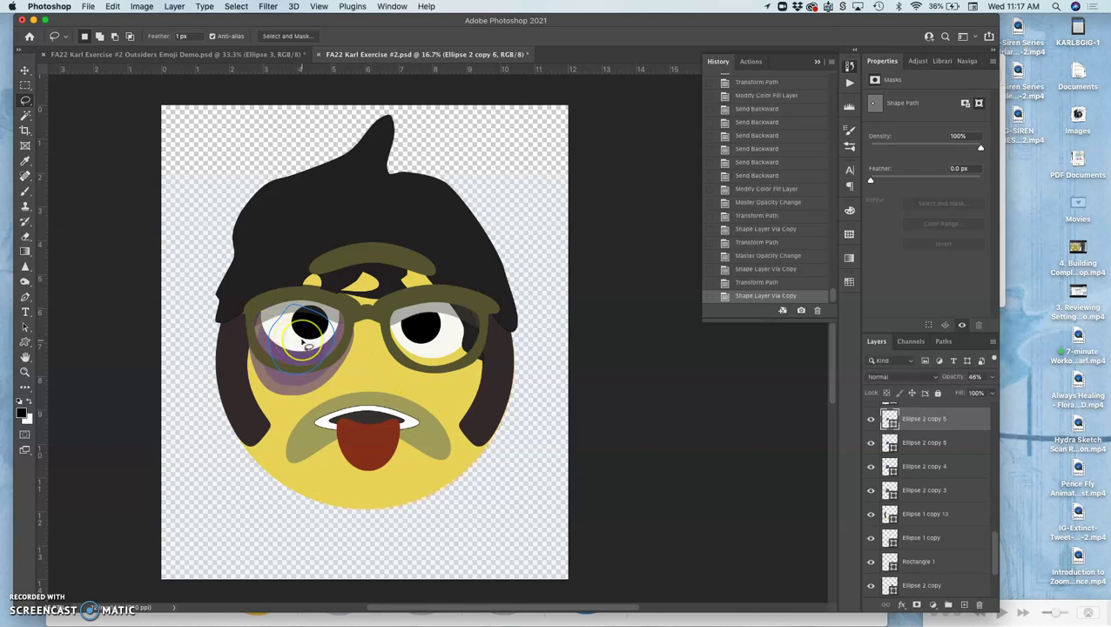
{"action": "key", "text": "super+t"}
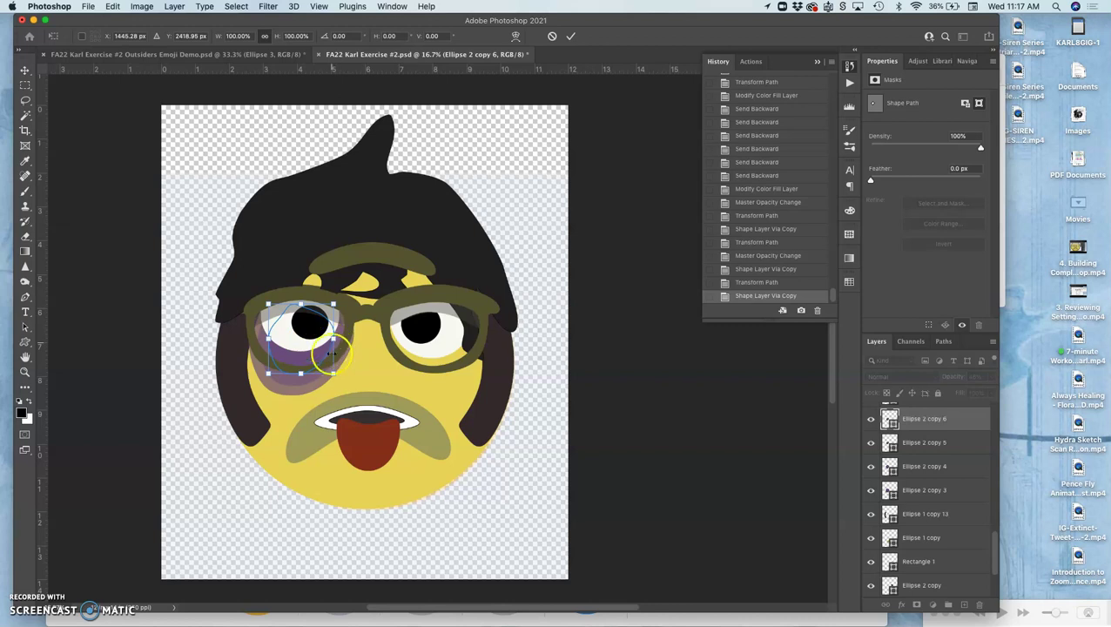
{"action": "left_click_drag", "start_coordinate": [333, 373], "coordinate": [347, 332]}
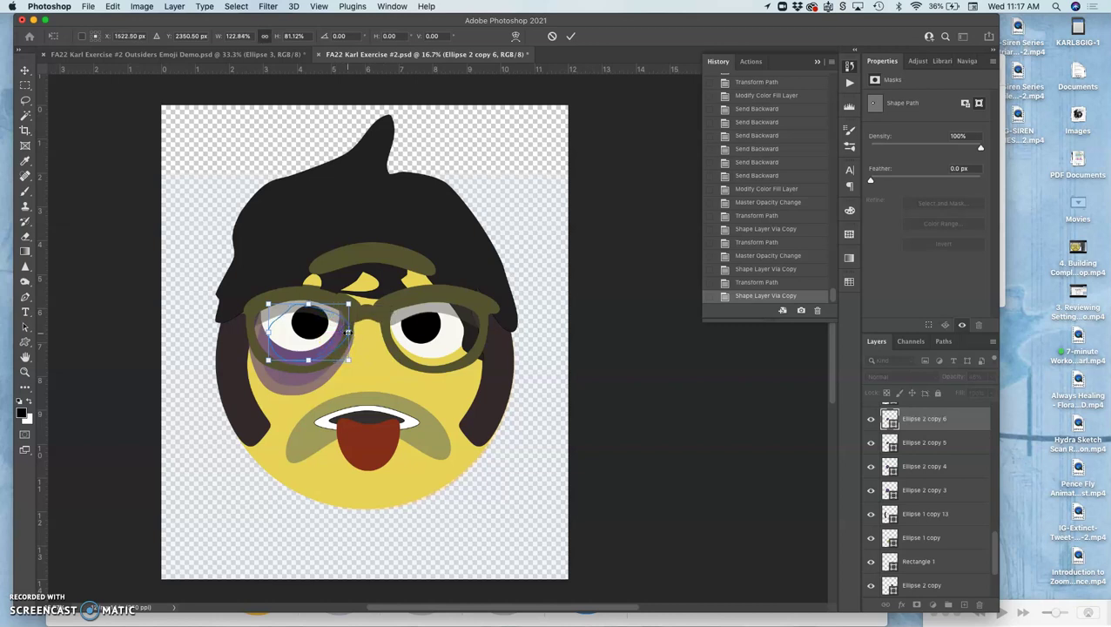
{"action": "key", "text": "Return"}
{"action": "scroll", "coordinate": [342, 346], "scroll_direction": "up", "scroll_amount": 5}
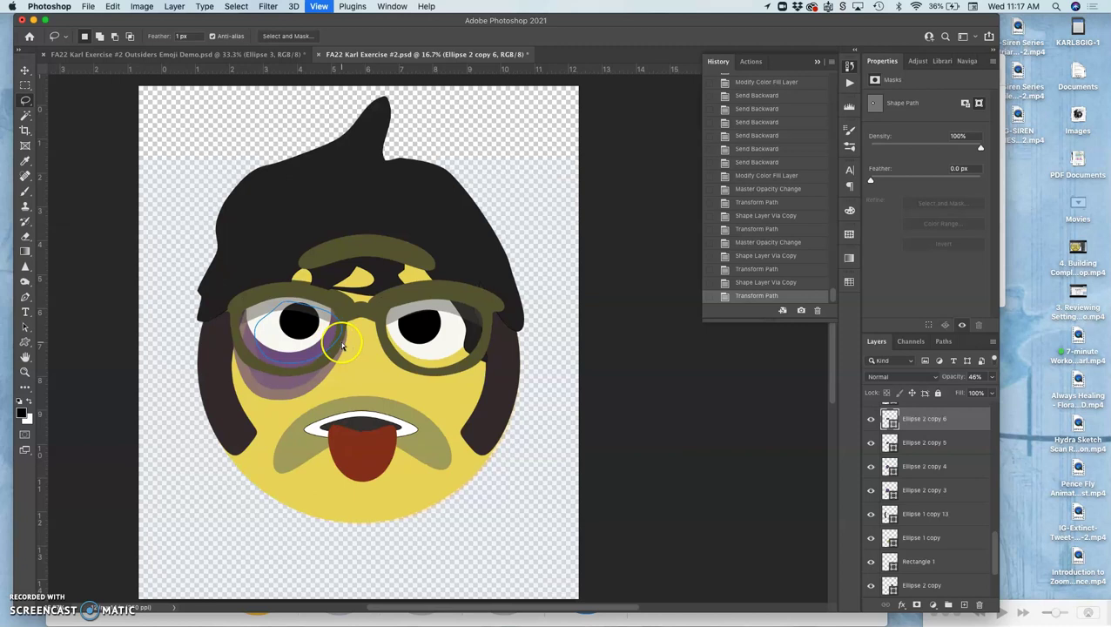
{"action": "scroll", "coordinate": [340, 341], "scroll_direction": "left", "scroll_amount": 5}
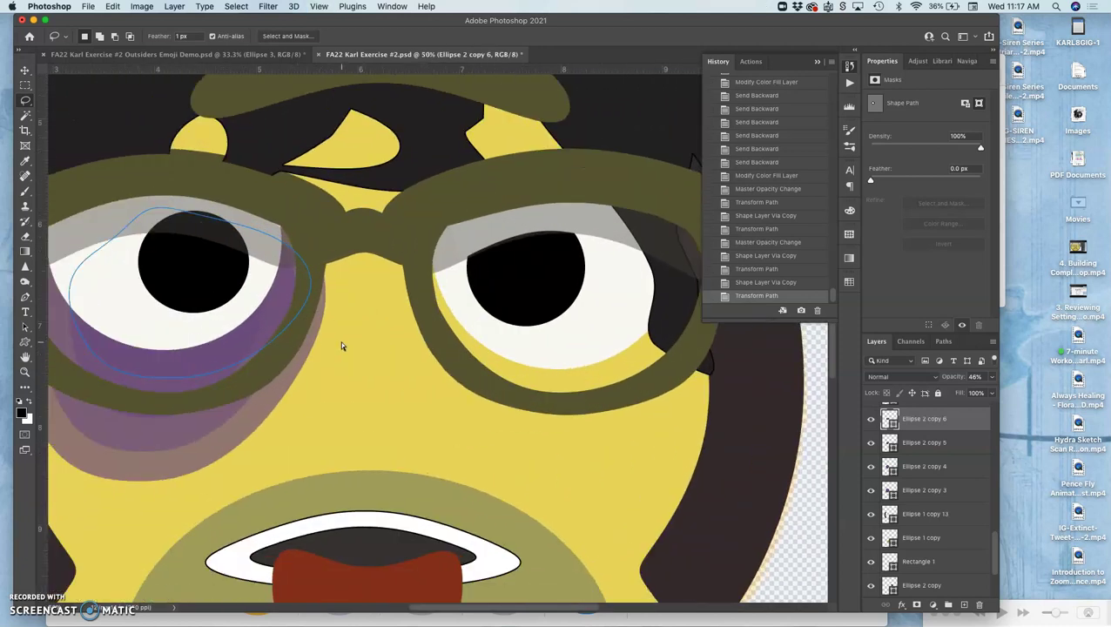